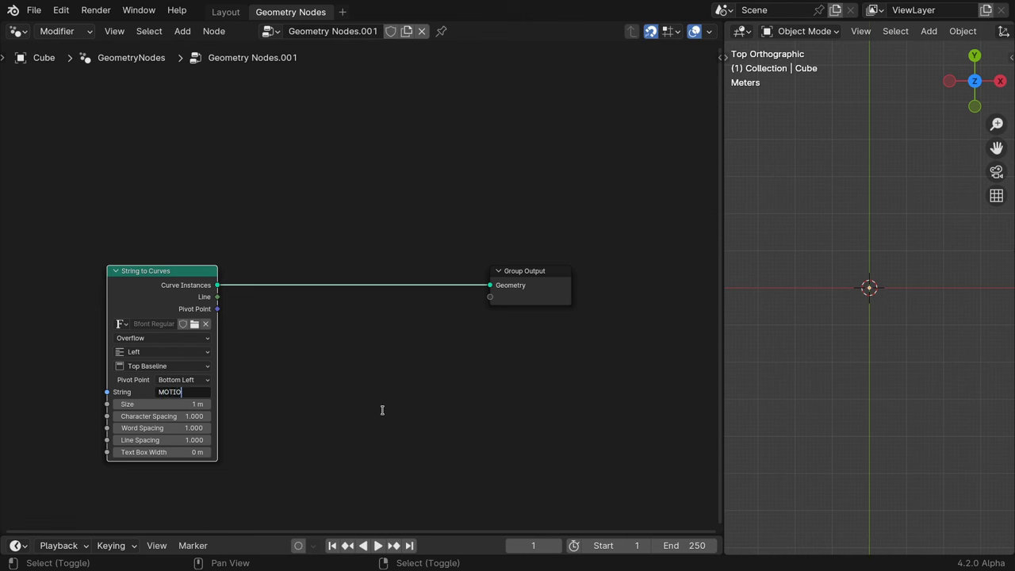
Finish the string as MOTION DESIGN and set Text Box Width to 0.01 m so it wraps.
{"action": "type", "text": "N DESIGN"}
{"action": "key", "text": "Return"}
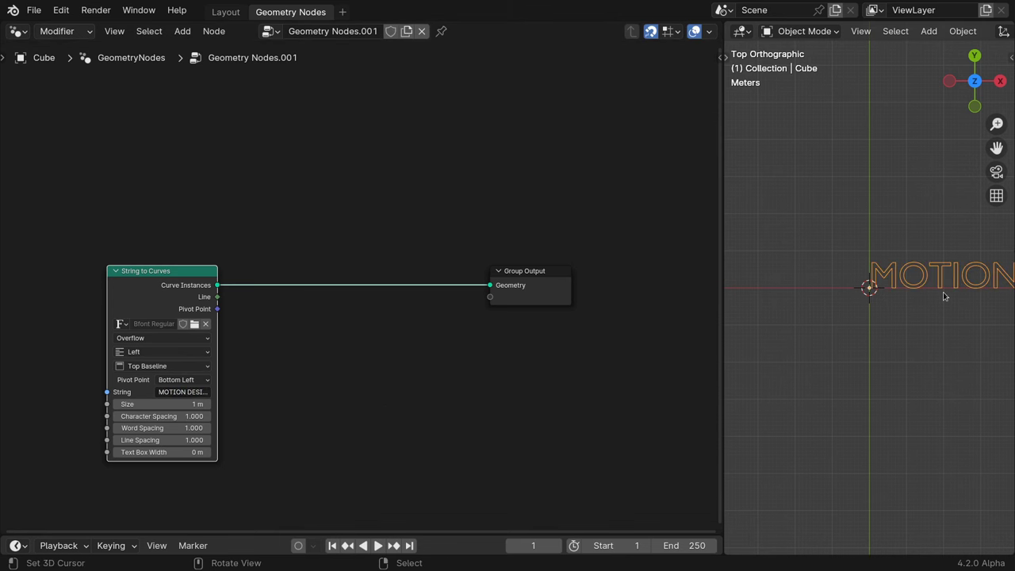
{"action": "key", "text": "ctrl+space"}
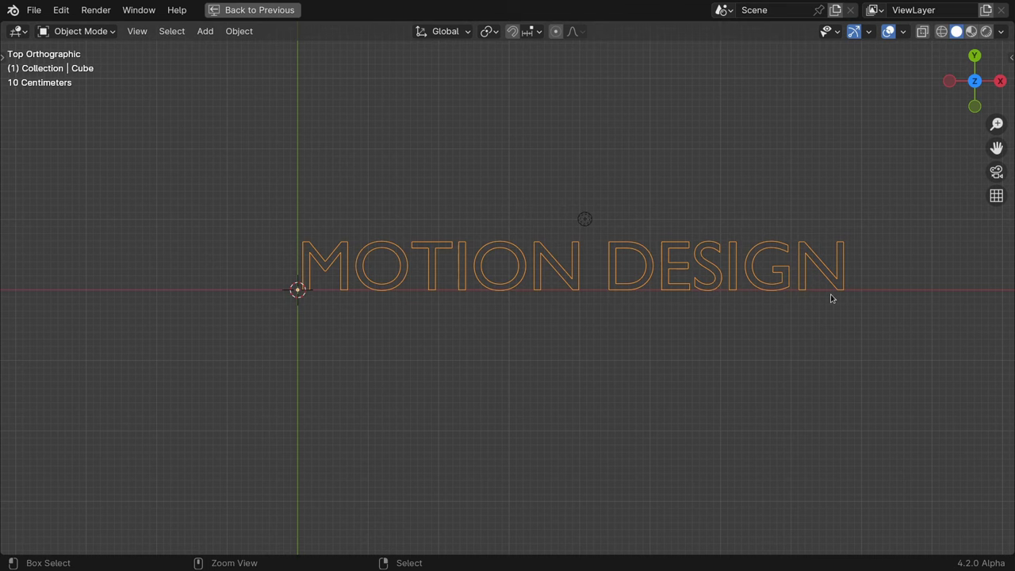
{"action": "key", "text": "ctrl+space"}
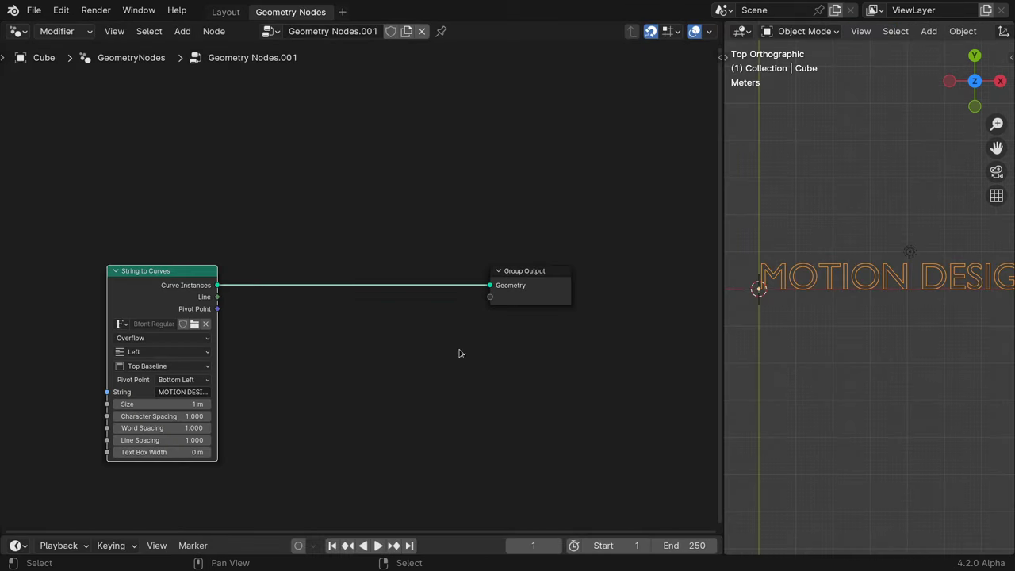
{"action": "left_click", "coordinate": [178, 452]}
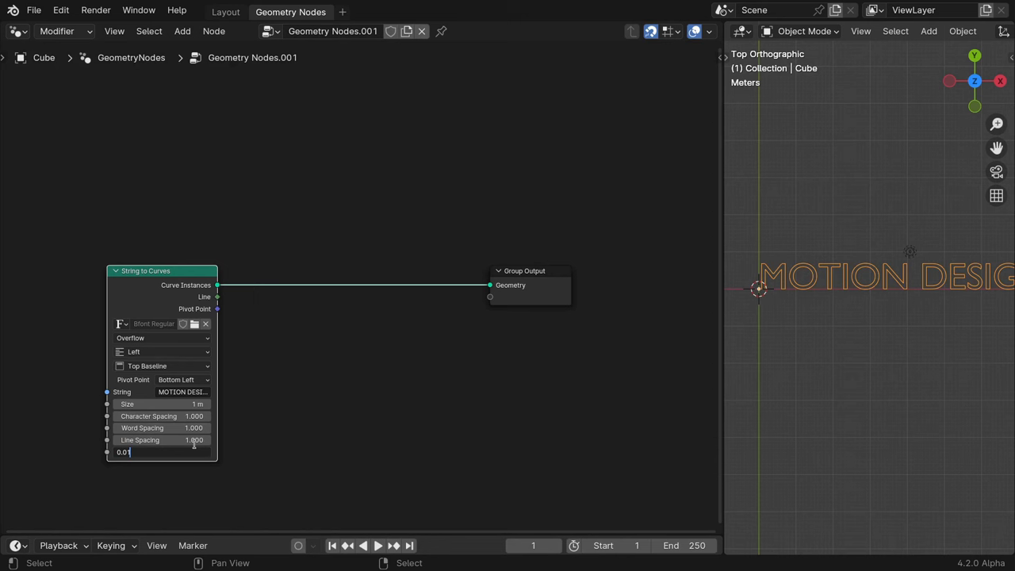
{"action": "key", "text": "Return"}
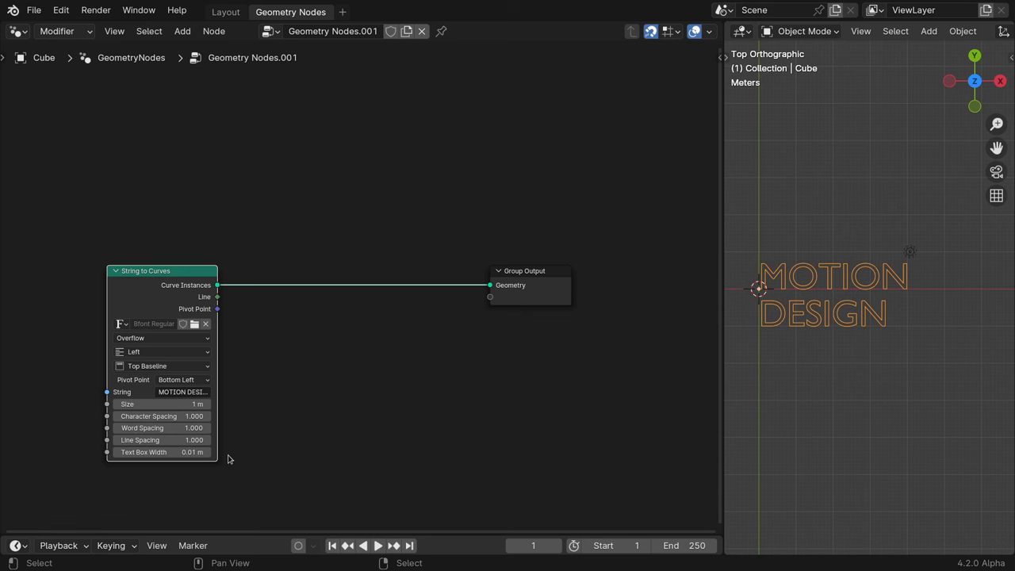
Set horizontal alignment to Center and vertical alignment to Middle, framing the text.
{"action": "left_click", "coordinate": [162, 351]}
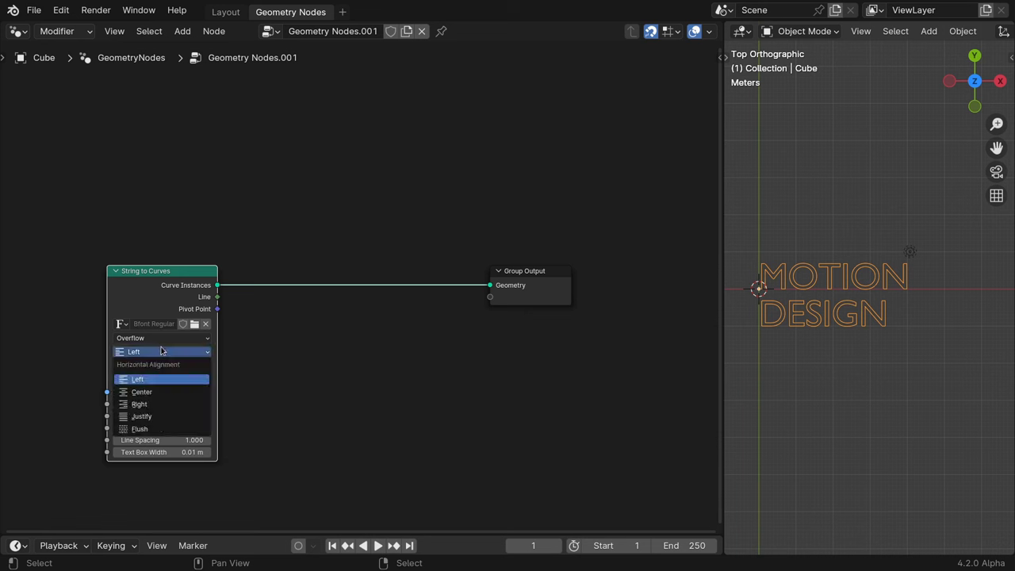
{"action": "left_click", "coordinate": [156, 392]}
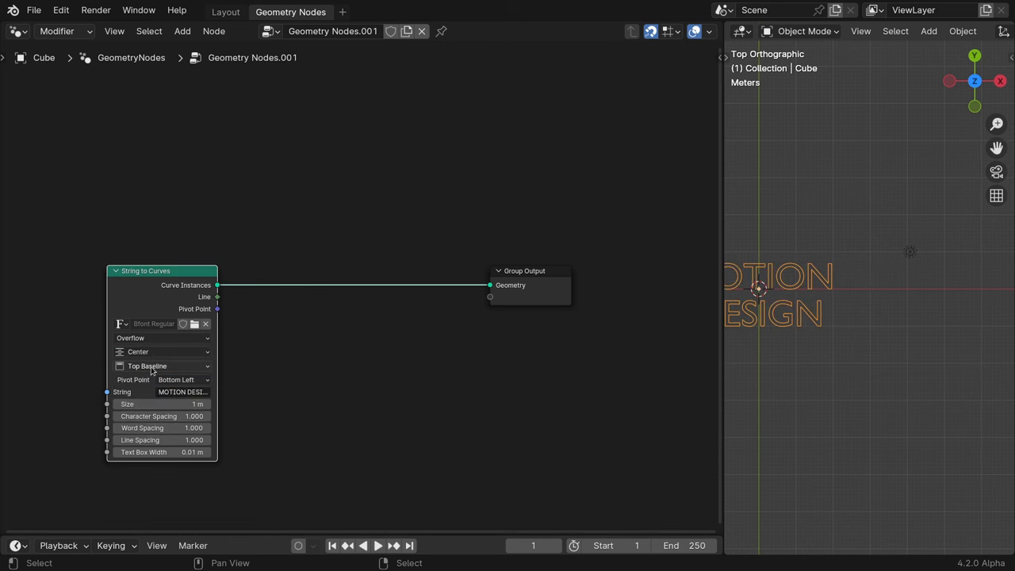
{"action": "left_click", "coordinate": [150, 367]}
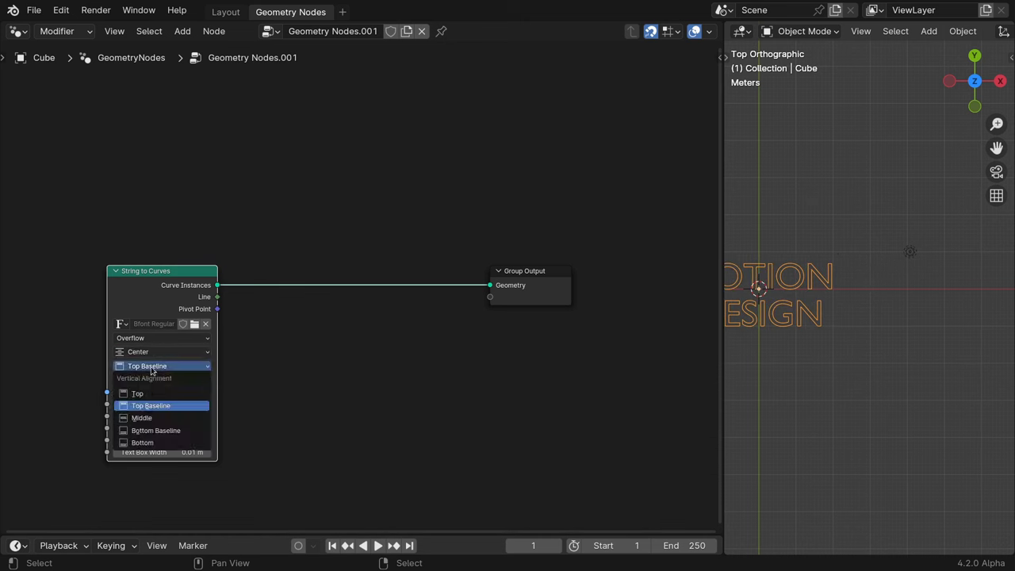
{"action": "left_click", "coordinate": [145, 418]}
{"action": "key", "text": "KP_Decimal"}
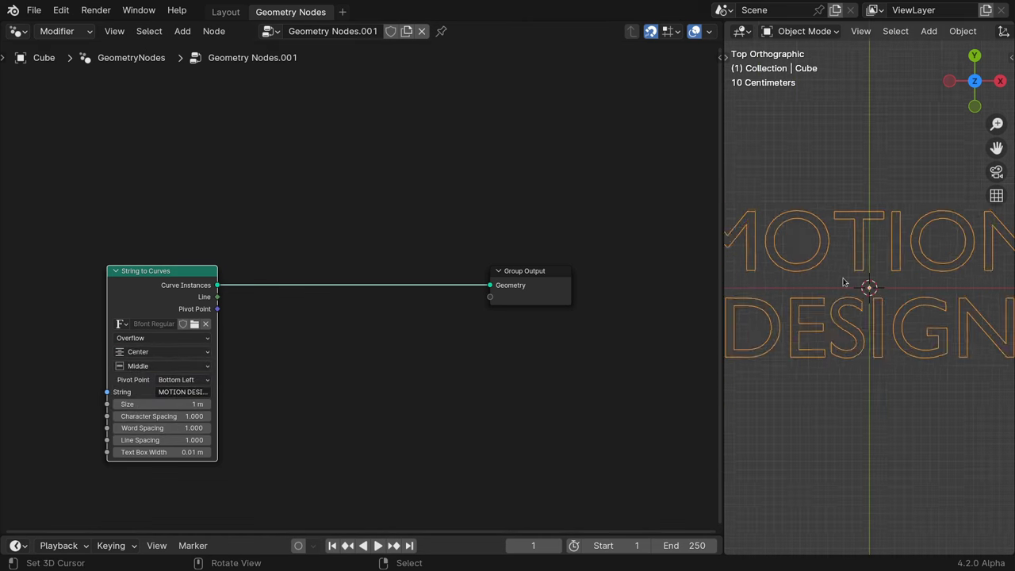
{"action": "scroll", "coordinate": [845, 282], "scroll_direction": "down", "scroll_amount": 2}
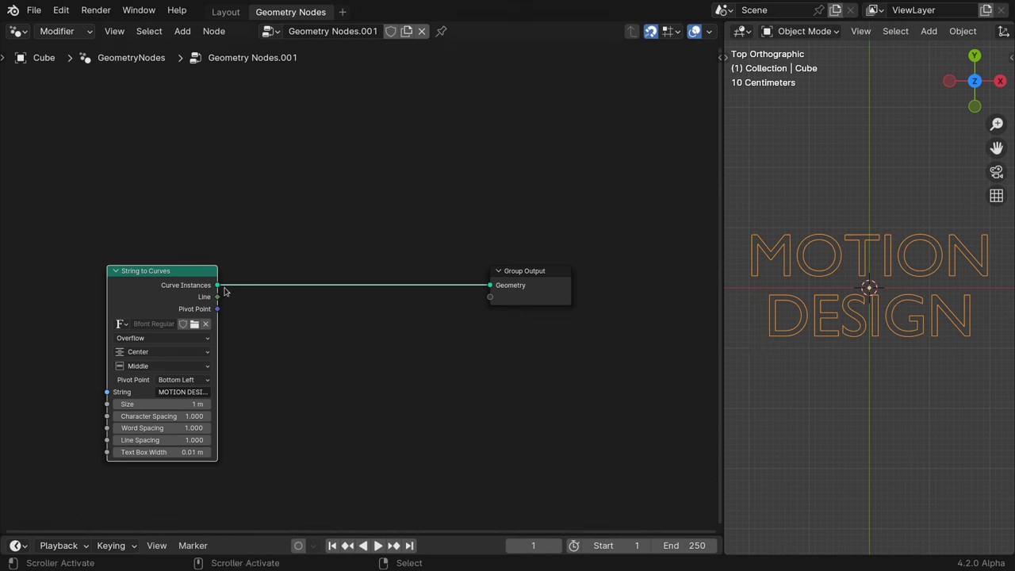
Extrude the text curves with an Extrude Mesh node.
{"action": "left_click_drag", "start_coordinate": [218, 285], "coordinate": [375, 274]}
{"action": "type", "text": "extru"}
{"action": "key", "text": "Return"}
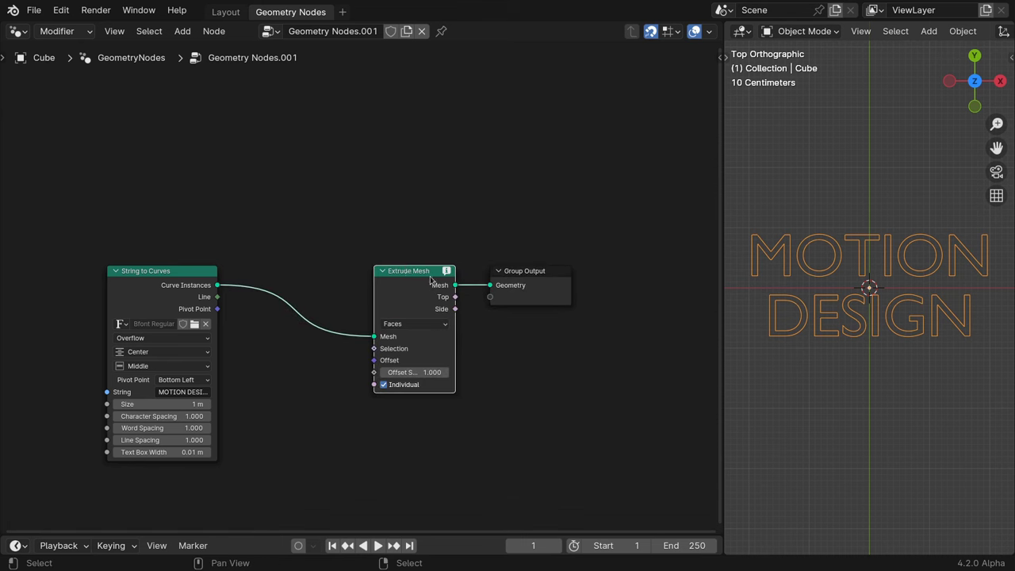
Insert a Fill Curve node before Extrude Mesh, keeping Offset Scale at 1.000.
{"action": "left_click_drag", "start_coordinate": [218, 286], "coordinate": [245, 268]}
{"action": "type", "text": "fill"}
{"action": "key", "text": "Return"}
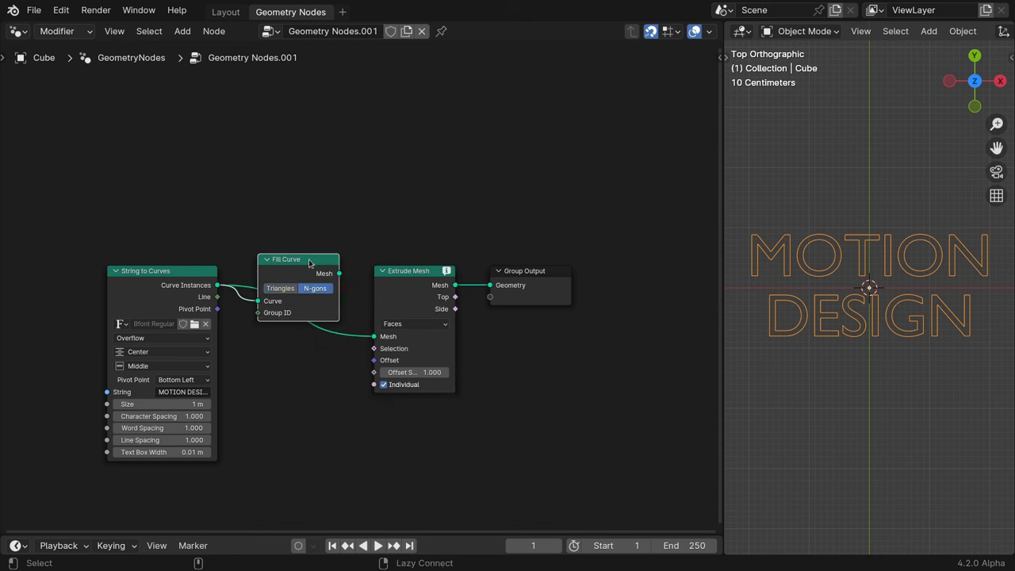
{"action": "left_click", "coordinate": [307, 276]}
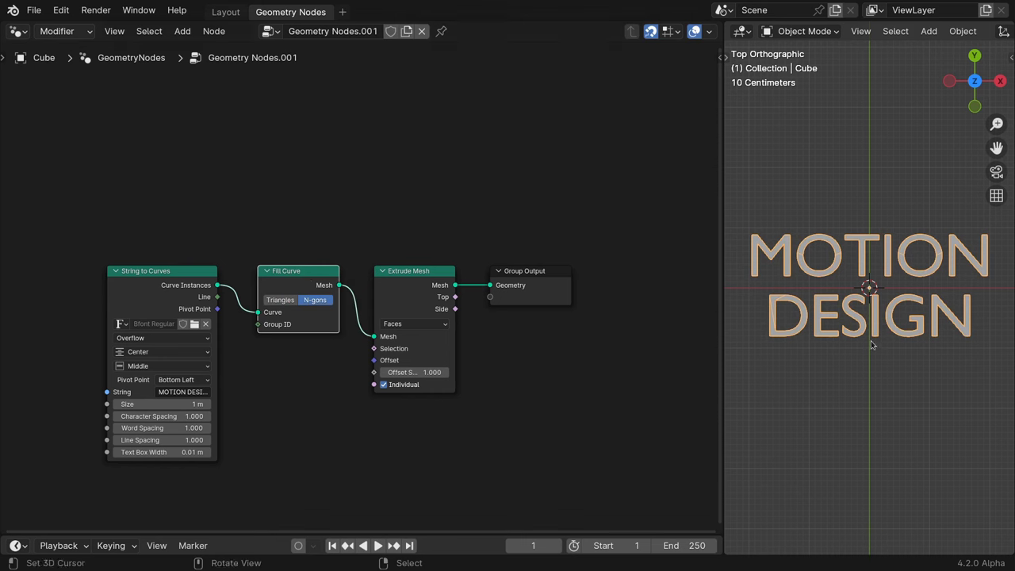
{"action": "middle_click_drag", "start_coordinate": [871, 340], "coordinate": [870, 252]}
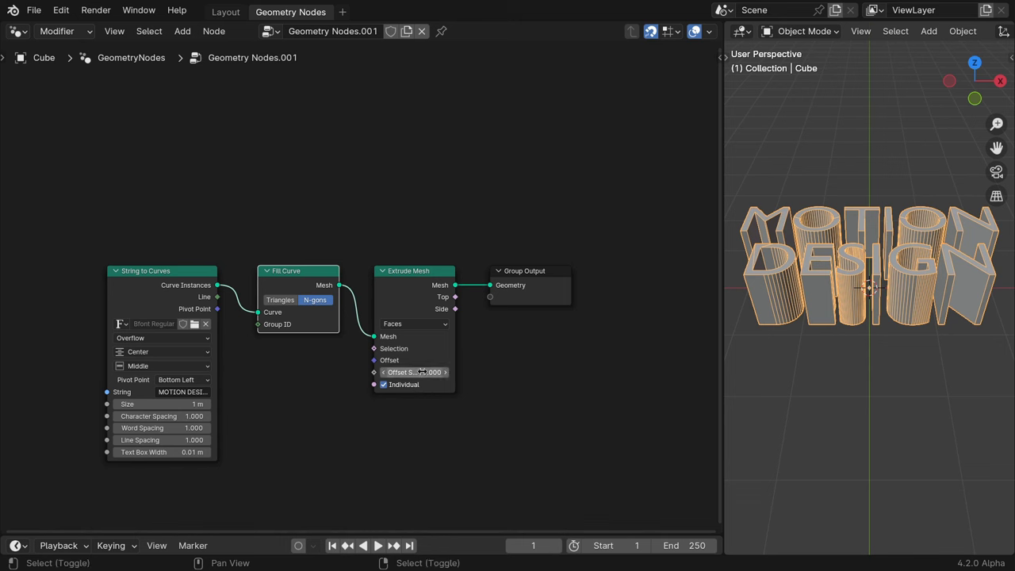
{"action": "left_click_drag", "start_coordinate": [412, 372], "coordinate": [384, 372]}
{"action": "key", "text": "ctrl+z"}
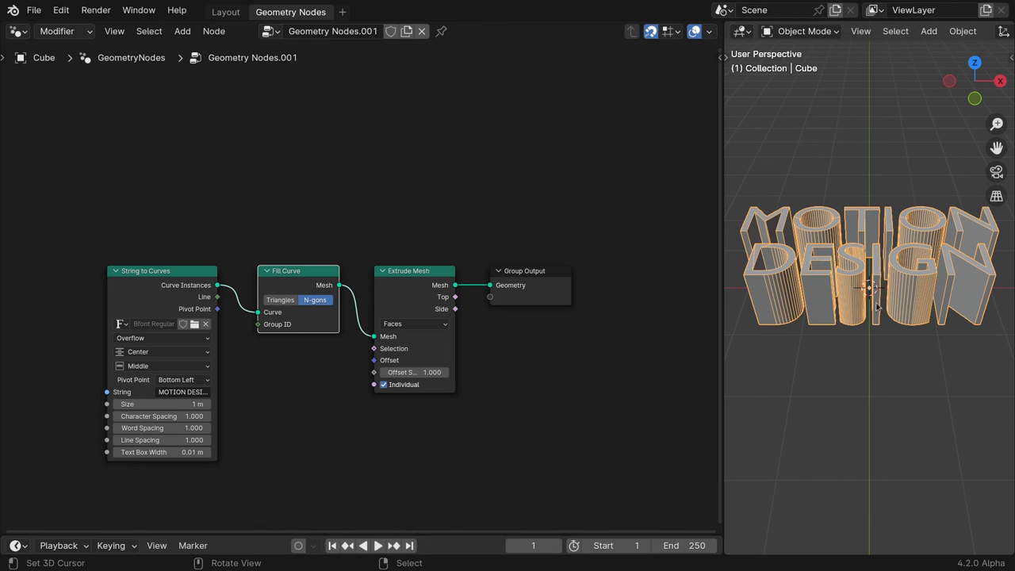
Delete Fill Curve and Extrude Mesh and route the text curves into a Curve to Mesh node.
{"action": "left_click_drag", "start_coordinate": [251, 245], "coordinate": [432, 431]}
{"action": "key", "text": "ctrl+x"}
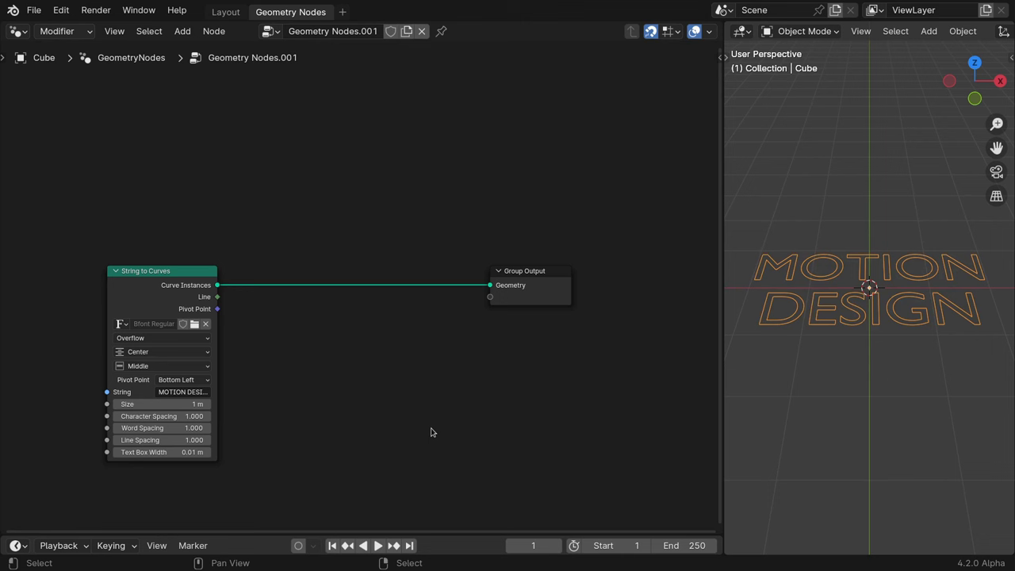
{"action": "left_click_drag", "start_coordinate": [218, 285], "coordinate": [395, 274]}
{"action": "type", "text": "curve to"}
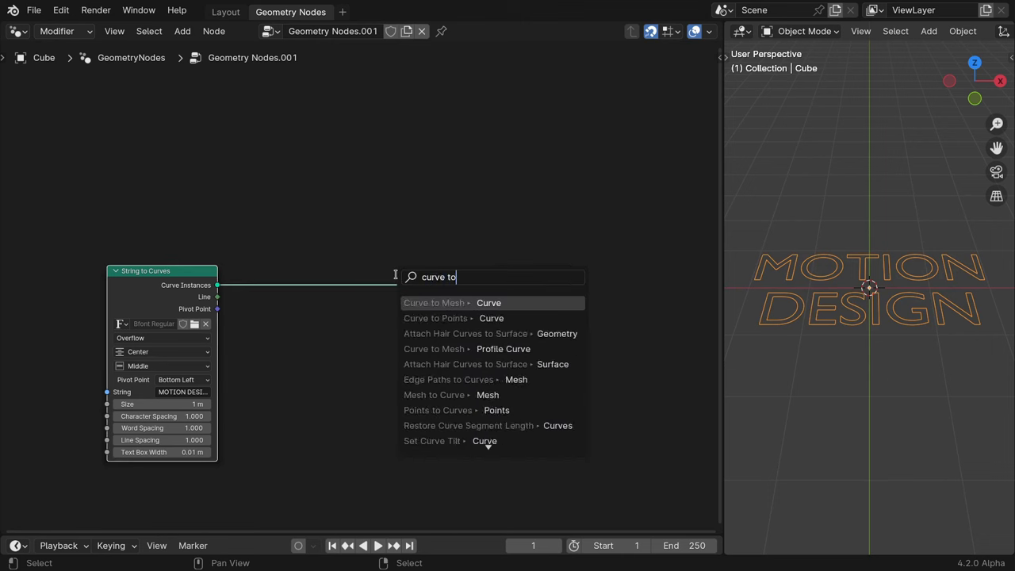
{"action": "type", "text": " mesh"}
{"action": "key", "text": "Return"}
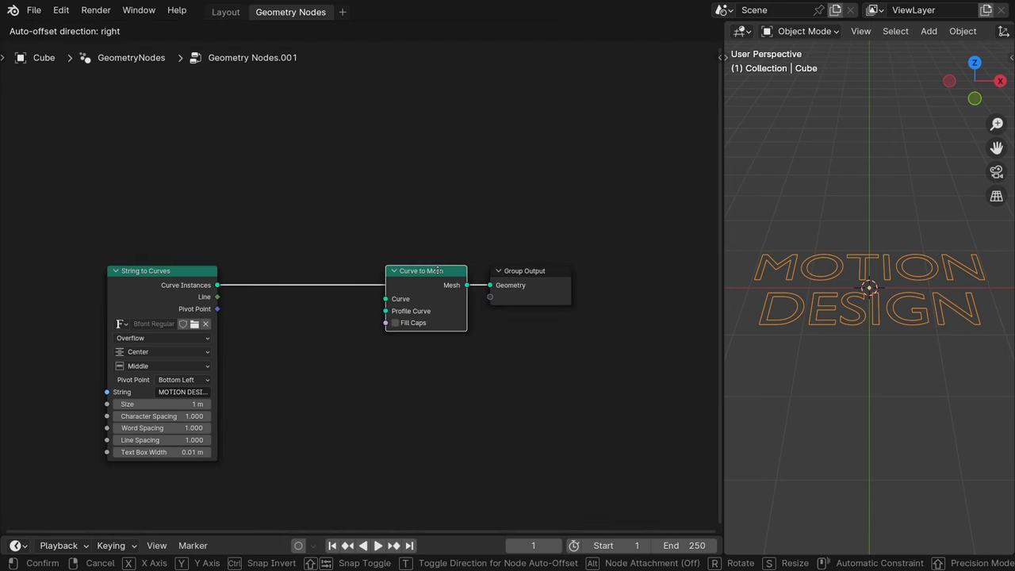
{"action": "left_click", "coordinate": [437, 273]}
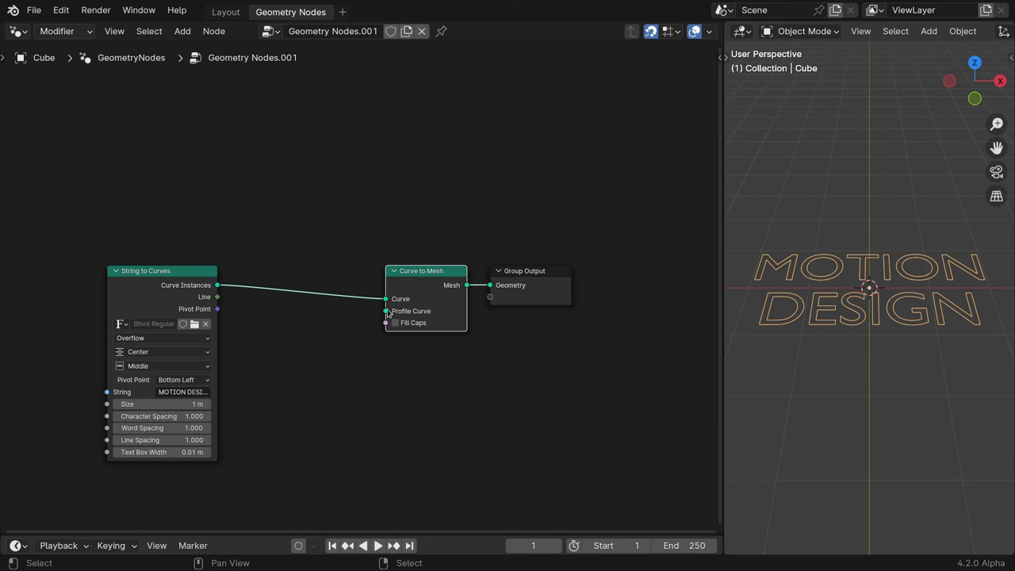
Connect a Curve Line as the Profile Curve and set its end to Y -0.65 m.
{"action": "left_click_drag", "start_coordinate": [386, 311], "coordinate": [319, 343]}
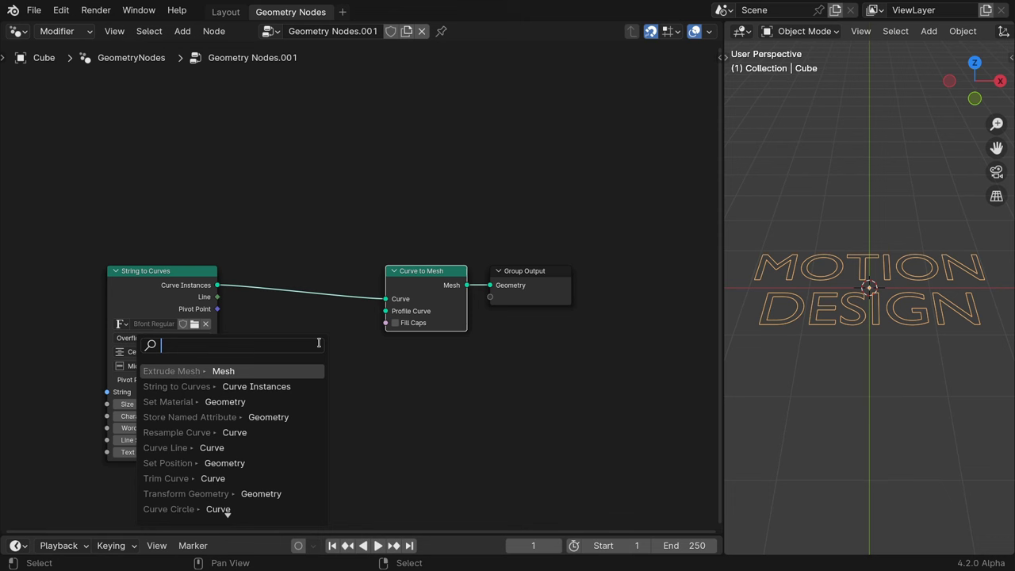
{"action": "type", "text": "line cr"}
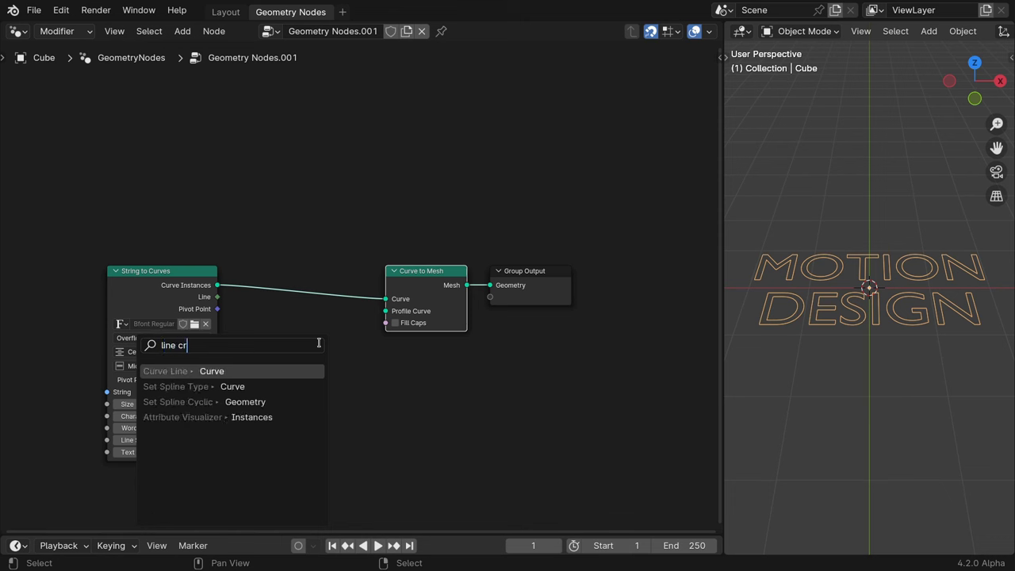
{"action": "key", "text": "Return"}
{"action": "left_click", "coordinate": [341, 332]}
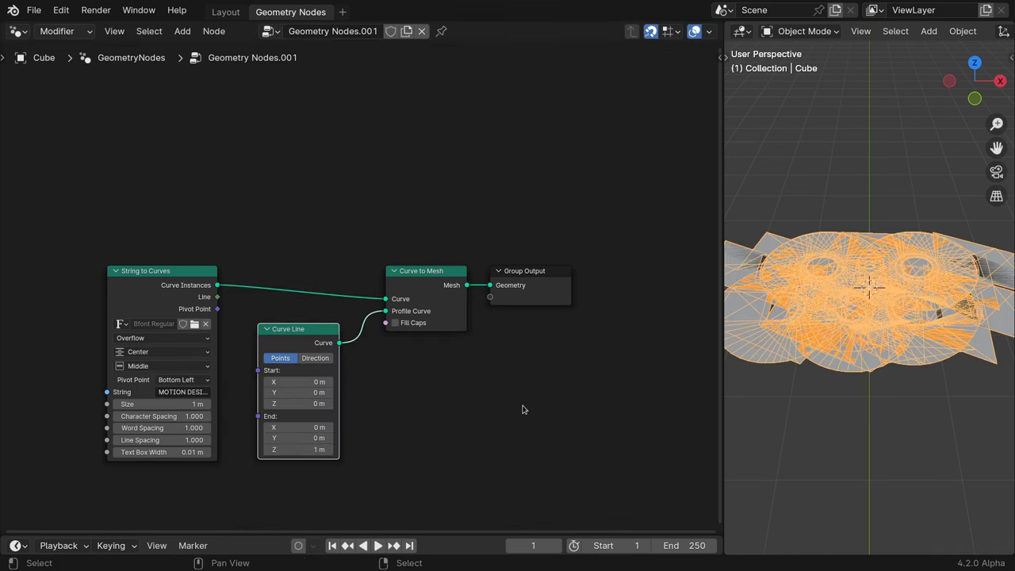
{"action": "key", "text": "ctrl+space"}
{"action": "mouse_move", "coordinate": [523, 302]}
{"action": "middle_mouse_down"}
{"action": "mouse_move", "coordinate": [489, 359]}
{"action": "mouse_move", "coordinate": [518, 423]}
{"action": "mouse_move", "coordinate": [544, 335]}
{"action": "mouse_move", "coordinate": [522, 306]}
{"action": "middle_mouse_up"}
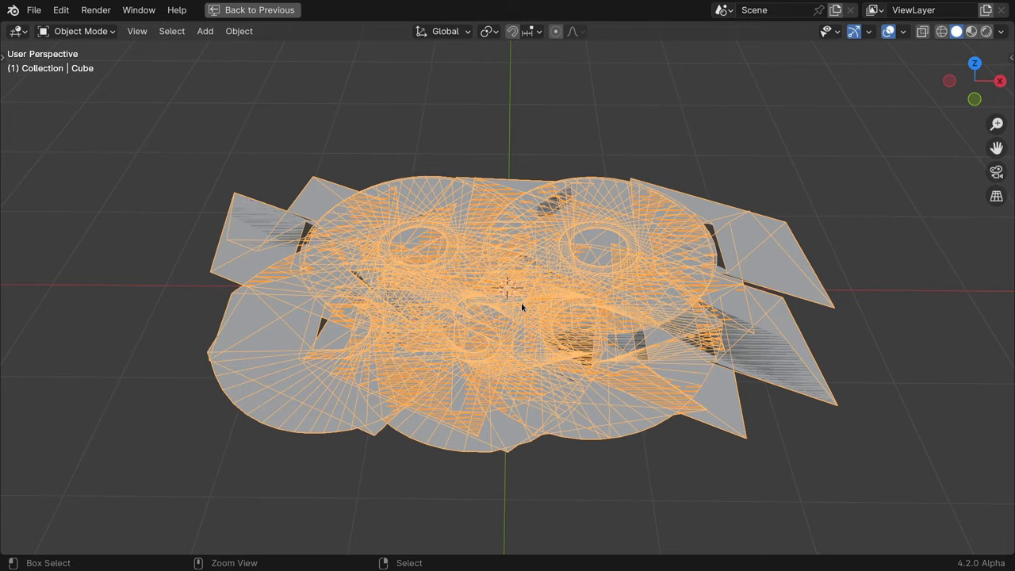
{"action": "key", "text": "ctrl+space"}
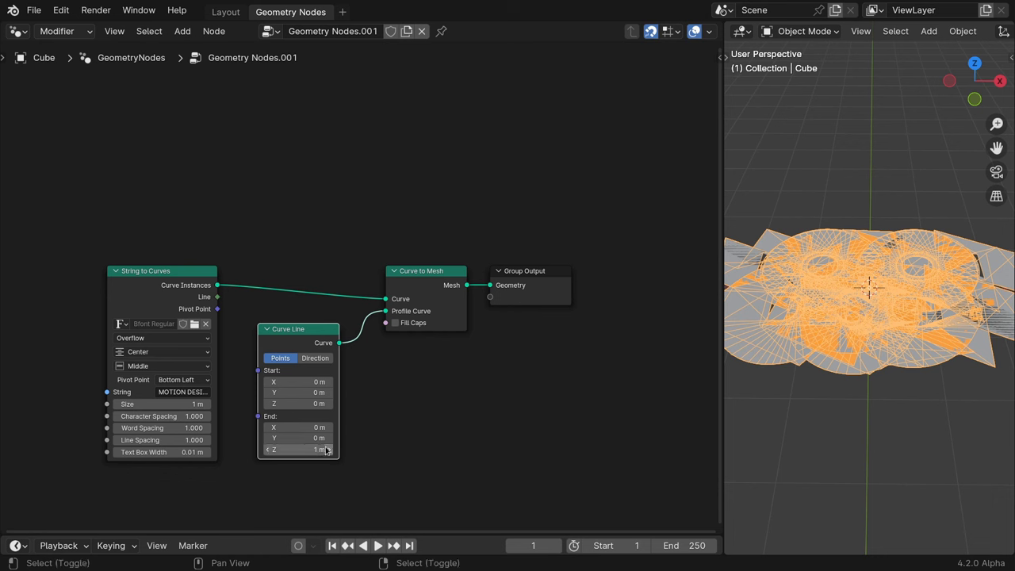
{"action": "left_click_drag", "start_coordinate": [321, 447], "coordinate": [285, 439]}
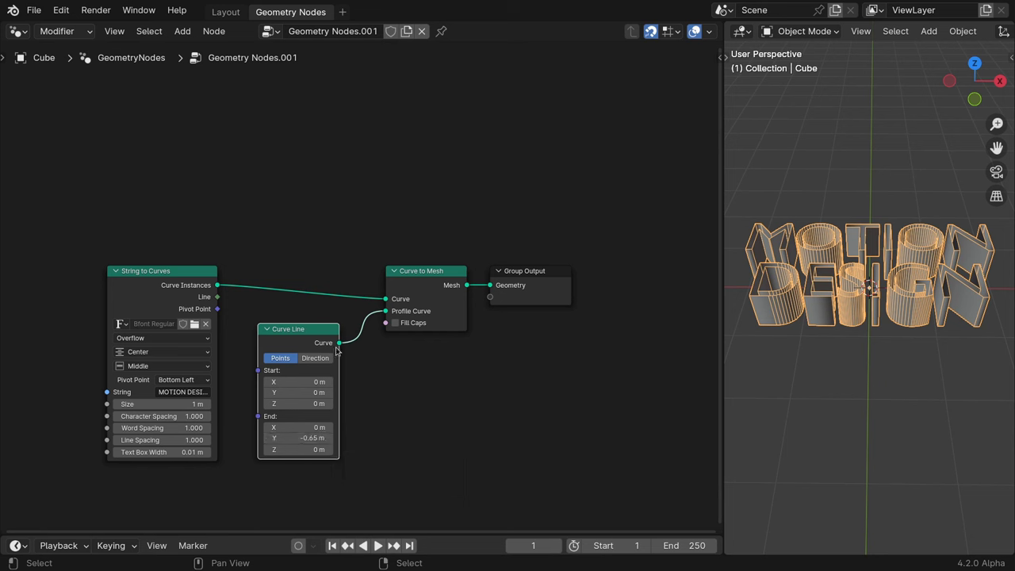
Insert a Resample Curve node into the profile line's link.
{"action": "left_click_drag", "start_coordinate": [339, 342], "coordinate": [349, 336]}
{"action": "type", "text": "resamp"}
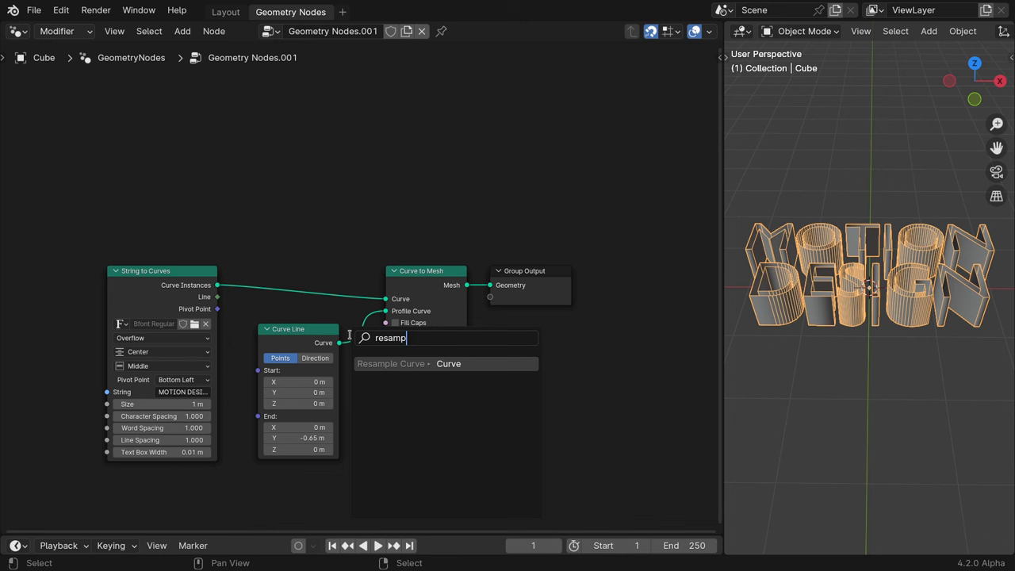
{"action": "key", "text": "Return"}
{"action": "left_click", "coordinate": [350, 335]}
{"action": "left_click_drag", "start_coordinate": [374, 328], "coordinate": [378, 332]}
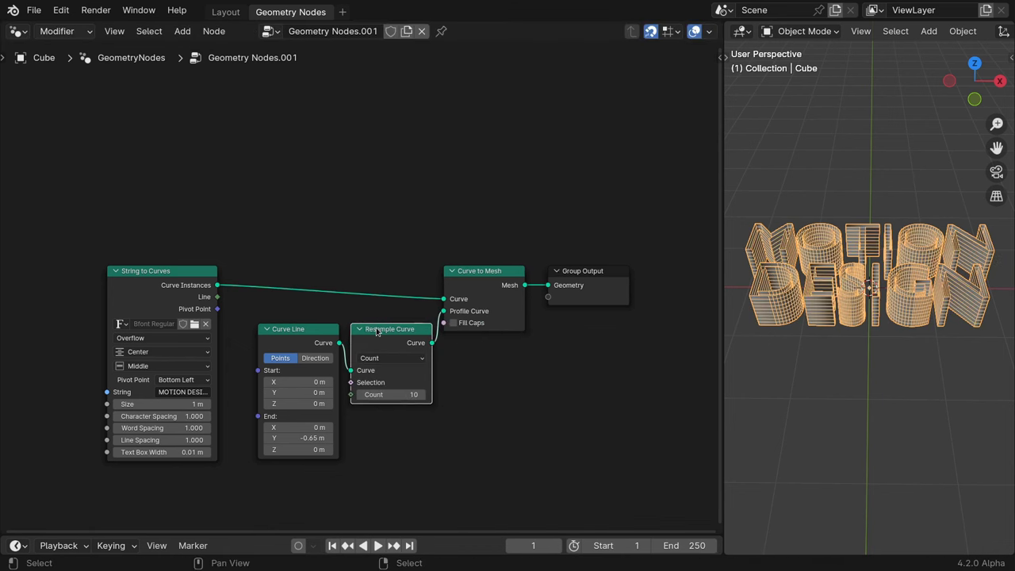
{"action": "middle_click_drag", "start_coordinate": [847, 345], "coordinate": [852, 312]}
{"action": "scroll", "coordinate": [852, 312], "scroll_direction": "up", "scroll_amount": 2}
Set the resample Count to 20 and reset the line's End Y to 0.
{"action": "left_click", "coordinate": [361, 396]}
{"action": "left_click", "coordinate": [362, 395]}
{"action": "left_click_drag", "start_coordinate": [363, 401], "coordinate": [404, 395]}
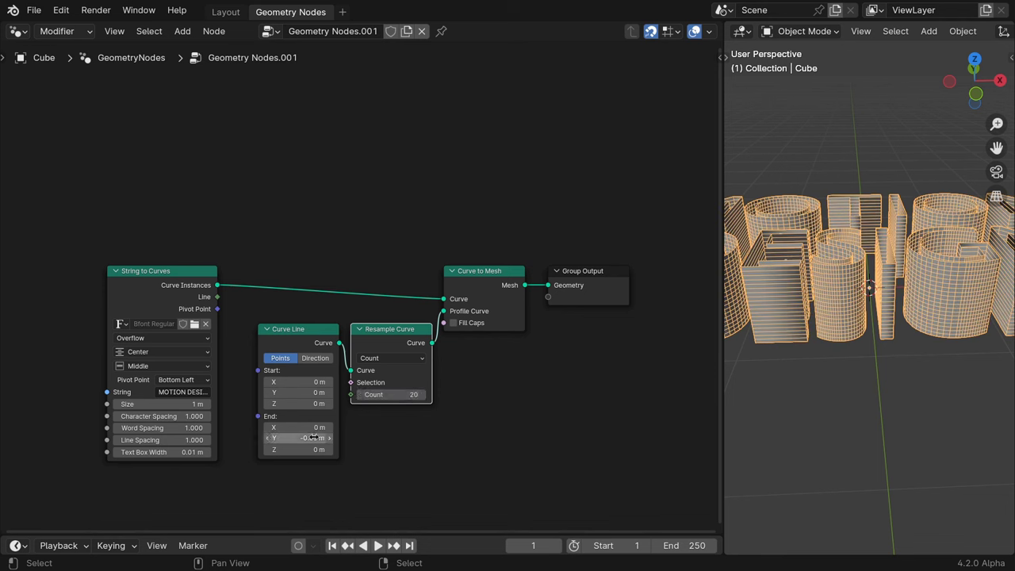
{"action": "scroll", "coordinate": [941, 263], "scroll_direction": "down", "scroll_amount": 5}
{"action": "middle_click_drag", "start_coordinate": [941, 263], "coordinate": [888, 341]}
{"action": "scroll", "coordinate": [865, 339], "scroll_direction": "up", "scroll_amount": 2}
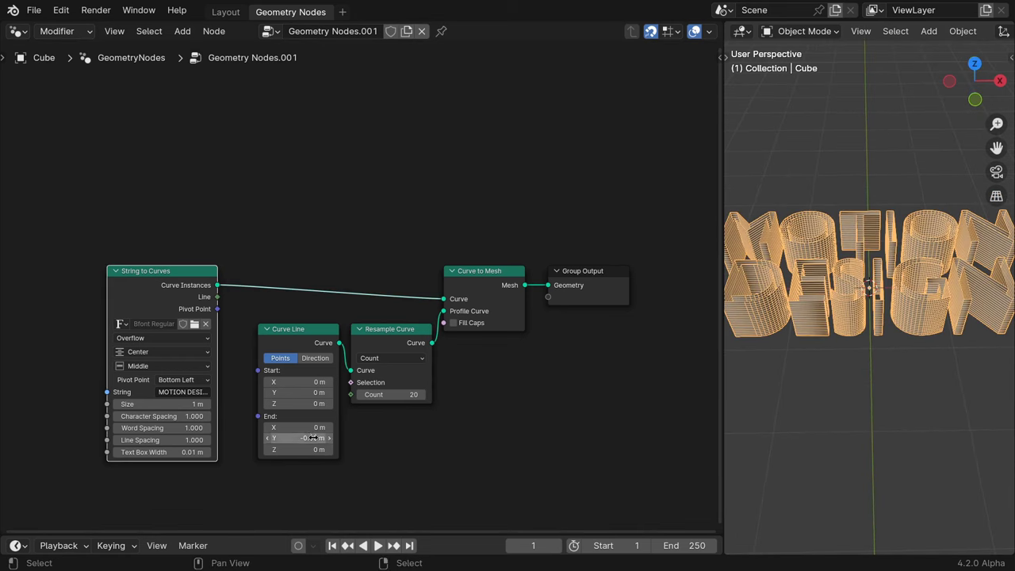
{"action": "key", "text": "BackSpace"}
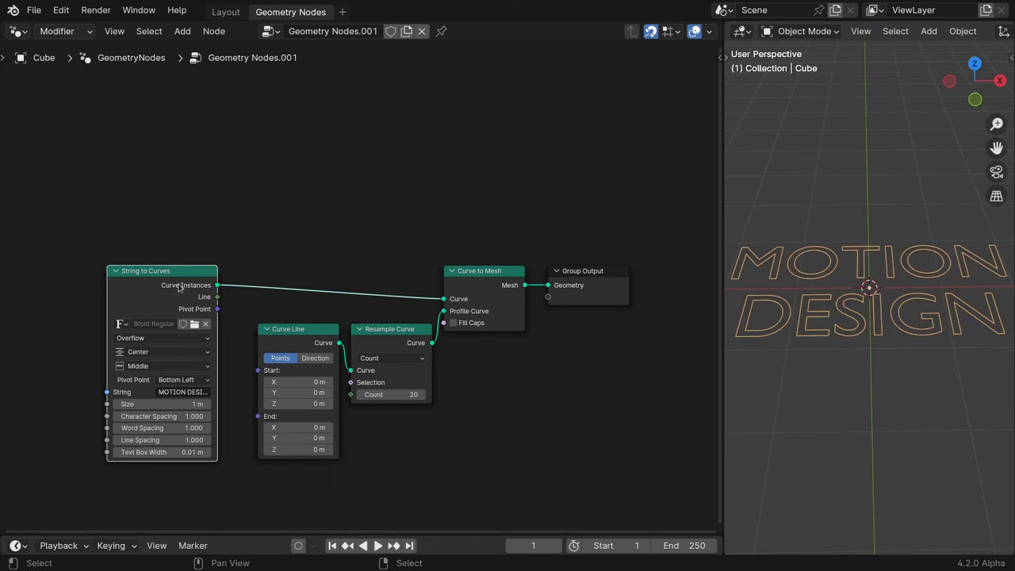
Insert a Realize Instances node between the text curves and Curve to Mesh.
{"action": "left_click_drag", "start_coordinate": [216, 285], "coordinate": [357, 273]}
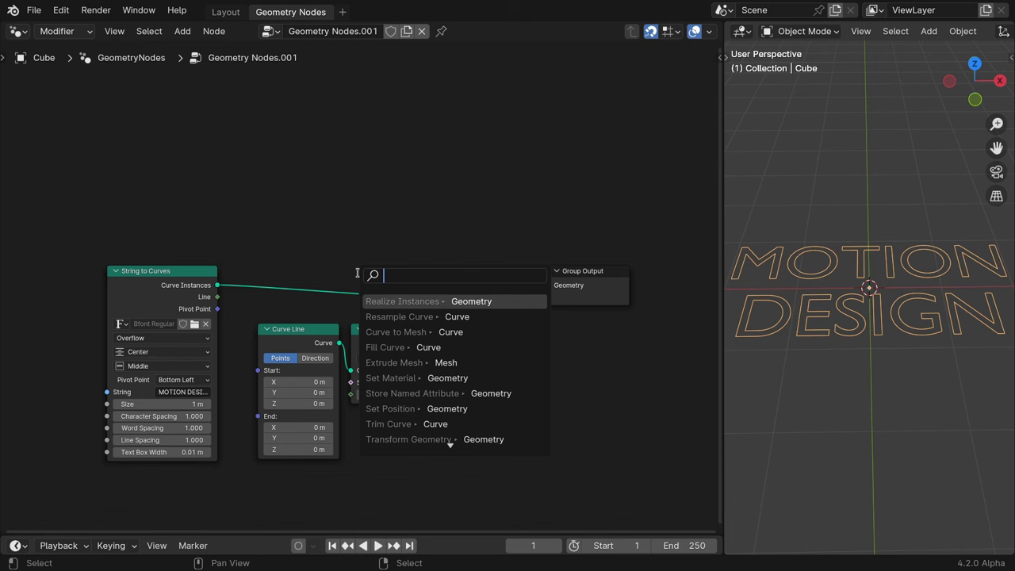
{"action": "type", "text": "realize"}
{"action": "key", "text": "Return"}
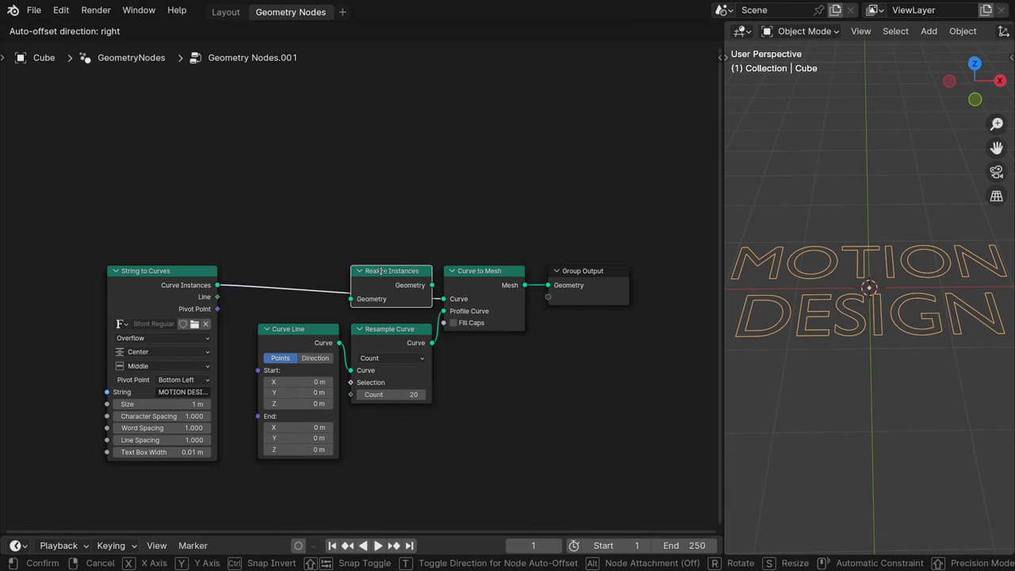
{"action": "left_click", "coordinate": [380, 272]}
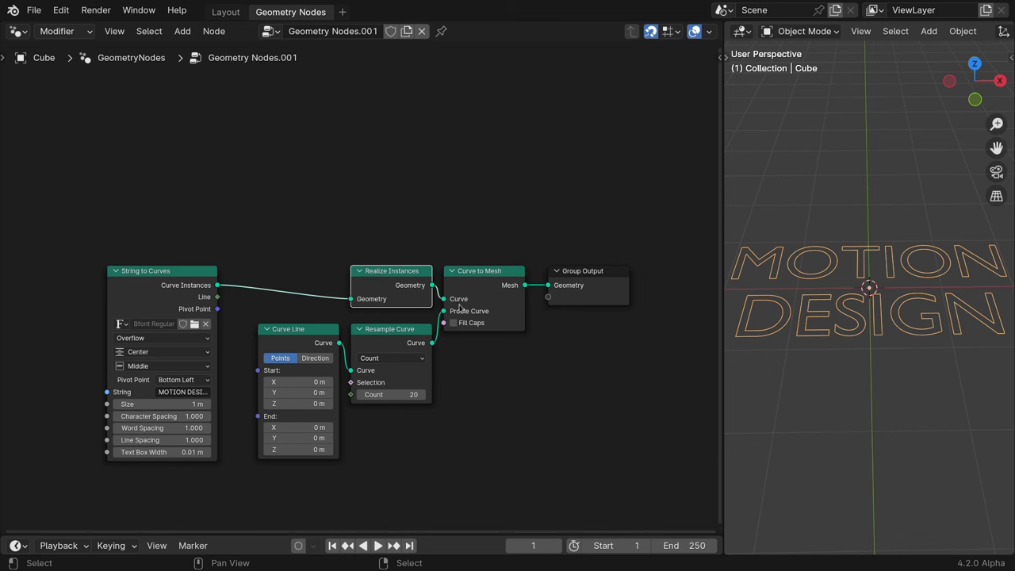
{"action": "key", "text": "ctrl+space"}
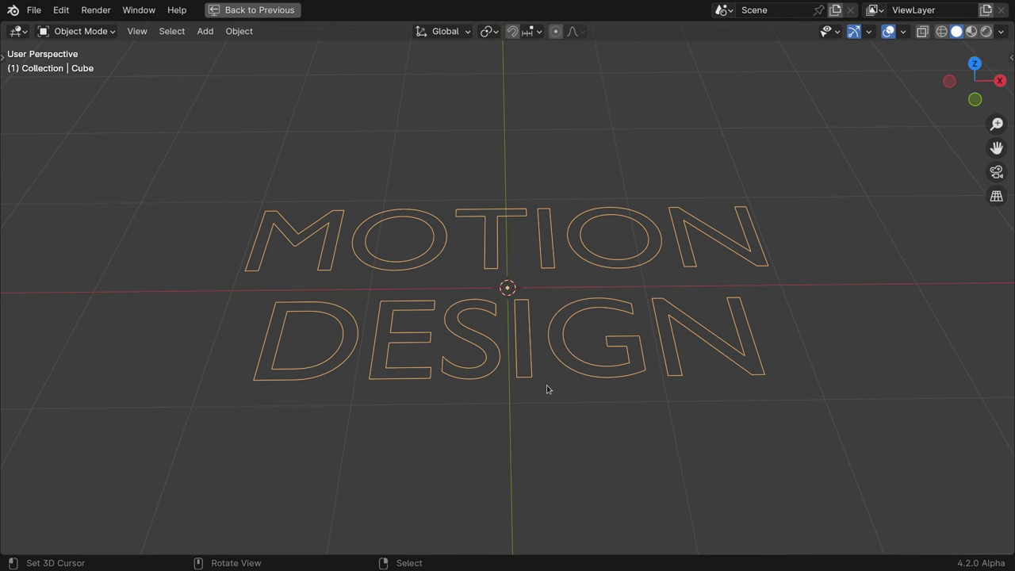
{"action": "key", "text": "ctrl+space"}
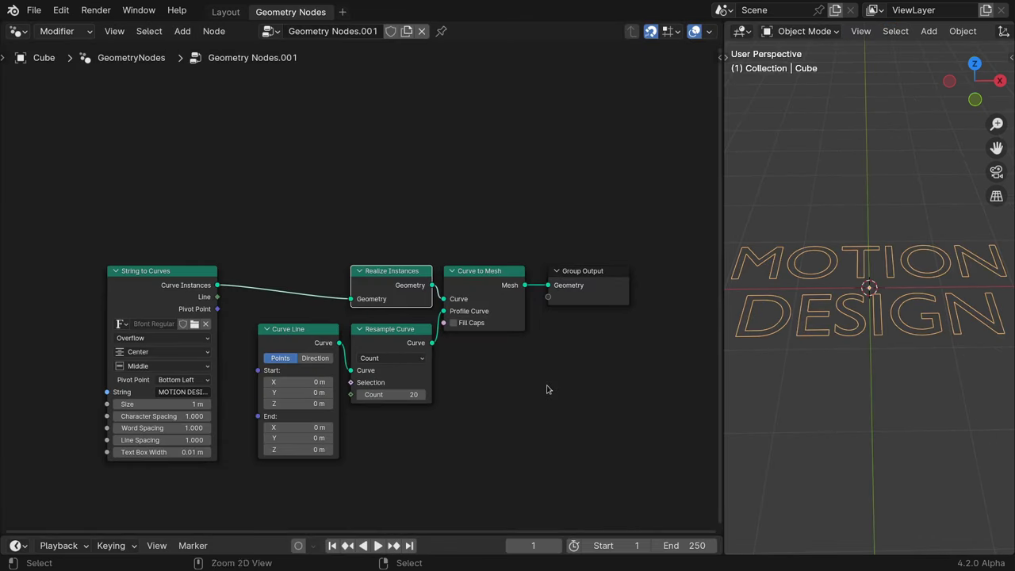
{"action": "key", "text": "ctrl+space"}
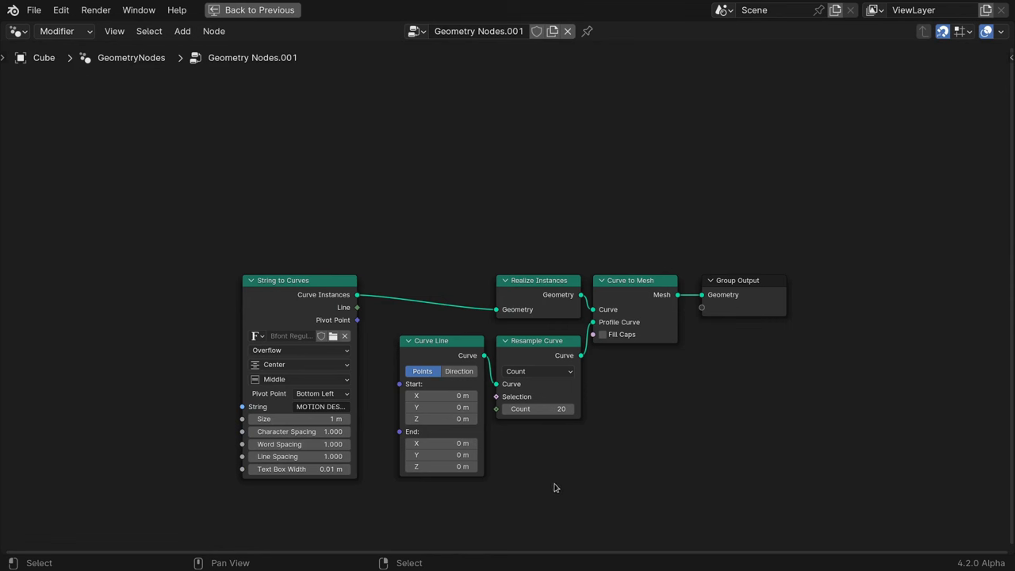
Move the four text and profile nodes left along X to make room.
{"action": "left_click_drag", "start_coordinate": [550, 481], "coordinate": [305, 218]}
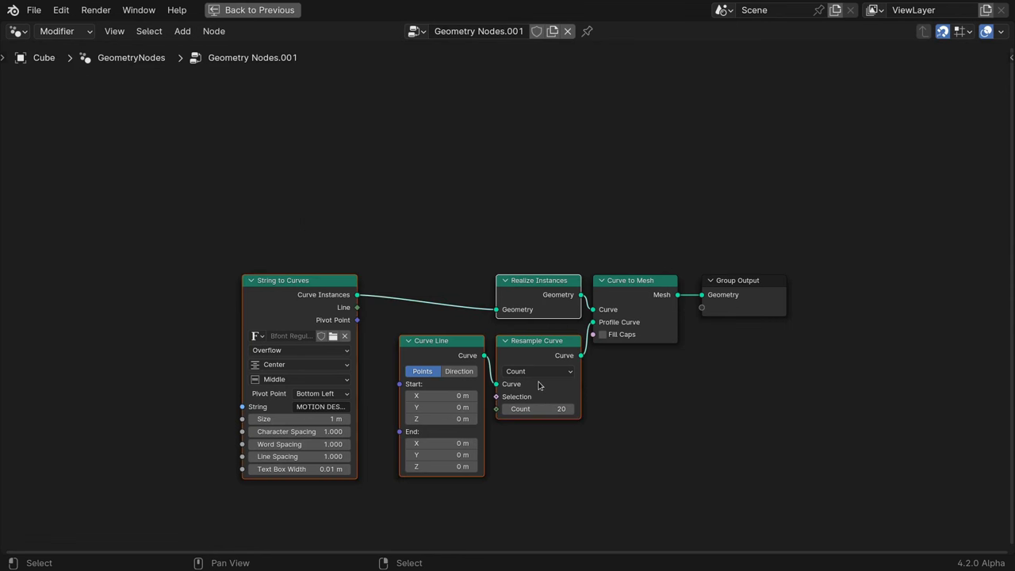
{"action": "key", "text": "g"}
{"action": "key", "text": "x"}
{"action": "left_click", "coordinate": [383, 375]}
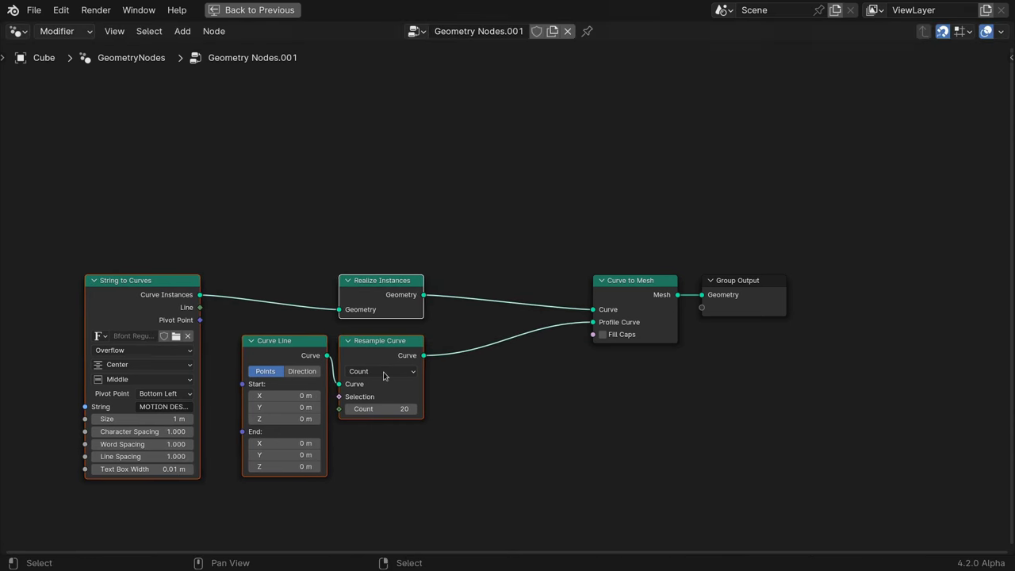
{"action": "left_click", "coordinate": [432, 372]}
Add Store Named Attribute after Resample Curve, saving Spline Parameter Factor as 'factor'.
{"action": "left_click_drag", "start_coordinate": [425, 356], "coordinate": [462, 342]}
{"action": "type", "text": "store"}
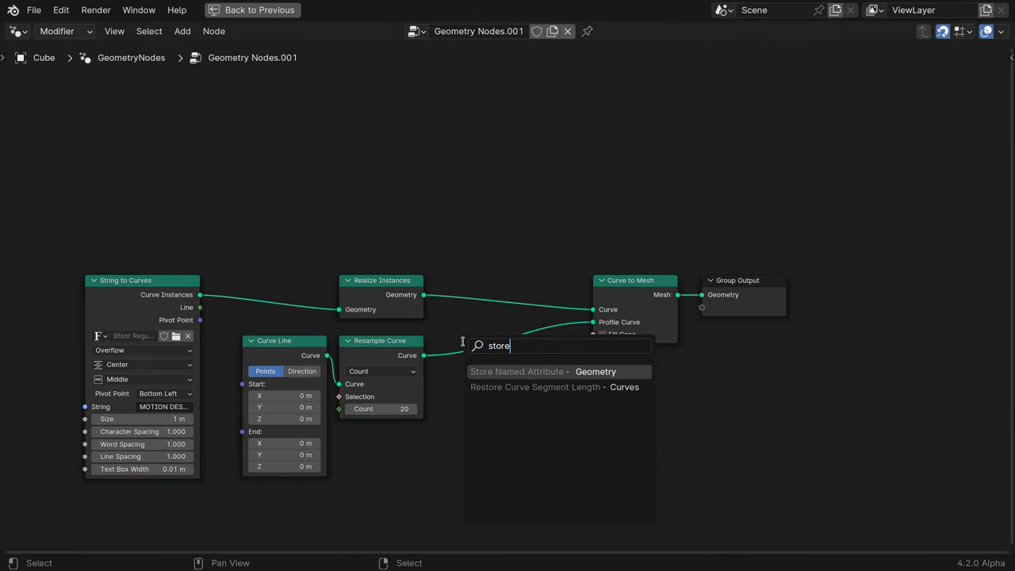
{"action": "key", "text": "Return"}
{"action": "left_click_drag", "start_coordinate": [460, 435], "coordinate": [418, 457]}
{"action": "type", "text": "factor"}
{"action": "key", "text": "Return"}
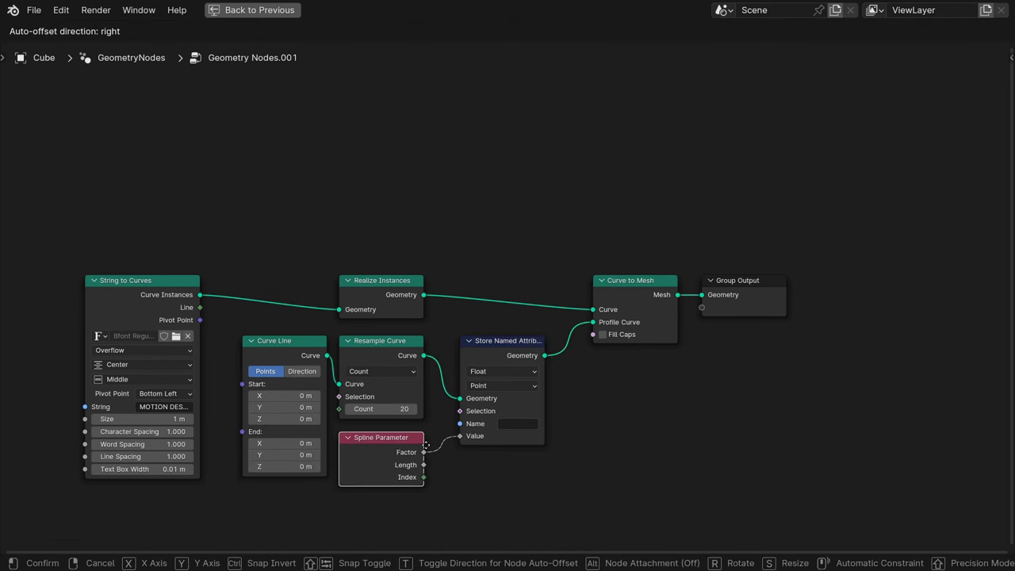
{"action": "left_click", "coordinate": [425, 447]}
{"action": "left_click", "coordinate": [523, 425]}
{"action": "type", "text": "factor"}
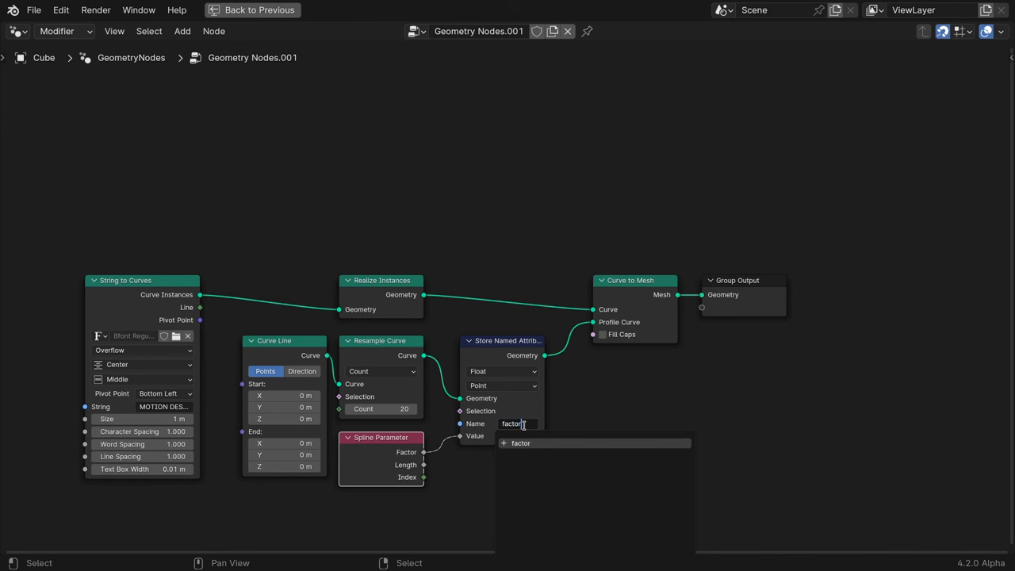
{"action": "key", "text": "Return"}
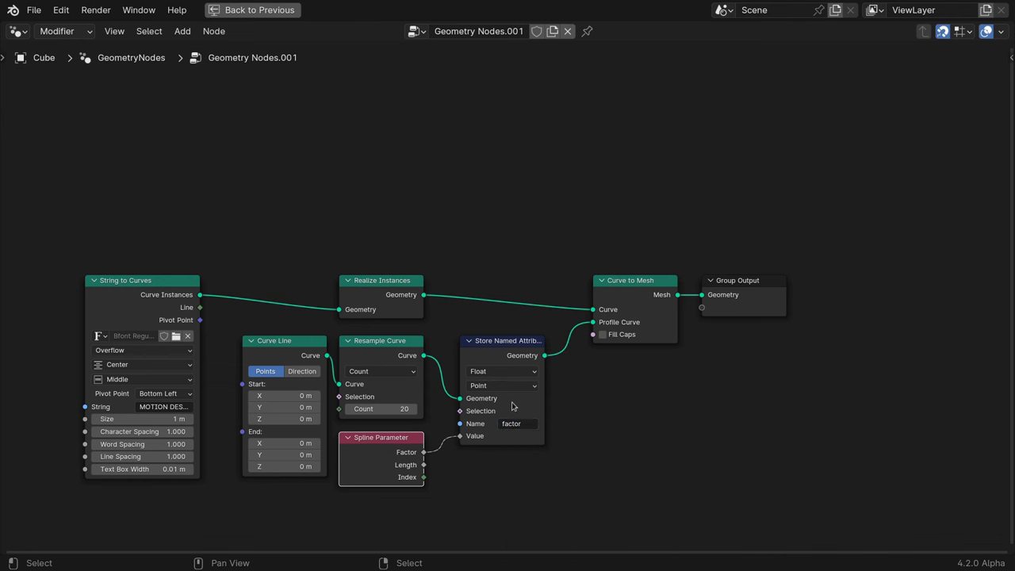
Move Group Output further right to leave space after the mesh output.
{"action": "middle_click_drag", "start_coordinate": [649, 397], "coordinate": [223, 379]}
{"action": "left_click_drag", "start_coordinate": [308, 275], "coordinate": [705, 274]}
{"action": "left_click_drag", "start_coordinate": [252, 276], "coordinate": [607, 266]}
Add Set Position after Curve to Mesh with a Position node feeding its input.
{"action": "type", "text": "set posi"}
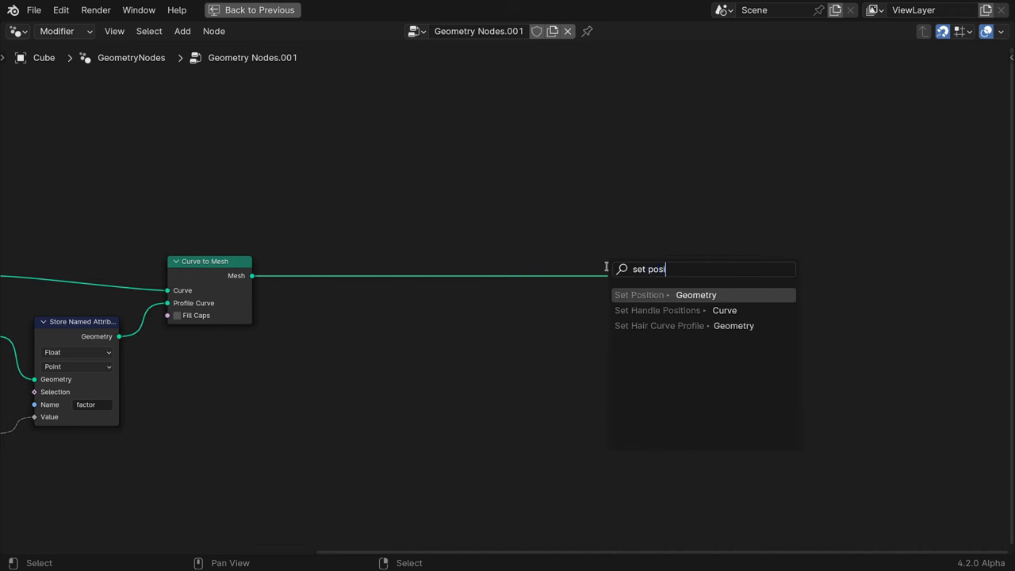
{"action": "key", "text": "Return"}
{"action": "left_click", "coordinate": [591, 288]}
{"action": "key", "text": "ctrl+space"}
{"action": "left_click_drag", "start_coordinate": [430, 293], "coordinate": [38, 295]}
{"action": "type", "text": "pos"}
{"action": "key", "text": "Return"}
{"action": "left_click", "coordinate": [283, 294]}
Route Position through a vector Add node with a Combine XYZ as the second input.
{"action": "left_click_drag", "start_coordinate": [279, 301], "coordinate": [321, 291]}
{"action": "type", "text": "add"}
{"action": "key", "text": "Return"}
{"action": "left_click", "coordinate": [315, 341]}
{"action": "left_click_drag", "start_coordinate": [314, 341], "coordinate": [283, 365]}
{"action": "type", "text": "combine"}
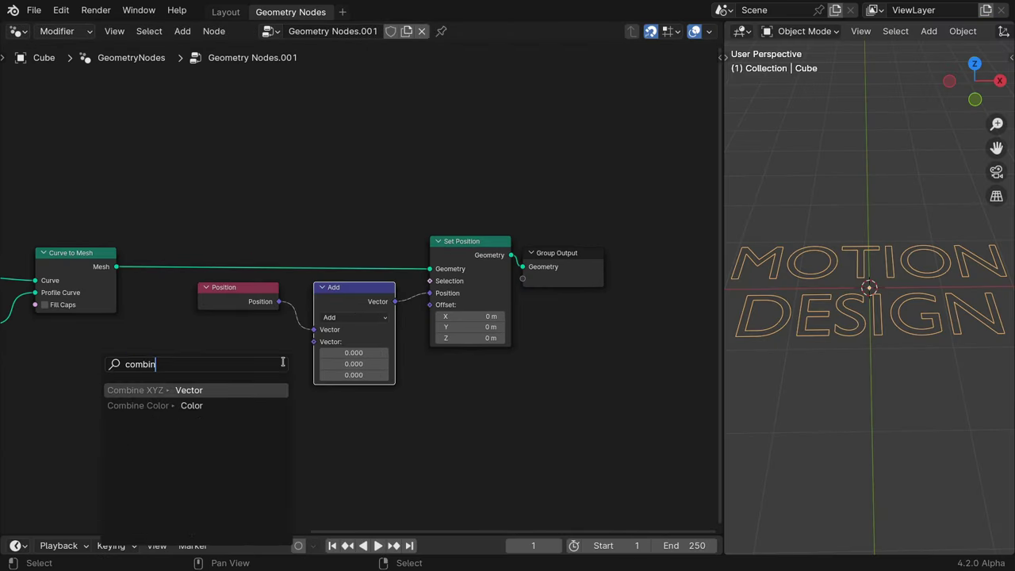
{"action": "key", "text": "Return"}
{"action": "left_click", "coordinate": [197, 409]}
Drive Combine XYZ's Z with a Named Attribute reading 'factor'.
{"action": "left_click_drag", "start_coordinate": [198, 409], "coordinate": [168, 366]}
{"action": "type", "text": "name"}
{"action": "key", "text": "Return"}
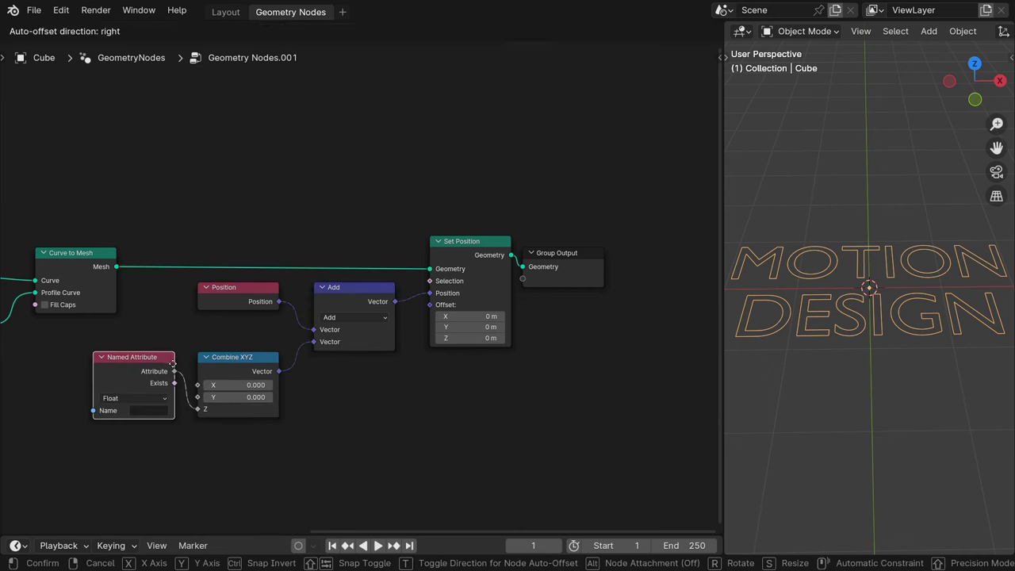
{"action": "left_click", "coordinate": [147, 411]}
{"action": "left_click", "coordinate": [149, 411]}
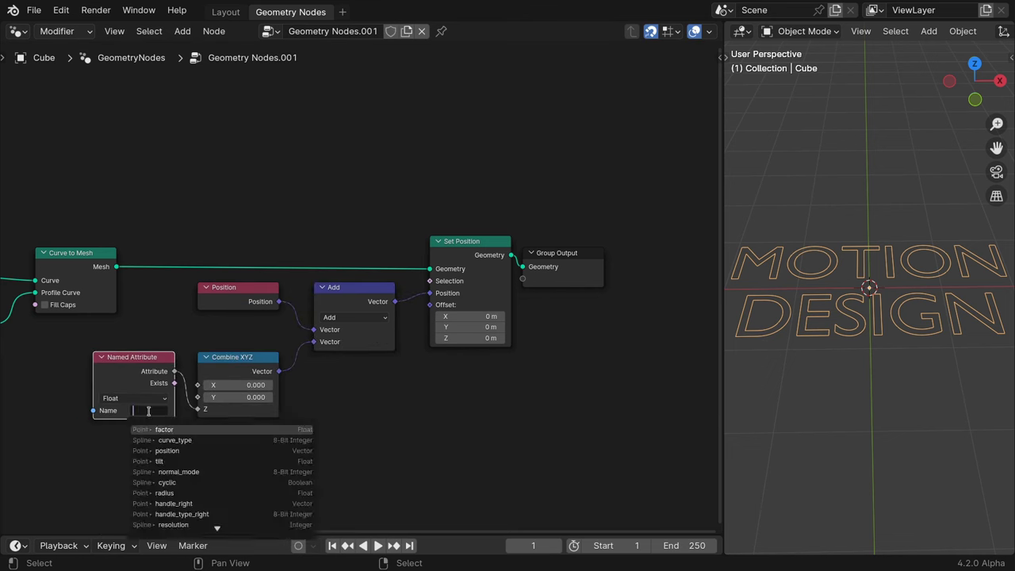
{"action": "left_click", "coordinate": [198, 429]}
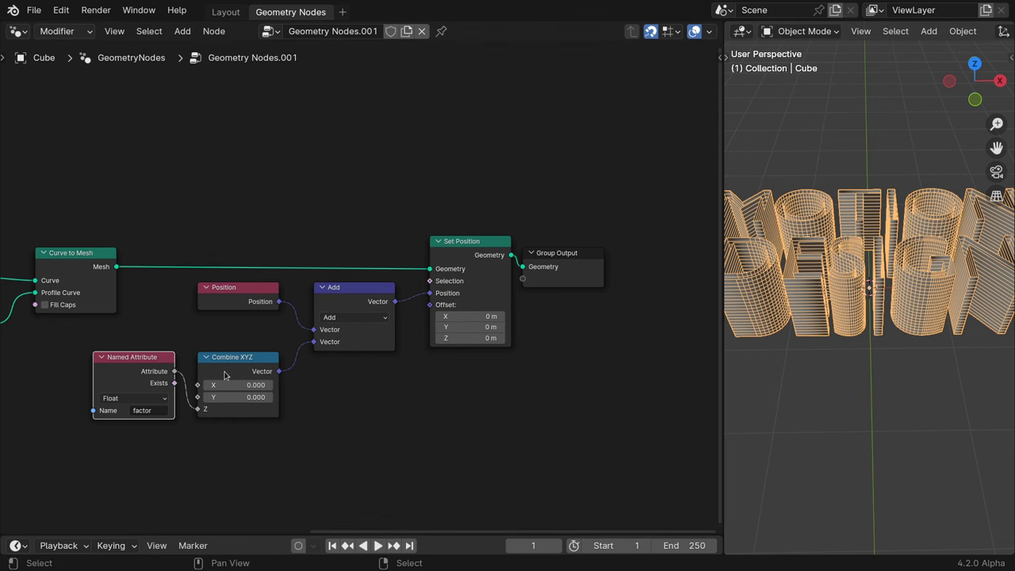
{"action": "key", "text": "ctrl+space"}
{"action": "mouse_move", "coordinate": [429, 371]}
{"action": "left_mouse_down"}
{"action": "mouse_move", "coordinate": [342, 371]}
{"action": "mouse_move", "coordinate": [425, 355]}
{"action": "left_mouse_up"}
Insert a Map Range before Combine XYZ with To Min -0.5 and To Max 0.5.
{"action": "type", "text": "map"}
{"action": "key", "text": "Return"}
{"action": "left_click", "coordinate": [434, 469]}
{"action": "left_click", "coordinate": [435, 468]}
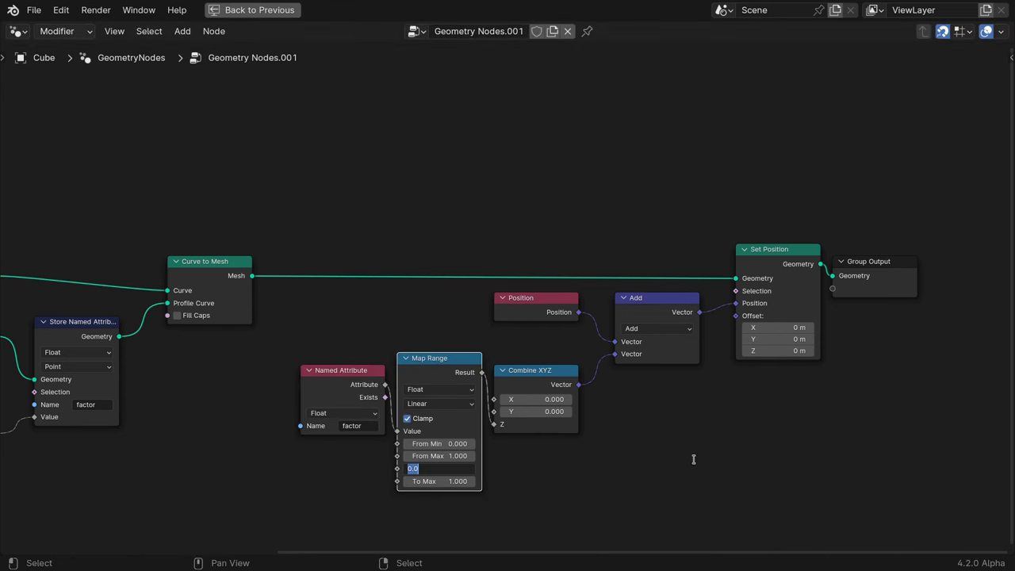
{"action": "type", "text": "-0.5"}
{"action": "key", "text": "Tab"}
{"action": "type", "text": "0.5"}
{"action": "key", "text": "Return"}
{"action": "key", "text": "ctrl+space"}
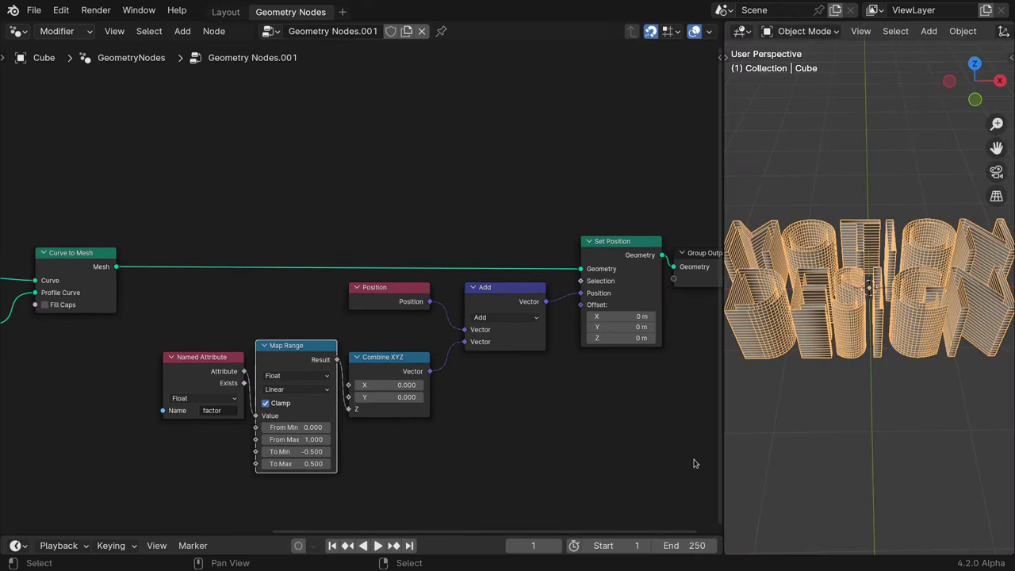
{"action": "middle_click_drag", "start_coordinate": [796, 364], "coordinate": [784, 381]}
{"action": "key", "text": "ctrl+space"}
Frame the Named Attribute, Map Range, Combine XYZ and Add nodes, labelled Extrusion.
{"action": "left_click_drag", "start_coordinate": [661, 300], "coordinate": [372, 319]}
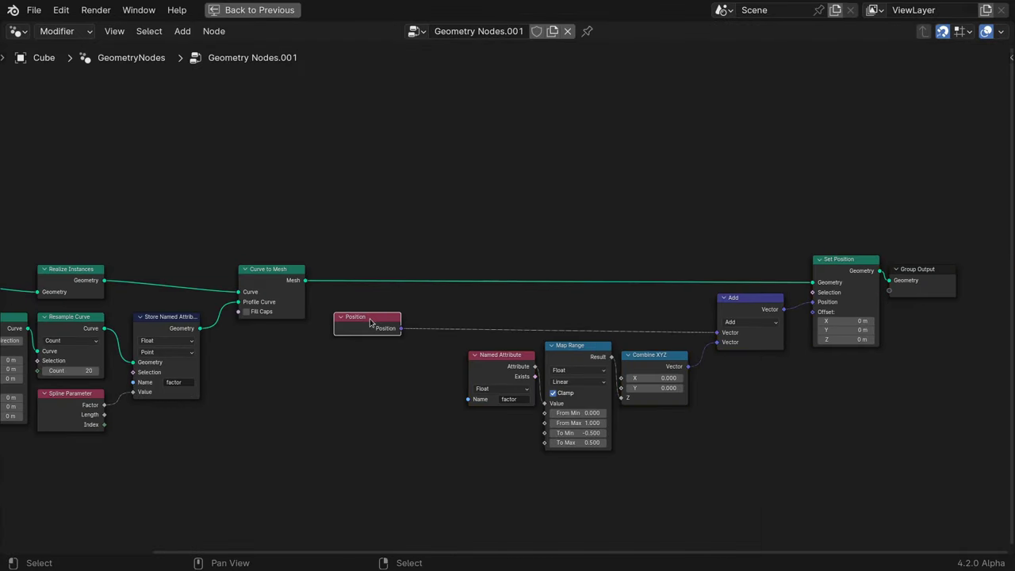
{"action": "left_click_drag", "start_coordinate": [455, 306], "coordinate": [748, 476]}
{"action": "key", "text": "ctrl+j"}
{"action": "key", "text": "F2"}
{"action": "type", "text": "Extrusion"}
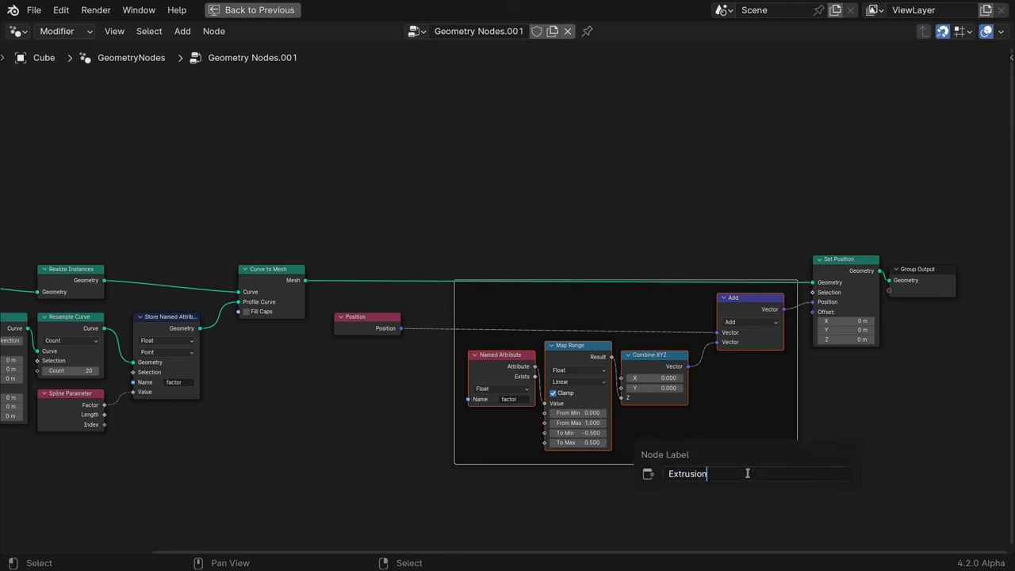
{"action": "key", "text": "Return"}
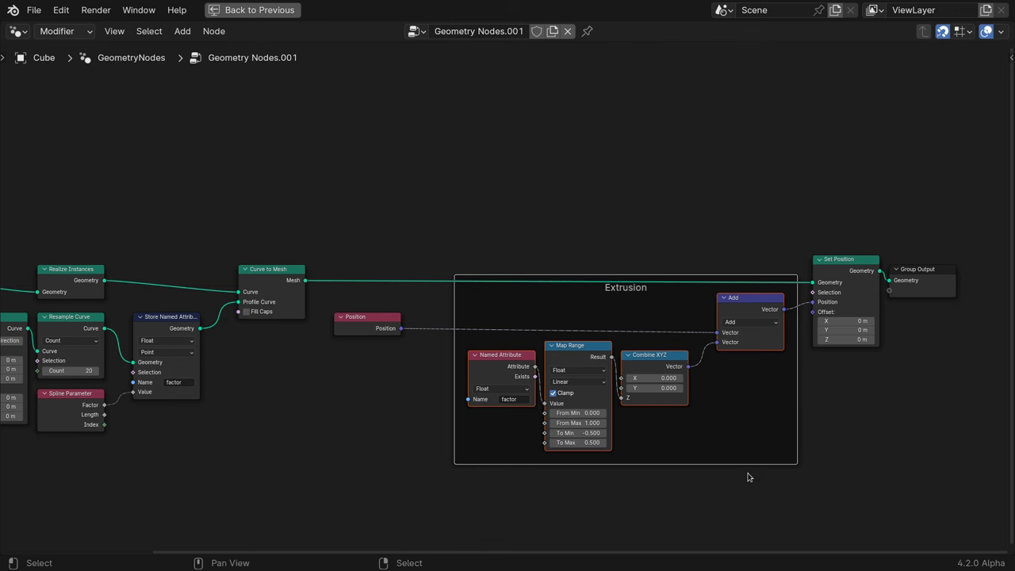
Add Rotate Instances after String to Curves, pivoting each letter at its Midpoint.
{"action": "middle_click_drag", "start_coordinate": [40, 471], "coordinate": [574, 464]}
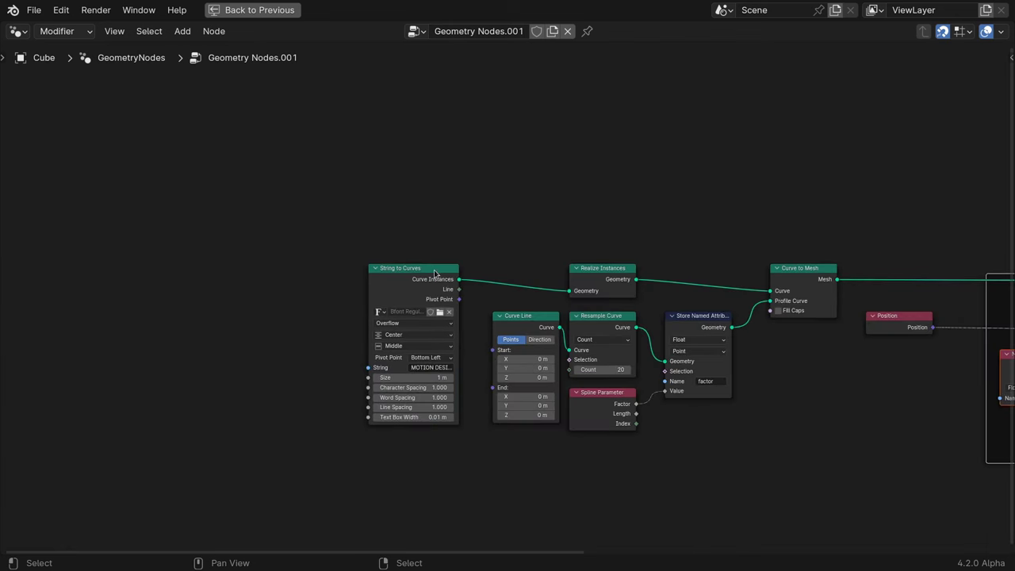
{"action": "left_click_drag", "start_coordinate": [435, 274], "coordinate": [234, 209]}
{"action": "type", "text": "rota"}
{"action": "key", "text": "Return"}
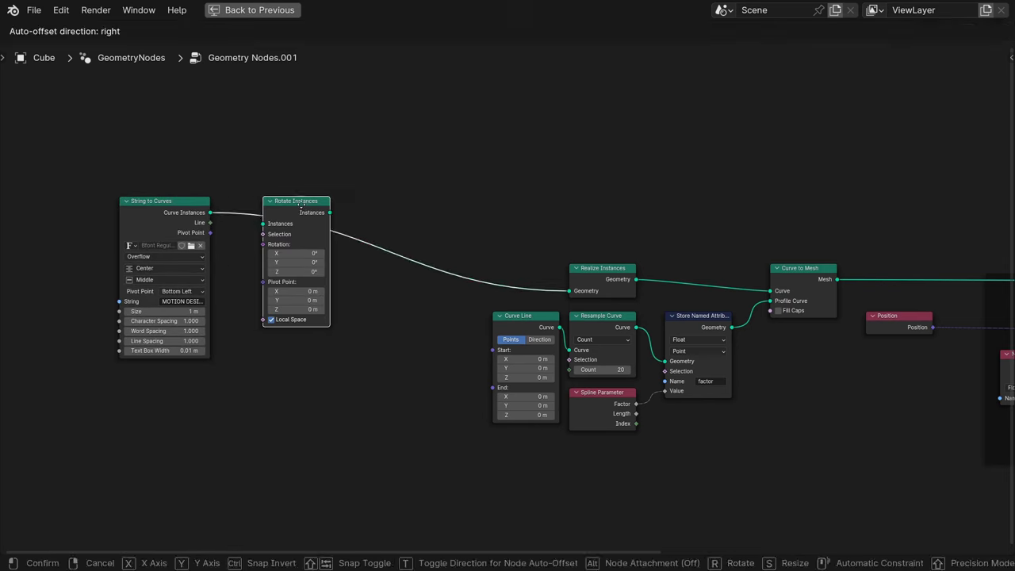
{"action": "left_click", "coordinate": [301, 206]}
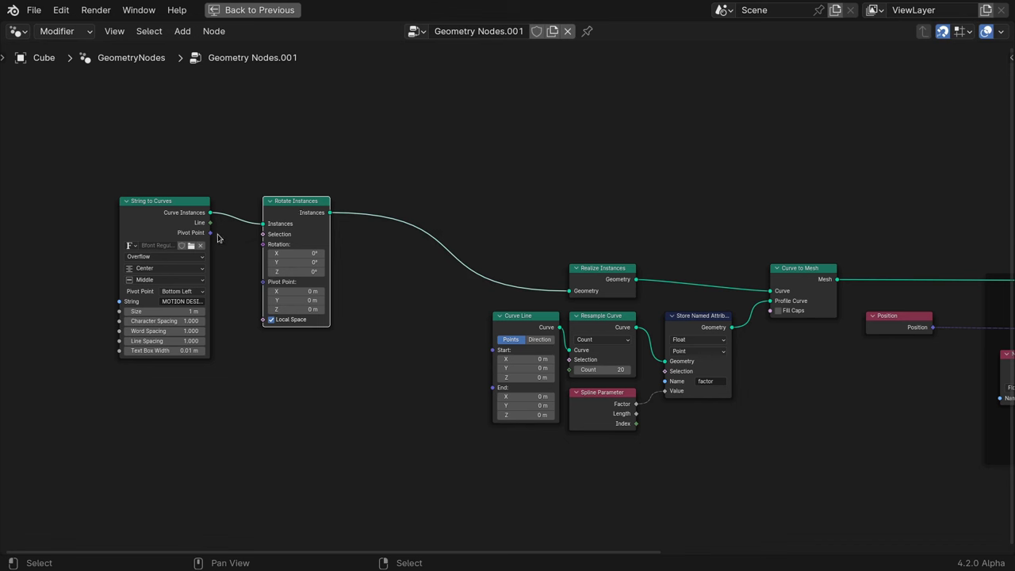
{"action": "left_click_drag", "start_coordinate": [210, 233], "coordinate": [263, 283]}
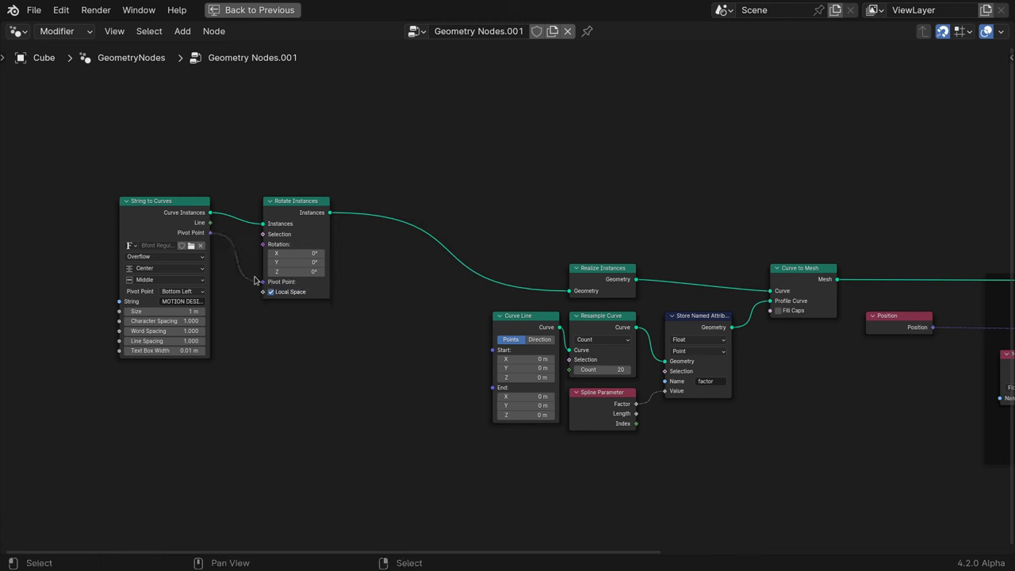
{"action": "left_click", "coordinate": [197, 292]}
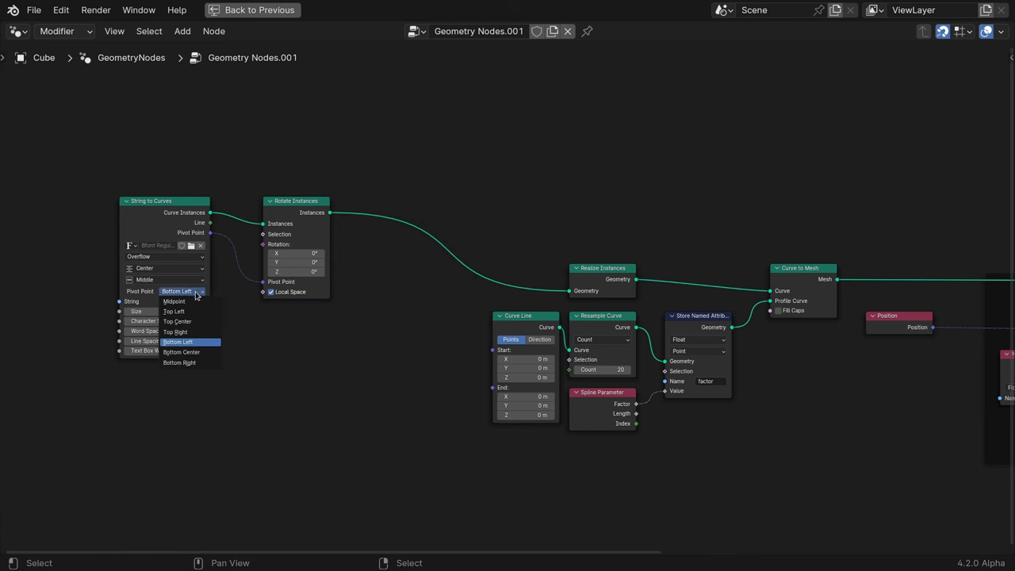
{"action": "left_click", "coordinate": [178, 301]}
Test a Z rotation on the letters, return it to 0°, then adjust Y rotation.
{"action": "key", "text": "ctrl+space"}
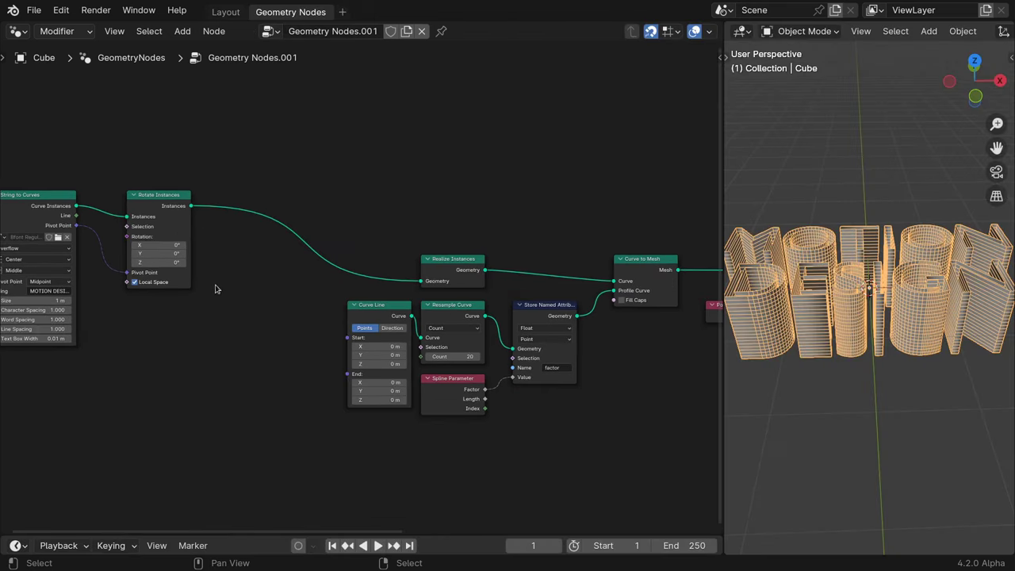
{"action": "left_click_drag", "start_coordinate": [169, 264], "coordinate": [131, 265]}
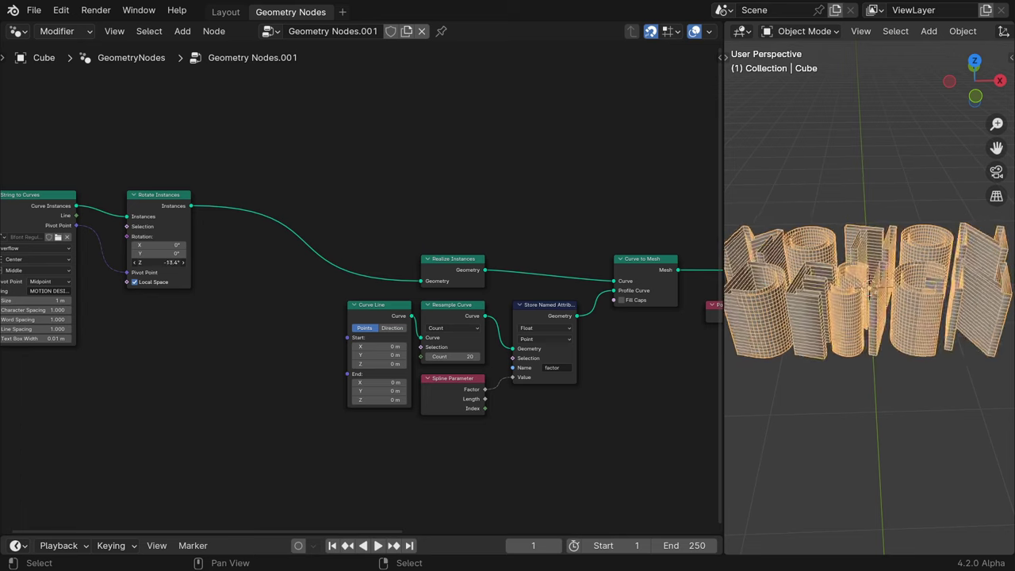
{"action": "left_click_drag", "start_coordinate": [158, 264], "coordinate": [167, 266]}
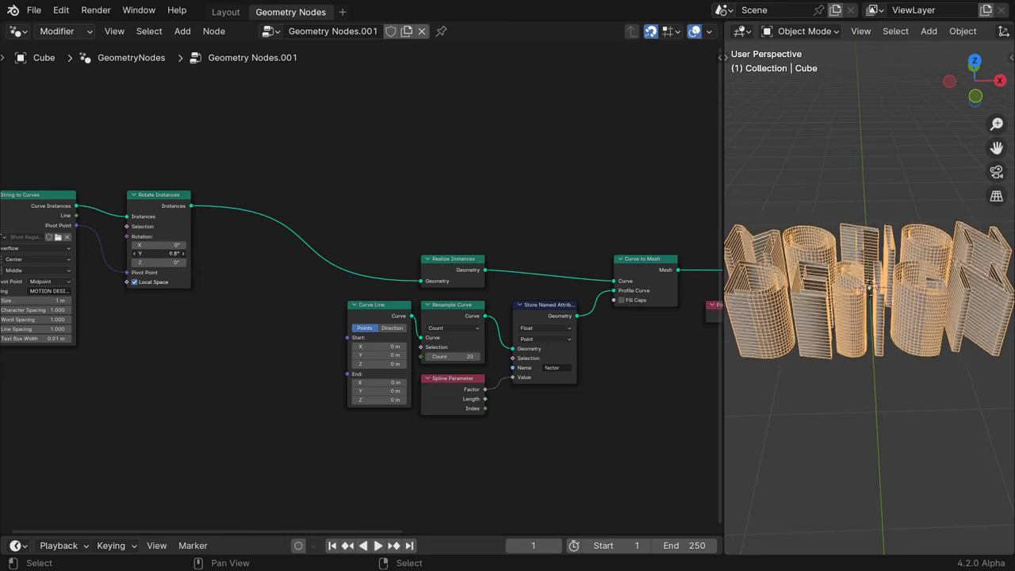
{"action": "left_click_drag", "start_coordinate": [167, 253], "coordinate": [192, 245]}
Preview Curve to Mesh in the viewer and set the Curve Line End Y to 1 m.
{"action": "middle_click_drag", "start_coordinate": [668, 365], "coordinate": [418, 367]}
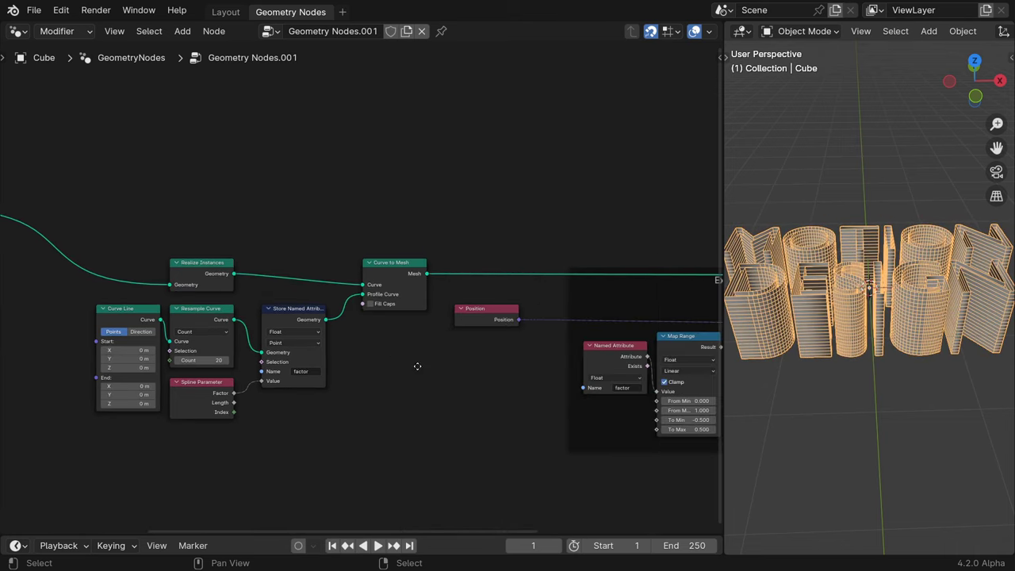
{"action": "left_click", "coordinate": [402, 269], "text": "ctrl+shift"}
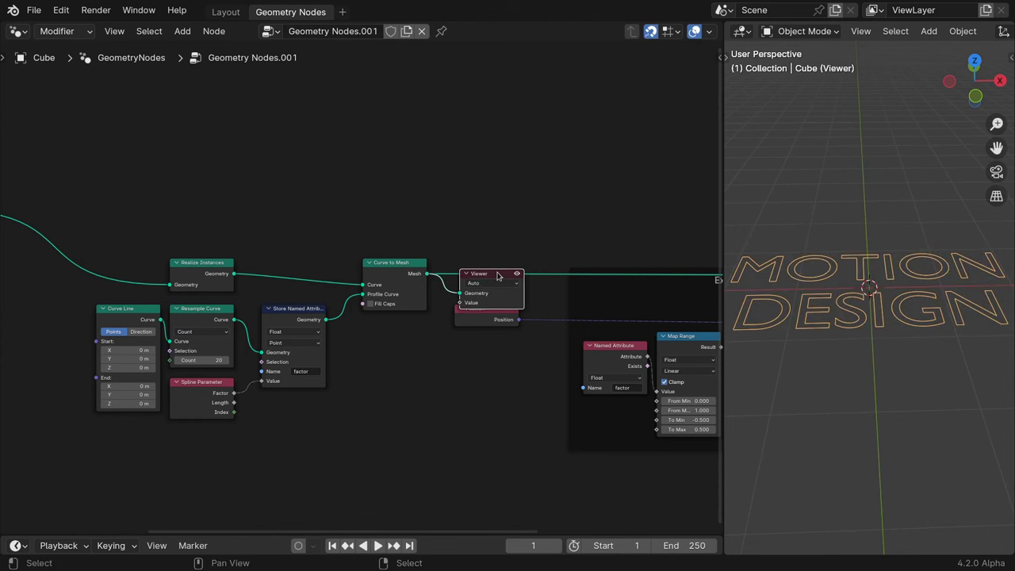
{"action": "left_click_drag", "start_coordinate": [497, 275], "coordinate": [535, 187]}
{"action": "left_click", "coordinate": [146, 394]}
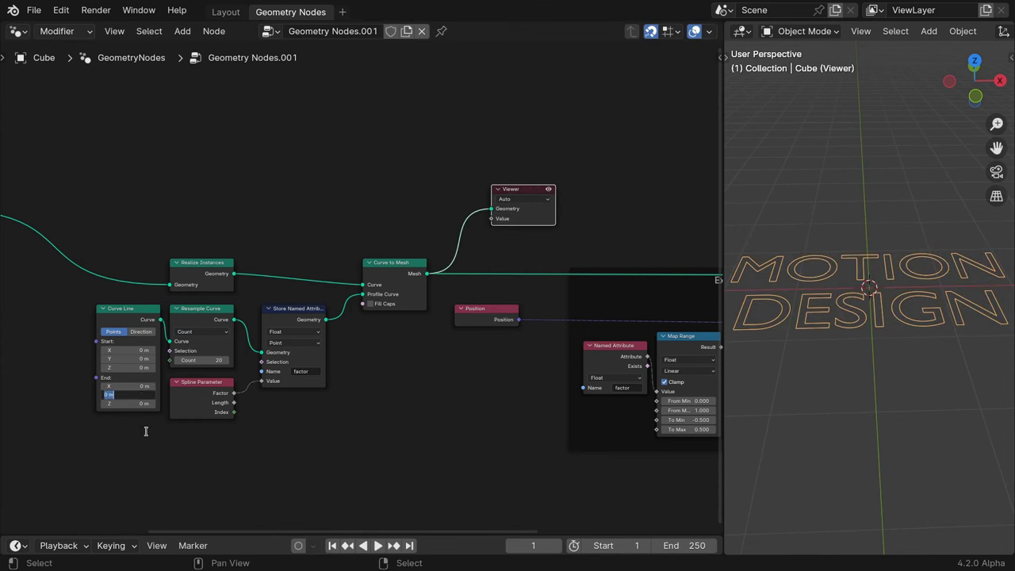
{"action": "type", "text": "1"}
{"action": "key", "text": "Return"}
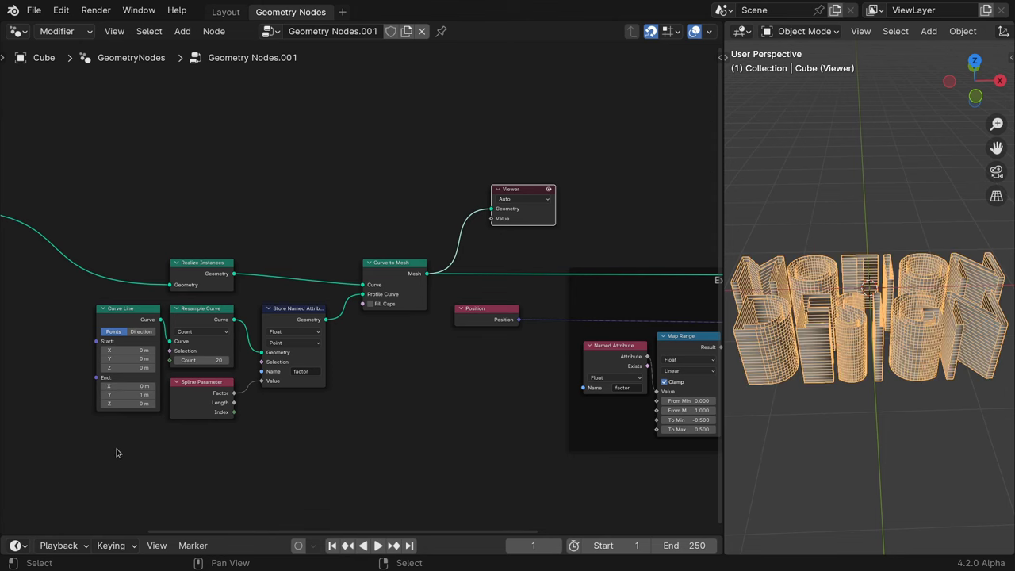
Reset the letters' Z rotation to 0° and mute the Realize Instances node.
{"action": "middle_click_drag", "start_coordinate": [148, 436], "coordinate": [383, 454], "text": "shift"}
{"action": "mouse_move", "coordinate": [238, 258]}
{"action": "left_mouse_down"}
{"action": "mouse_move", "coordinate": [254, 258]}
{"action": "mouse_move", "coordinate": [225, 257]}
{"action": "mouse_move", "coordinate": [281, 249]}
{"action": "mouse_move", "coordinate": [245, 240]}
{"action": "left_mouse_up"}
{"action": "key", "text": "BackSpace"}
{"action": "key", "text": "BackSpace"}
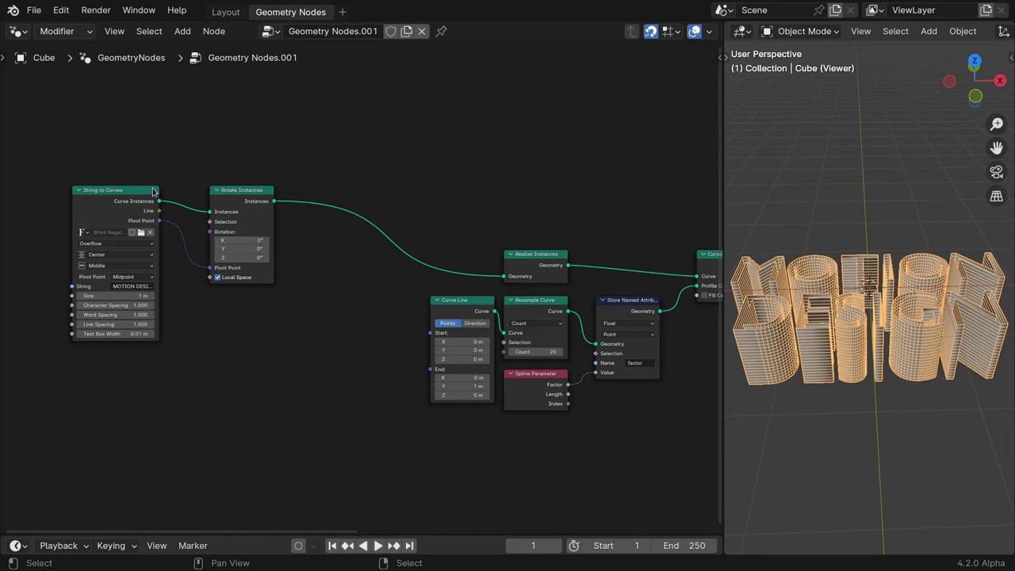
{"action": "scroll", "coordinate": [476, 204], "scroll_direction": "down", "scroll_amount": 1}
{"action": "scroll", "coordinate": [476, 203], "scroll_direction": "right", "scroll_amount": 3, "text": "ctrl"}
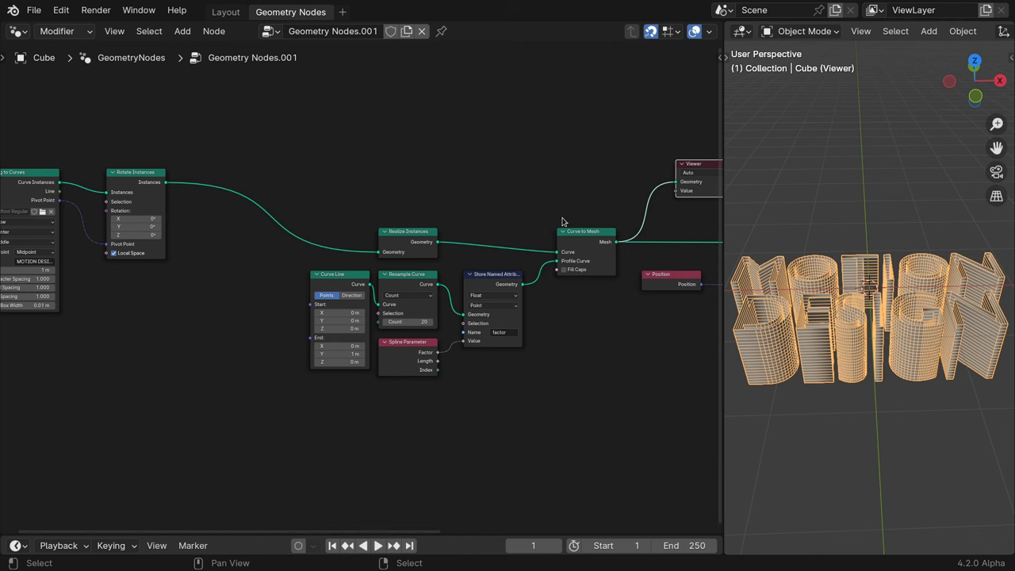
{"action": "left_click", "coordinate": [410, 237]}
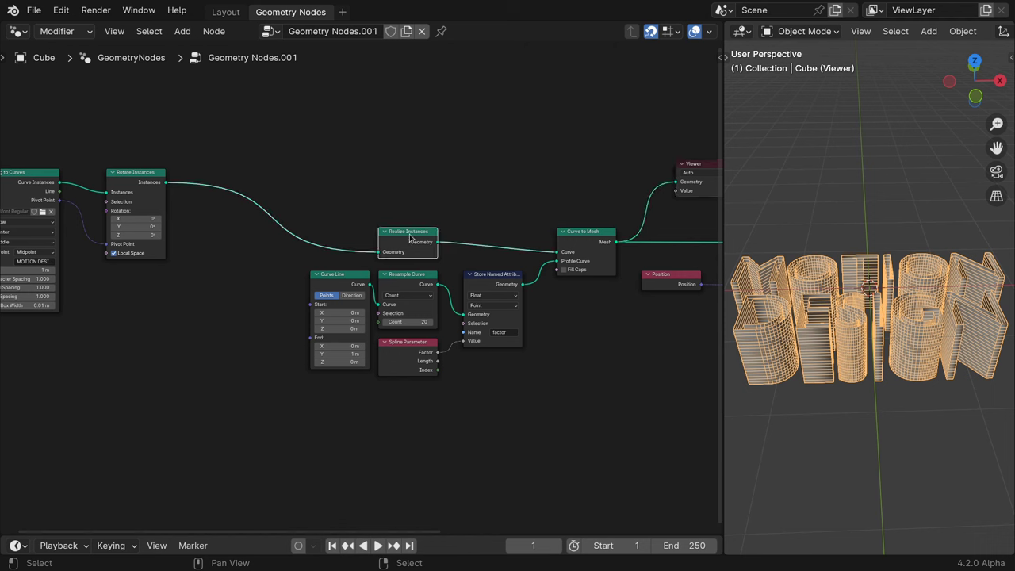
{"action": "key", "text": "m"}
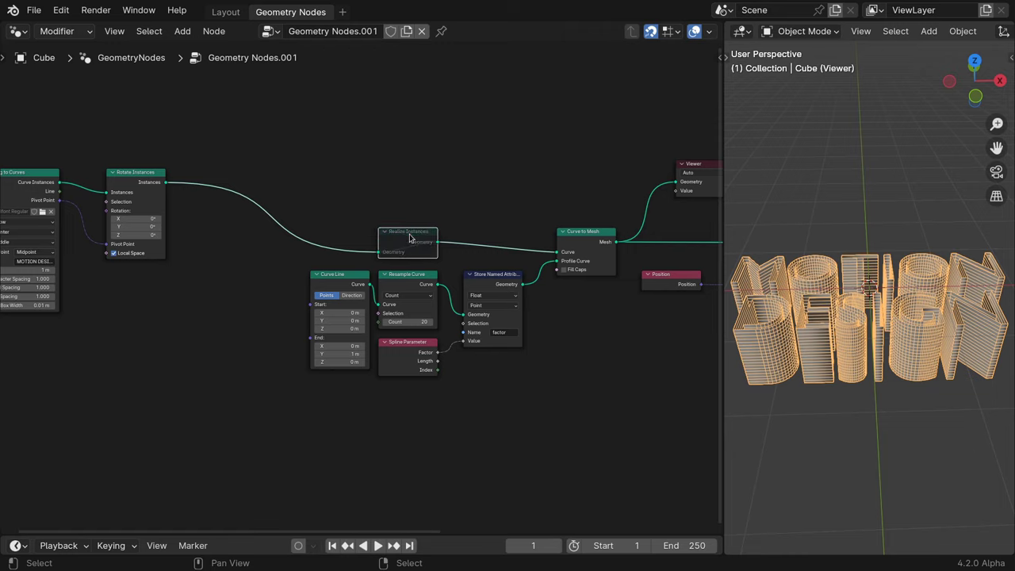
{"action": "left_click_drag", "start_coordinate": [146, 226], "coordinate": [147, 252]}
Un-mute Realize Instances, delete the Viewer node and dissolve Rotate Instances keeping links.
{"action": "mouse_move", "coordinate": [157, 250]}
{"action": "key", "text": "m"}
{"action": "key", "text": "ctrl+space"}
{"action": "left_click_drag", "start_coordinate": [815, 170], "coordinate": [887, 222]}
{"action": "key", "text": "x"}
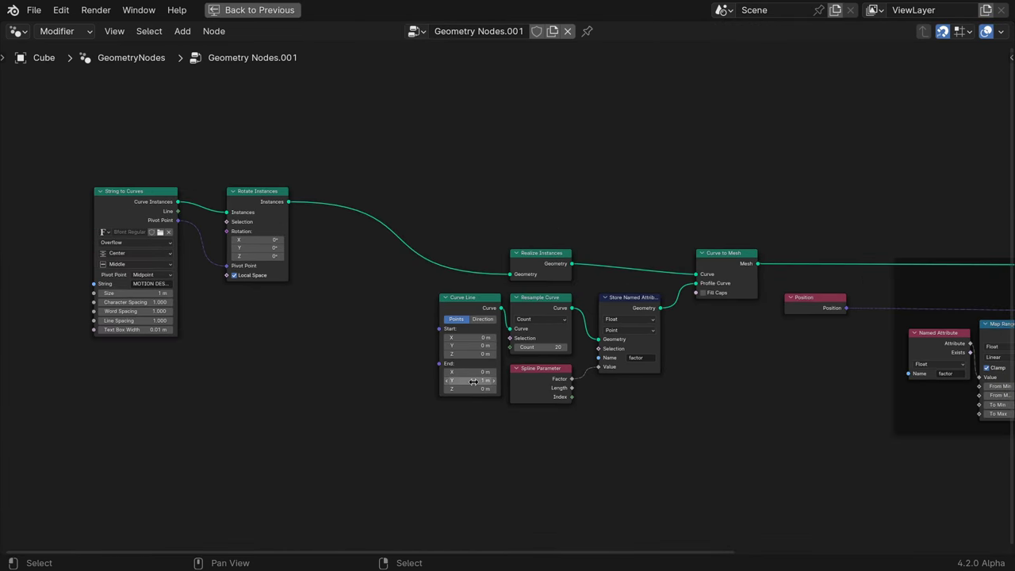
{"action": "left_click", "coordinate": [258, 208]}
{"action": "key", "text": "ctrl+x"}
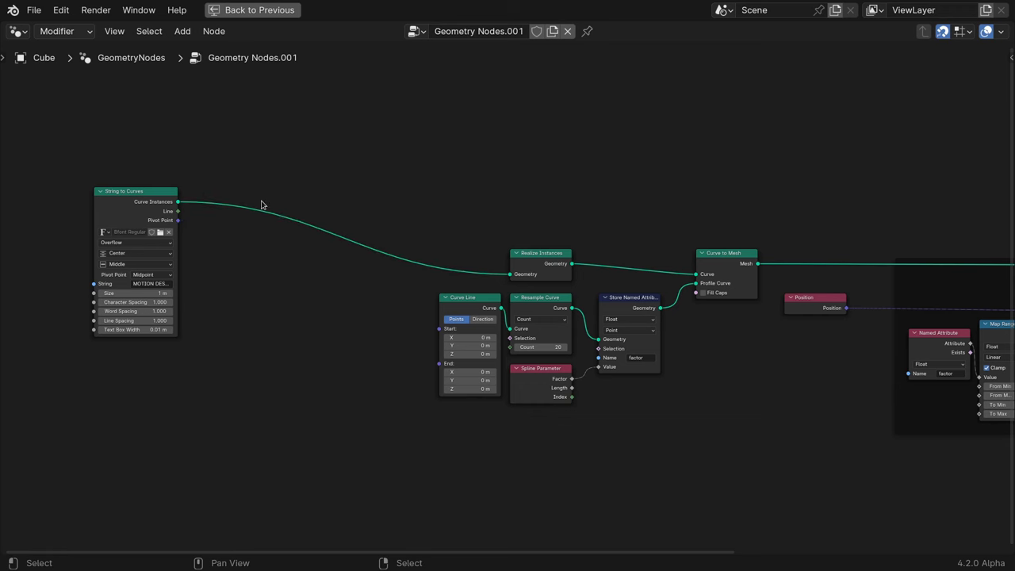
{"action": "key", "text": "ctrl+space"}
Shift Set Position and Group Output further right to make room.
{"action": "middle_click_drag", "start_coordinate": [508, 367], "coordinate": [133, 369]}
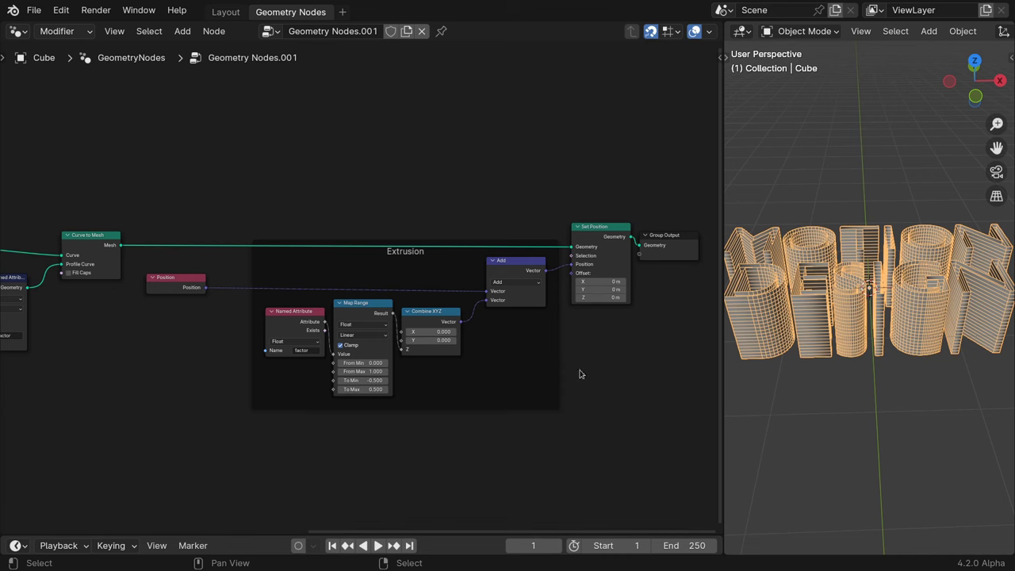
{"action": "key", "text": "ctrl+space"}
{"action": "left_click_drag", "start_coordinate": [832, 359], "coordinate": [737, 195]}
{"action": "key", "text": "g"}
{"action": "key", "text": "x"}
{"action": "left_click", "coordinate": [957, 316]}
{"action": "middle_click_drag", "start_coordinate": [957, 315], "coordinate": [500, 352]}
{"action": "scroll", "coordinate": [385, 290], "scroll_direction": "up", "scroll_amount": 3}
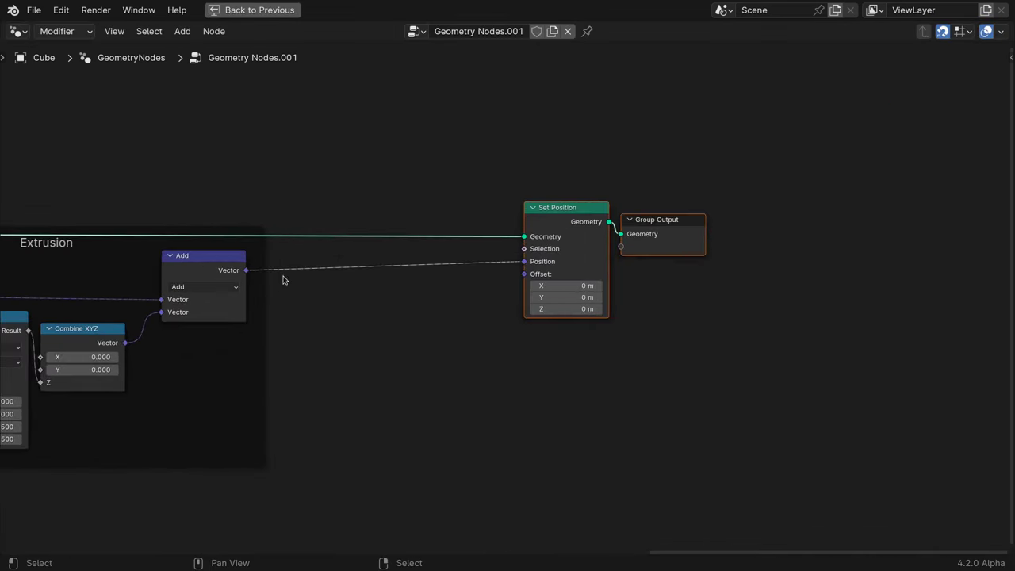
Insert a Rotate Vector node between the Extrusion Add output and Set Position.
{"action": "left_click_drag", "start_coordinate": [246, 271], "coordinate": [379, 313]}
{"action": "type", "text": "rotate"}
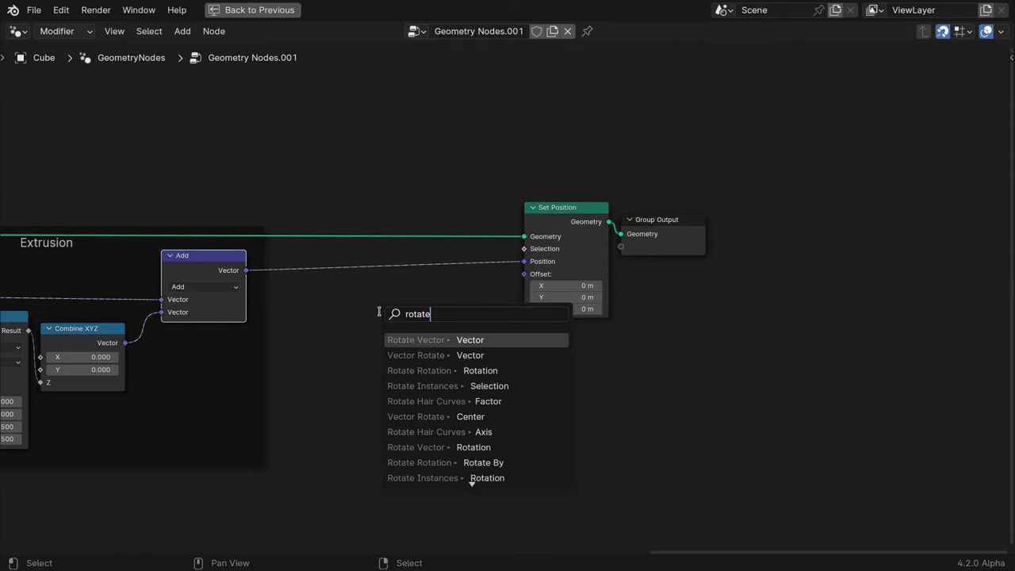
{"action": "key", "text": "Return"}
{"action": "left_click", "coordinate": [442, 266]}
{"action": "key", "text": "ctrl+space"}
Try twisting the text with Rotate Vector's X rotation, leaving it back at 0°.
{"action": "left_click_drag", "start_coordinate": [300, 298], "coordinate": [301, 321]}
{"action": "scroll", "coordinate": [301, 320], "scroll_direction": "down", "scroll_amount": 2}
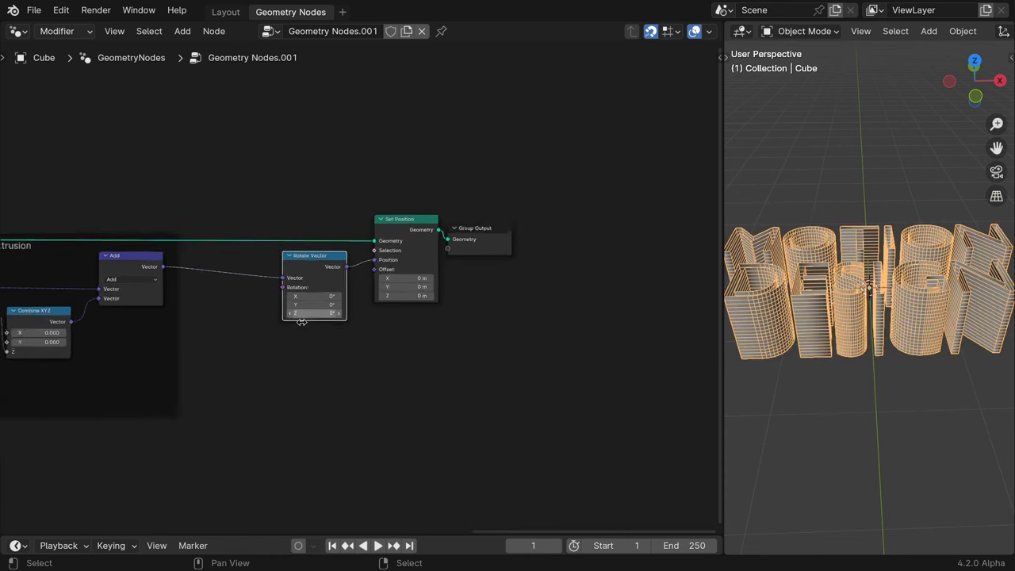
{"action": "middle_click_drag", "start_coordinate": [14, 304], "coordinate": [285, 331]}
{"action": "key", "text": "ctrl+space"}
Add a Store Named Attribute node on String to Curves' Curve Instances output.
{"action": "scroll", "coordinate": [339, 294], "scroll_direction": "up", "scroll_amount": 2}
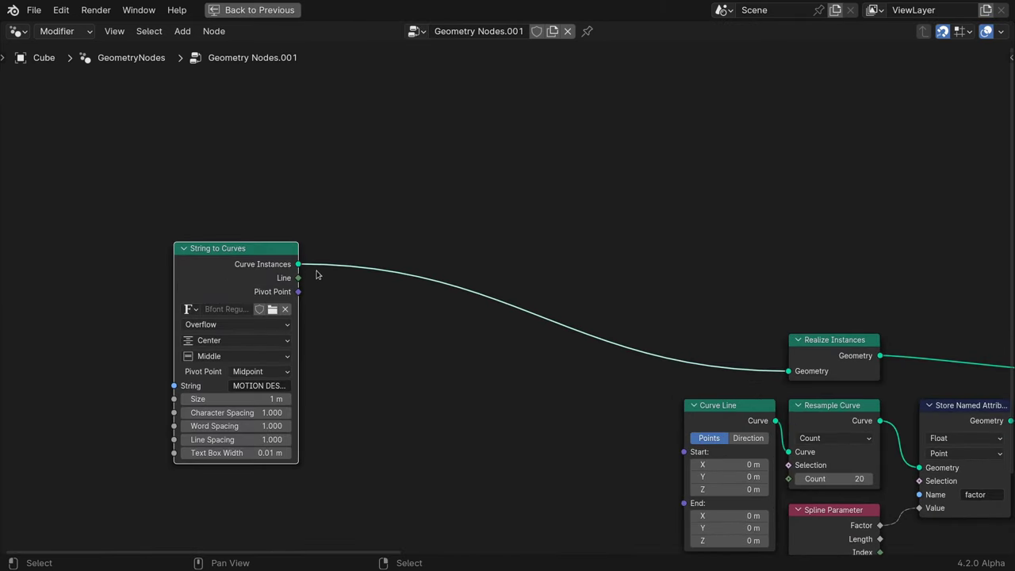
{"action": "left_click_drag", "start_coordinate": [298, 264], "coordinate": [336, 251]}
{"action": "type", "text": "store"}
{"action": "key", "text": "Return"}
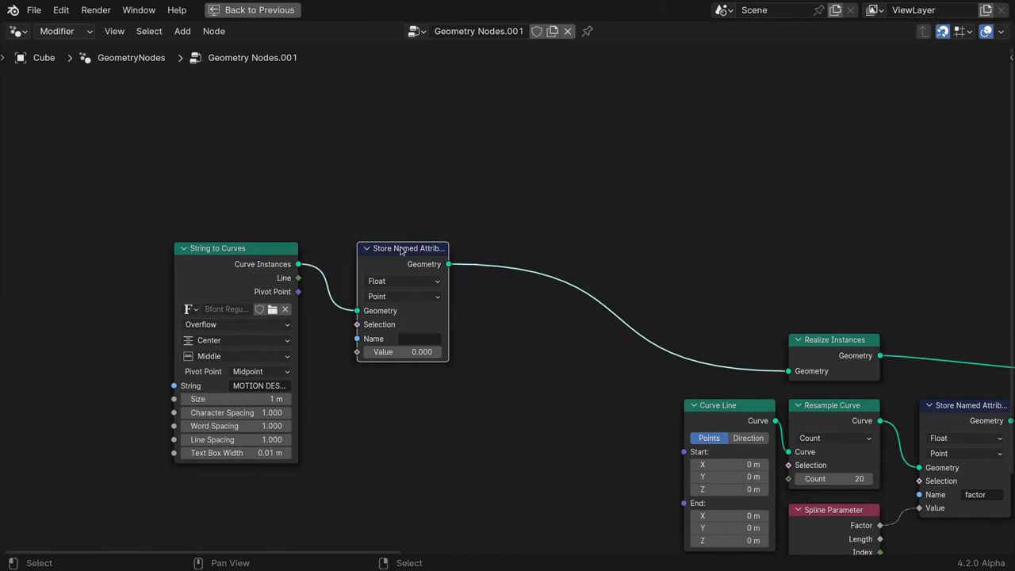
Set it to Instance domain and Vector type, feed Pivot Point, and name it 'pivot'.
{"action": "left_click", "coordinate": [405, 297]}
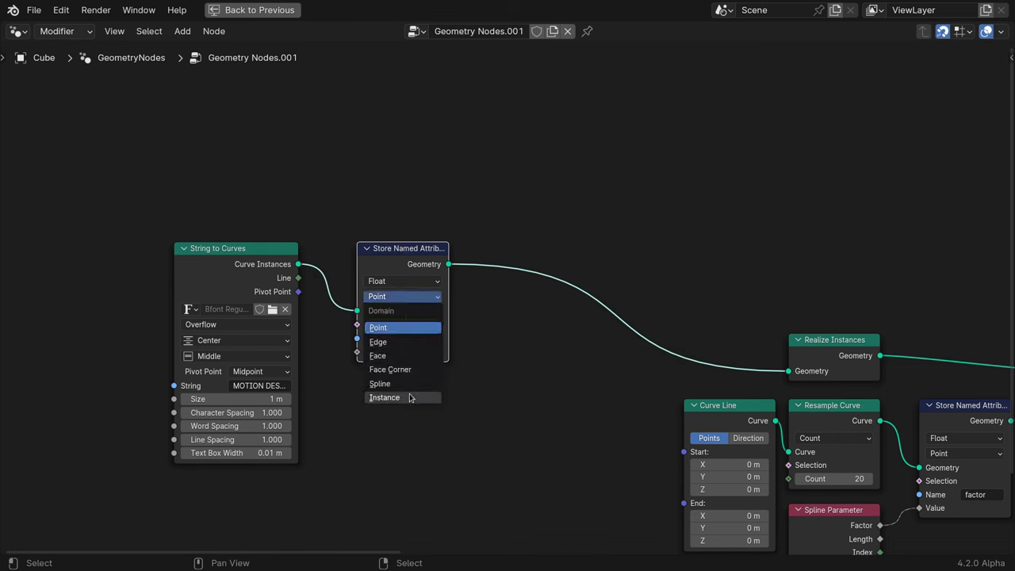
{"action": "left_click", "coordinate": [384, 398]}
{"action": "left_click", "coordinate": [396, 282]}
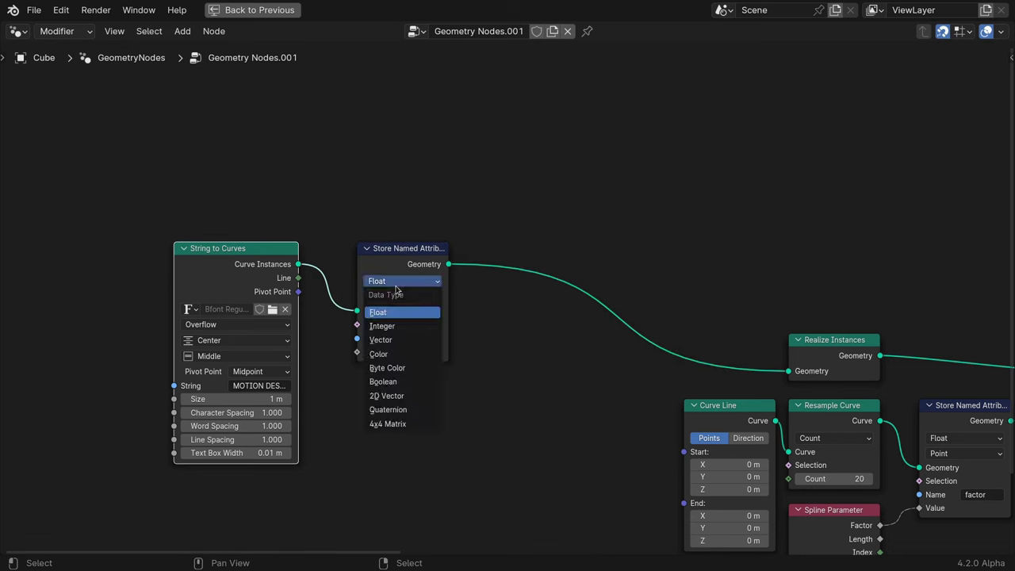
{"action": "left_click", "coordinate": [381, 339]}
{"action": "left_click_drag", "start_coordinate": [299, 292], "coordinate": [357, 352]}
{"action": "left_click", "coordinate": [416, 339]}
{"action": "type", "text": "pivot"}
{"action": "key", "text": "Return"}
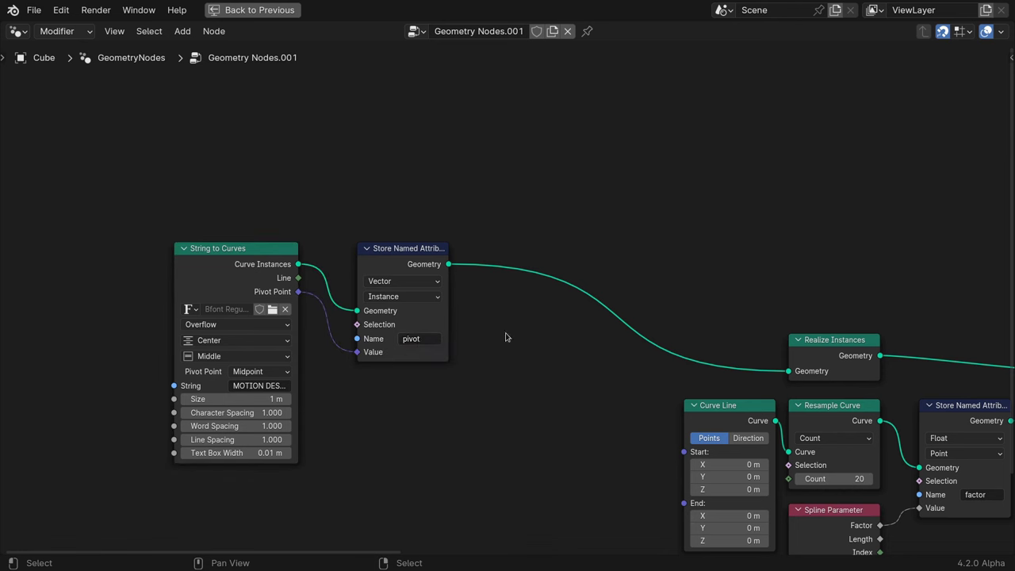
{"action": "scroll", "coordinate": [506, 337], "scroll_direction": "down", "scroll_amount": 3}
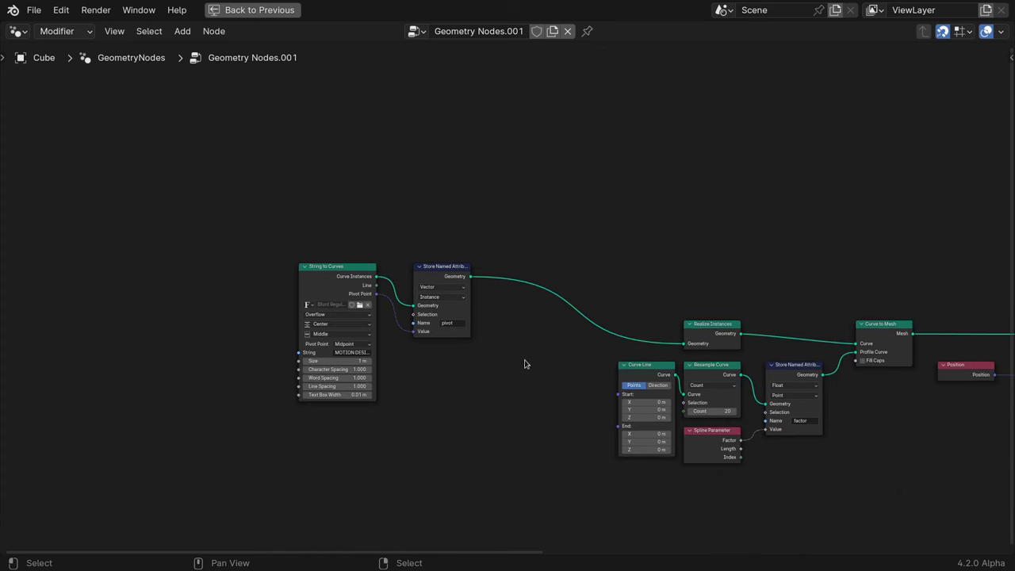
{"action": "middle_click_drag", "start_coordinate": [576, 379], "coordinate": [309, 340]}
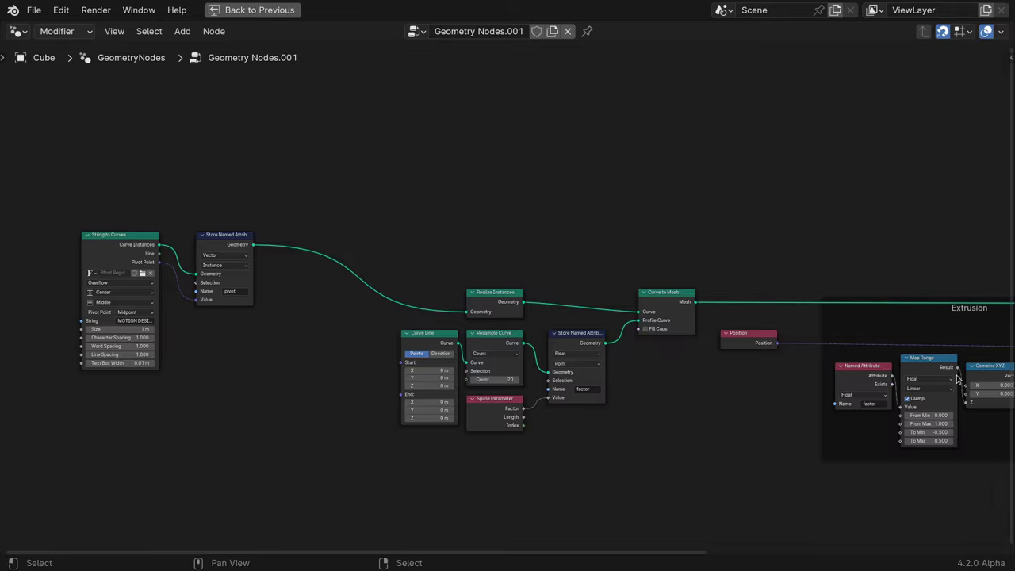
{"action": "middle_click_drag", "start_coordinate": [957, 379], "coordinate": [180, 372]}
Add a Vector Rotate node beside Set Position, delete it, then maximize the 3D viewport.
{"action": "scroll", "coordinate": [479, 429], "scroll_direction": "up", "scroll_amount": 2}
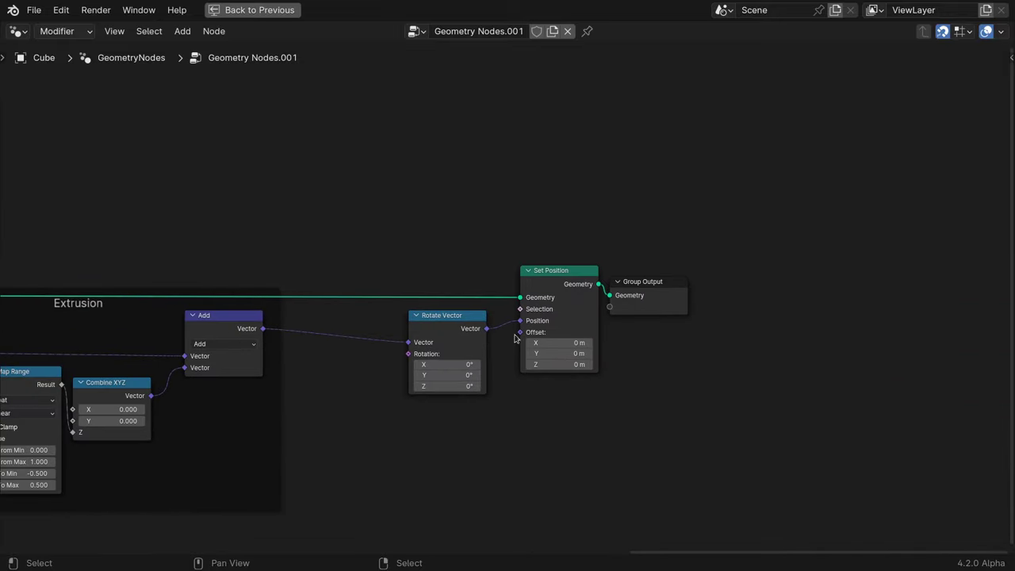
{"action": "key", "text": "ctrl+space"}
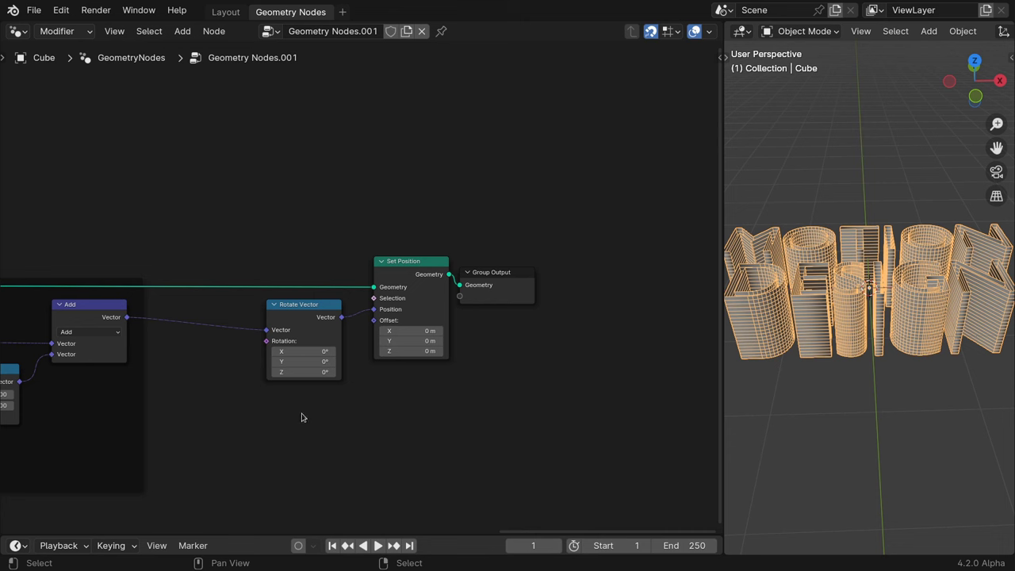
{"action": "key", "text": "shift+a"}
{"action": "type", "text": "vector"}
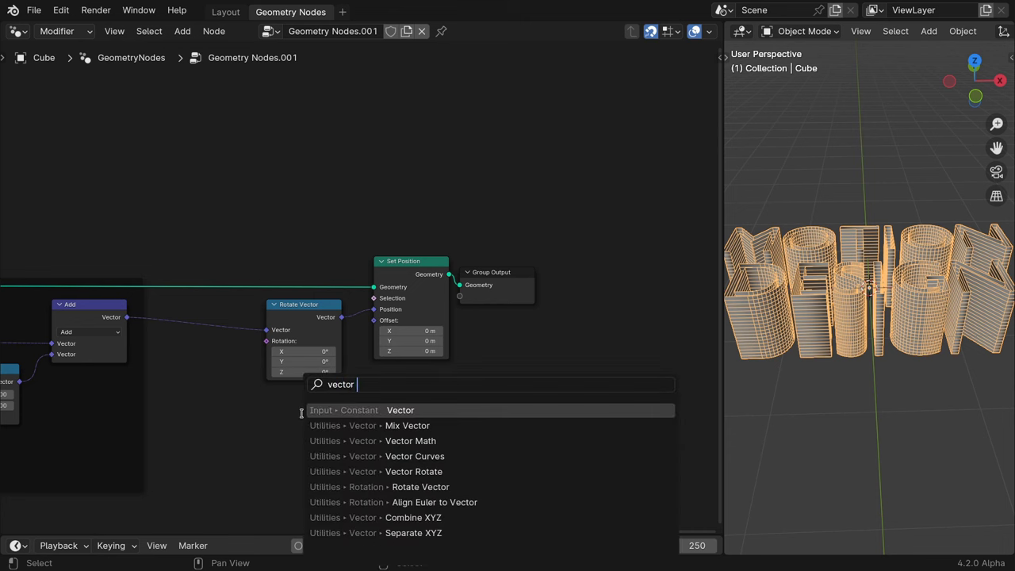
{"action": "type", "text": " rotate"}
{"action": "key", "text": "Return"}
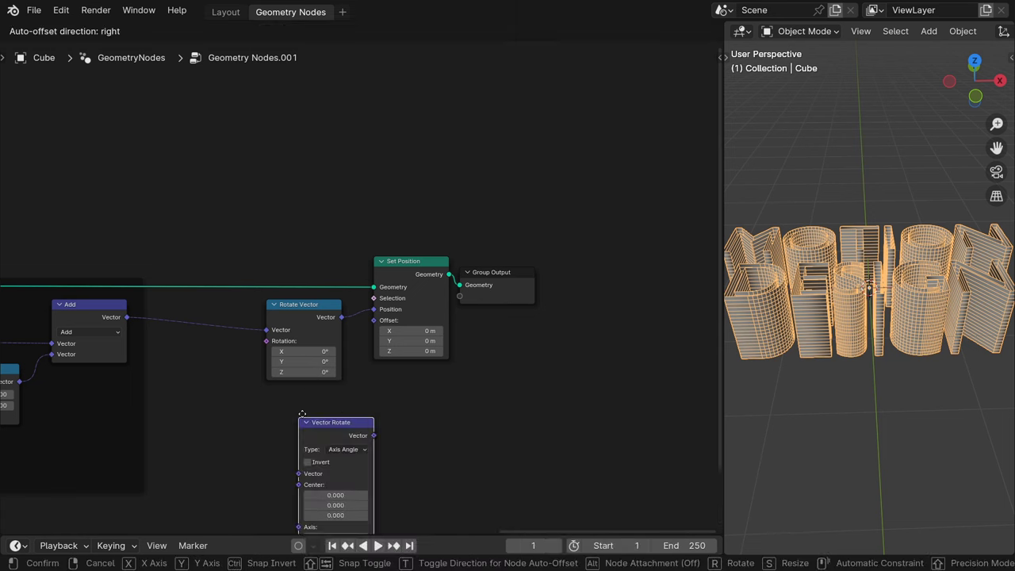
{"action": "left_click", "coordinate": [505, 334]}
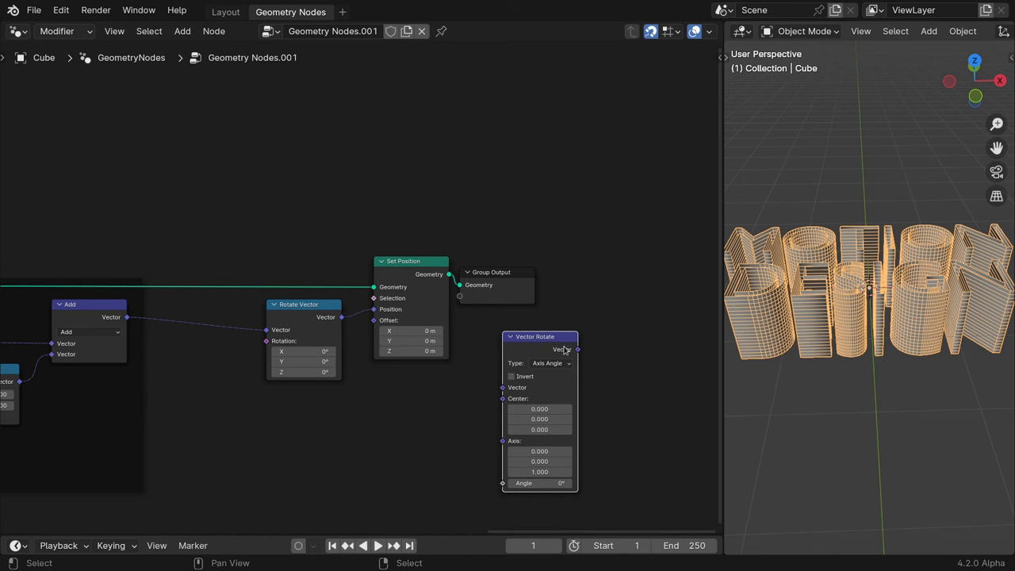
{"action": "mouse_move", "coordinate": [558, 348]}
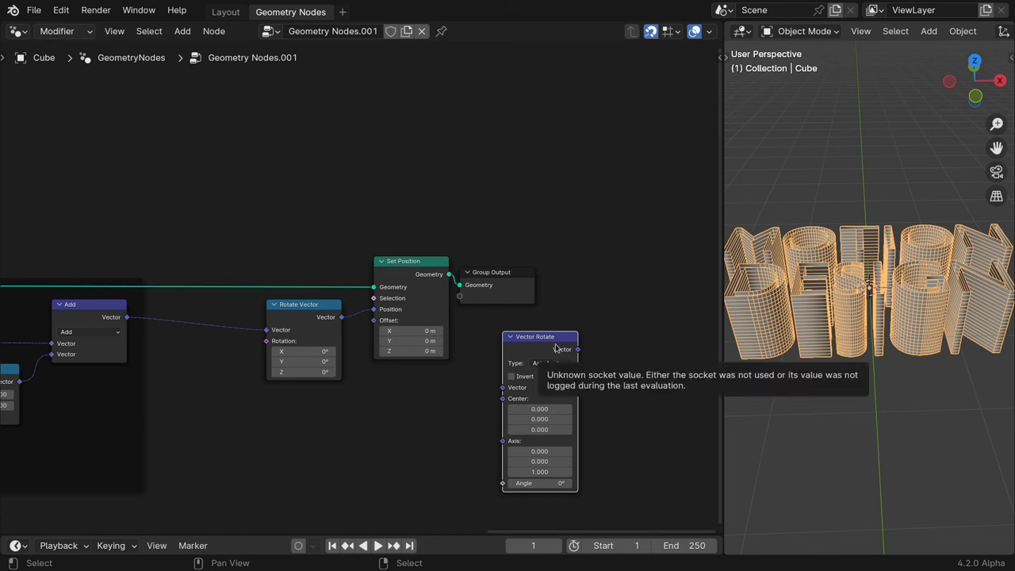
{"action": "key", "text": "x"}
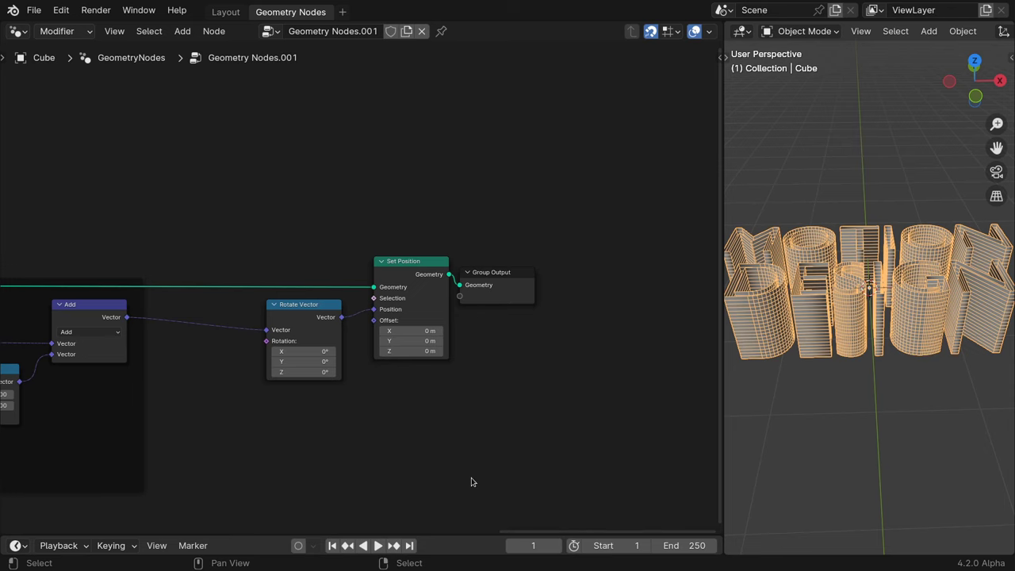
{"action": "key", "text": "ctrl+space"}
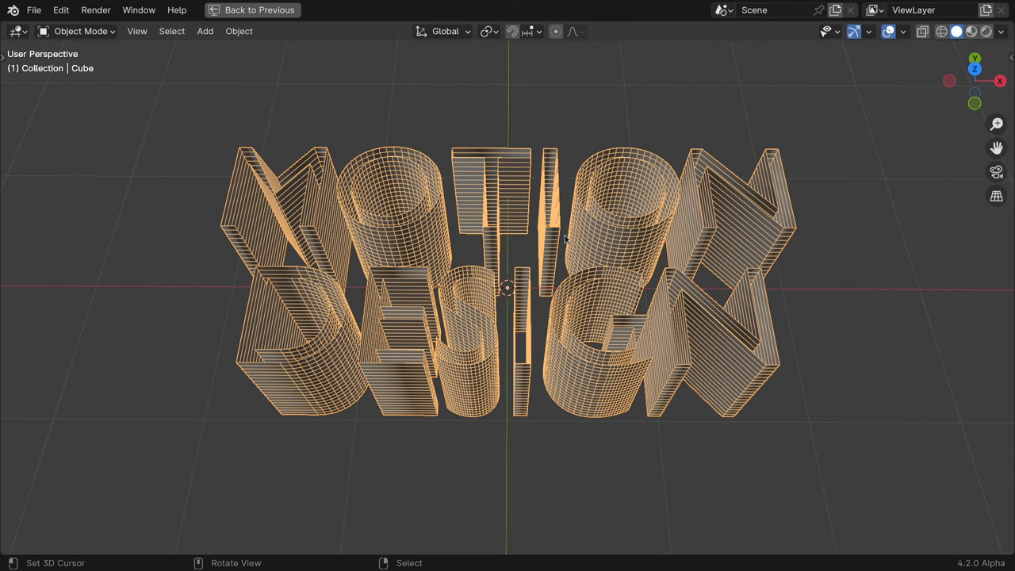
Draw five annotation strokes across the letters, including a loop around the S.
{"action": "mouse_move", "coordinate": [308, 209]}
{"action": "left_mouse_down"}
{"action": "mouse_move", "coordinate": [518, 298]}
{"action": "mouse_move", "coordinate": [458, 333]}
{"action": "left_mouse_up"}
{"action": "left_click_drag", "start_coordinate": [728, 373], "coordinate": [512, 304]}
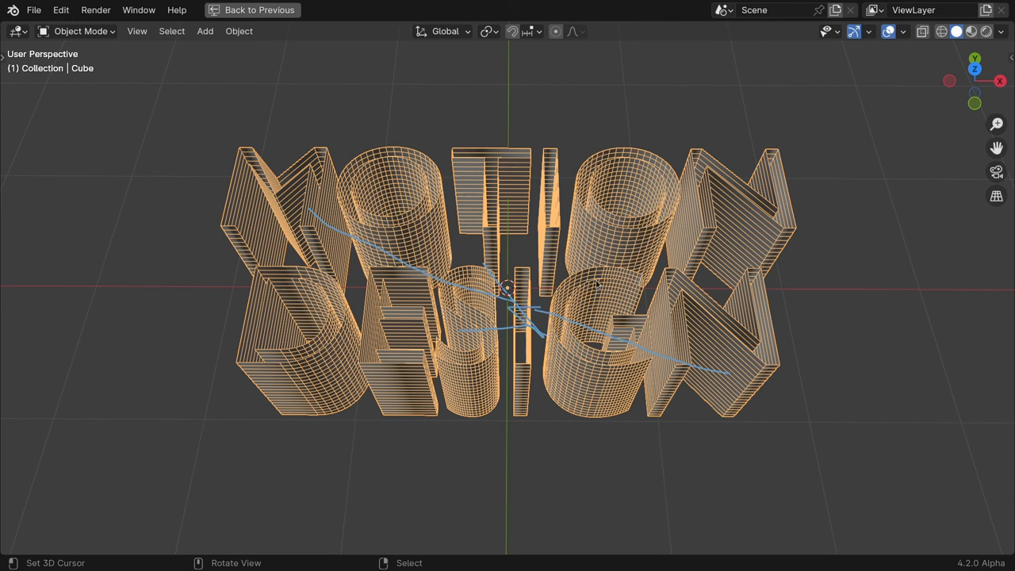
{"action": "mouse_move", "coordinate": [597, 284]}
{"action": "left_mouse_down"}
{"action": "mouse_move", "coordinate": [454, 321]}
{"action": "mouse_move", "coordinate": [520, 346]}
{"action": "mouse_move", "coordinate": [558, 337]}
{"action": "left_mouse_up"}
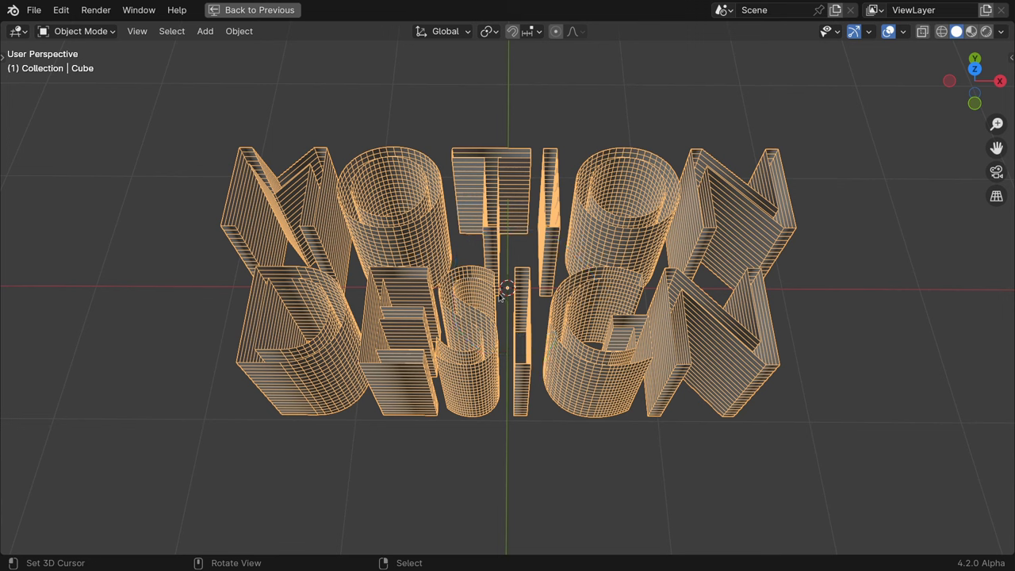
{"action": "mouse_move", "coordinate": [500, 289]}
{"action": "left_mouse_down"}
{"action": "mouse_move", "coordinate": [354, 222]}
{"action": "mouse_move", "coordinate": [404, 266]}
{"action": "left_mouse_up"}
{"action": "mouse_move", "coordinate": [530, 295]}
{"action": "left_mouse_down"}
{"action": "mouse_move", "coordinate": [700, 355]}
{"action": "mouse_move", "coordinate": [615, 373]}
{"action": "left_mouse_up"}
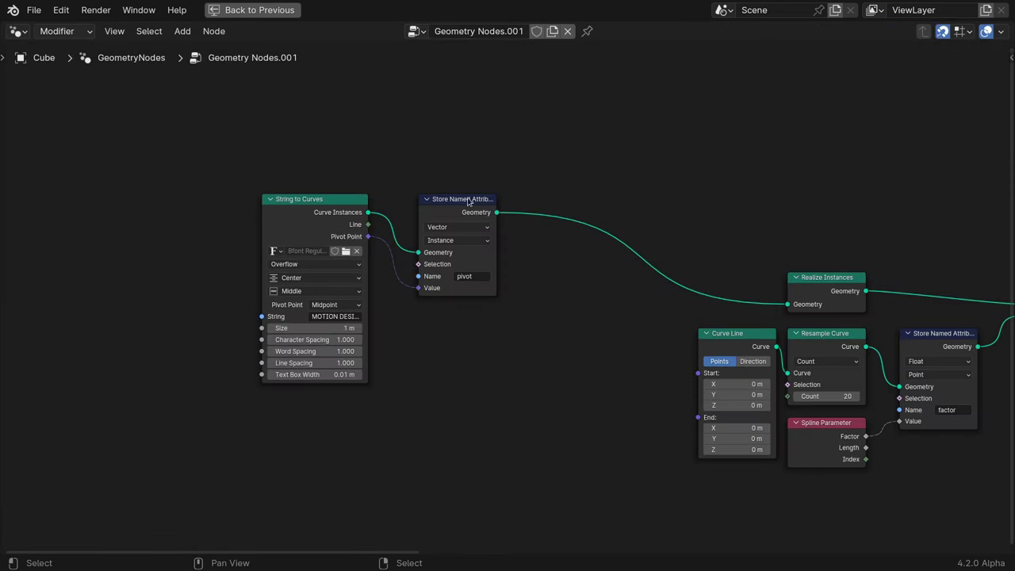
Duplicate the pivot store after itself, feed it Position, and name it 'initial positio'.
{"action": "left_click", "coordinate": [468, 202]}
{"action": "key", "text": "shift+d"}
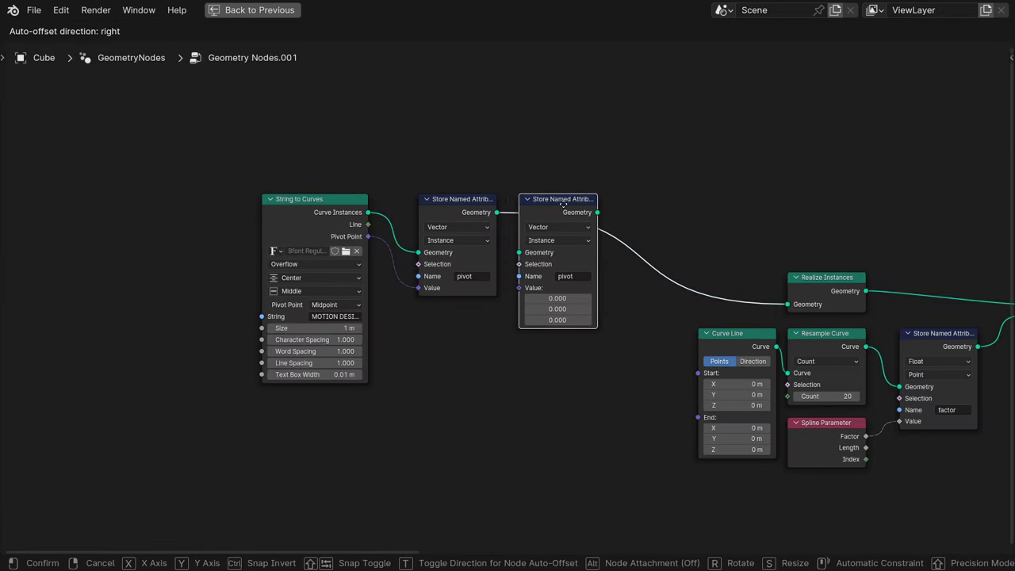
{"action": "left_click", "coordinate": [564, 207]}
{"action": "left_click_drag", "start_coordinate": [519, 288], "coordinate": [476, 315]}
{"action": "type", "text": "position"}
{"action": "key", "text": "Return"}
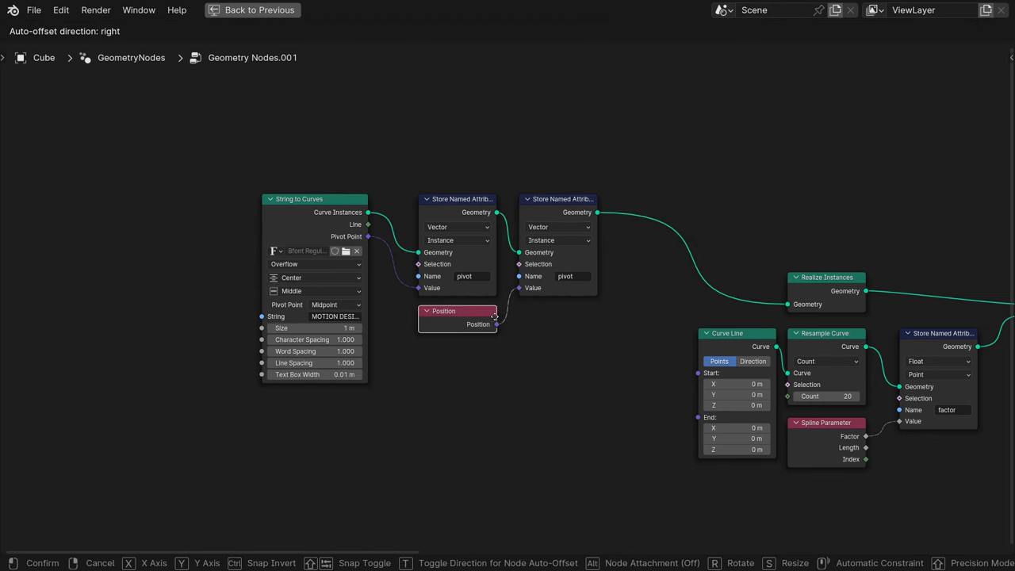
{"action": "left_click", "coordinate": [496, 317]}
{"action": "left_click", "coordinate": [566, 276]}
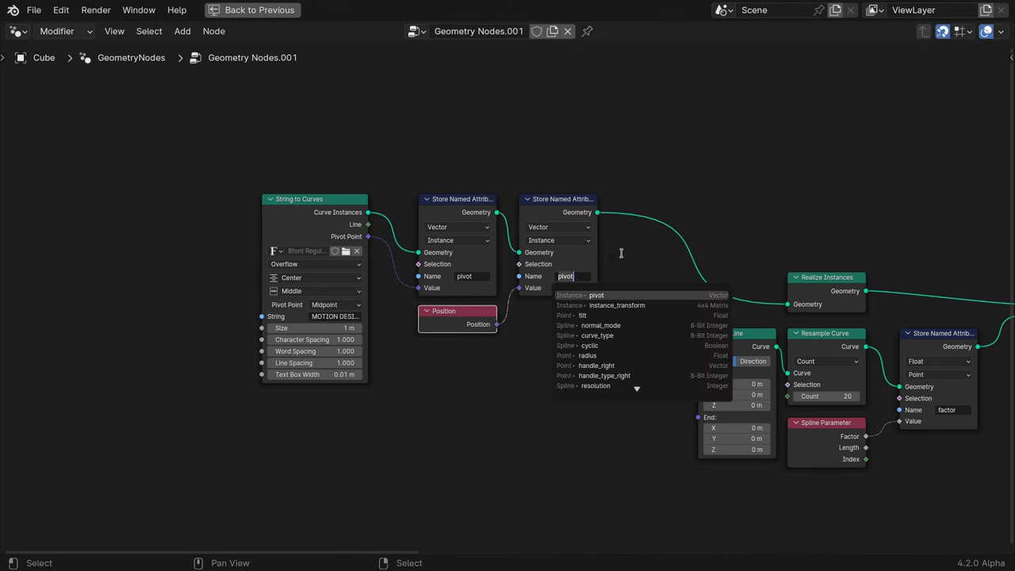
{"action": "type", "text": "initial"}
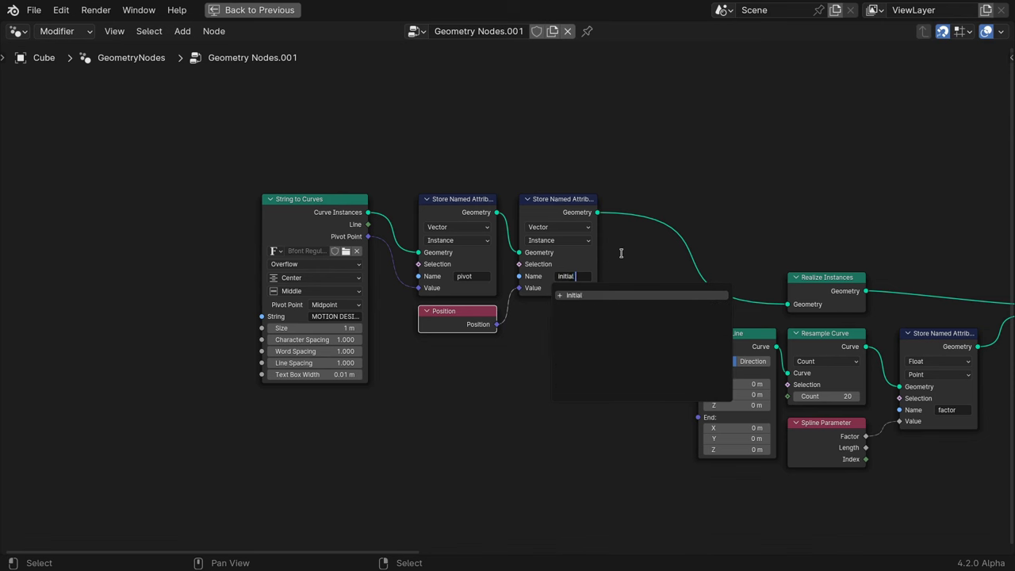
{"action": "type", "text": " position"}
{"action": "key", "text": "Return"}
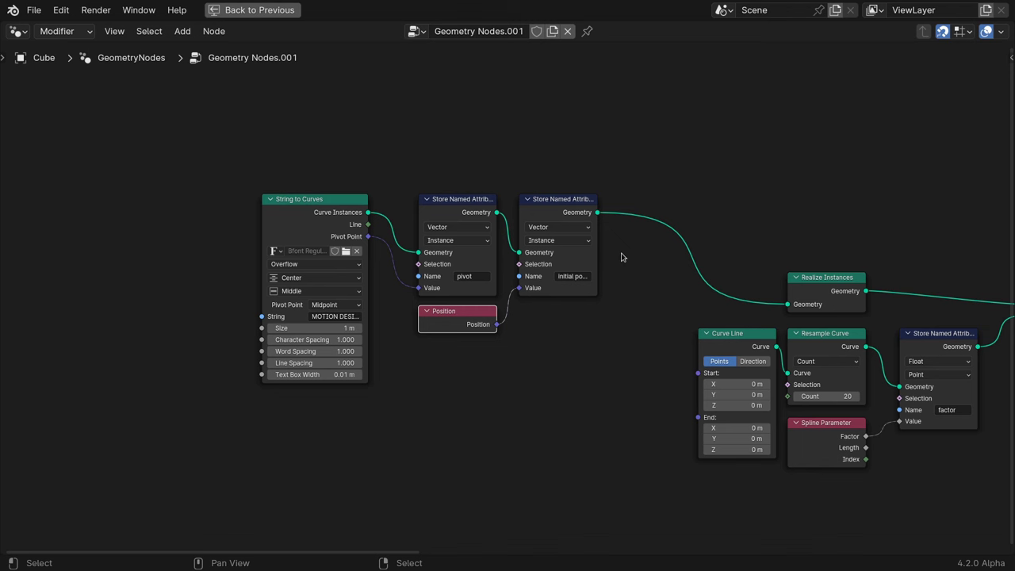
Move the four leftmost text and attribute nodes further left.
{"action": "key", "text": "b"}
{"action": "left_click_drag", "start_coordinate": [573, 370], "coordinate": [260, 181]}
{"action": "key", "text": "g"}
{"action": "key", "text": "x"}
{"action": "left_click", "coordinate": [526, 256]}
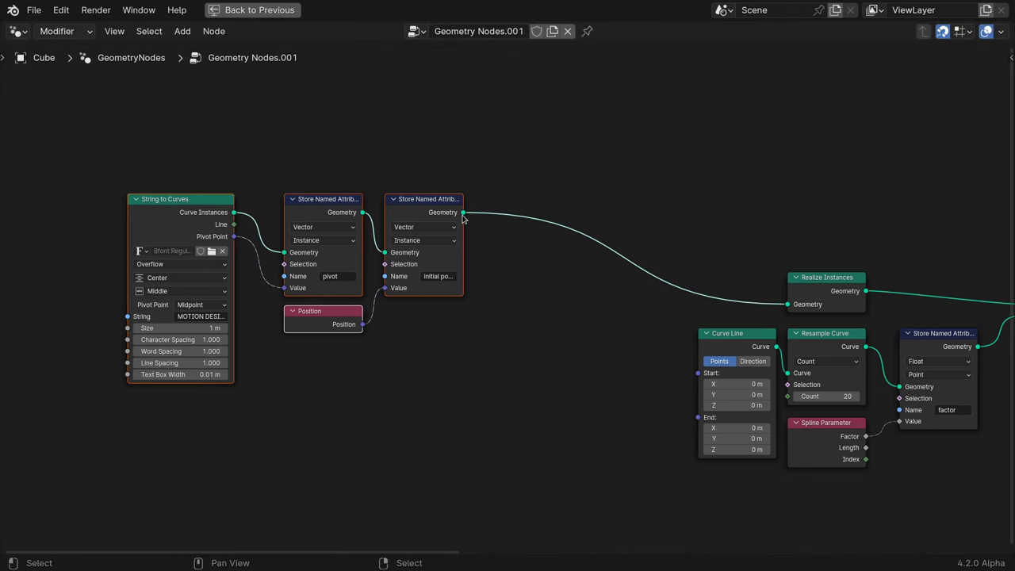
Add a Set Position node after the attribute store nodes.
{"action": "left_click_drag", "start_coordinate": [463, 214], "coordinate": [491, 203]}
{"action": "type", "text": "set po"}
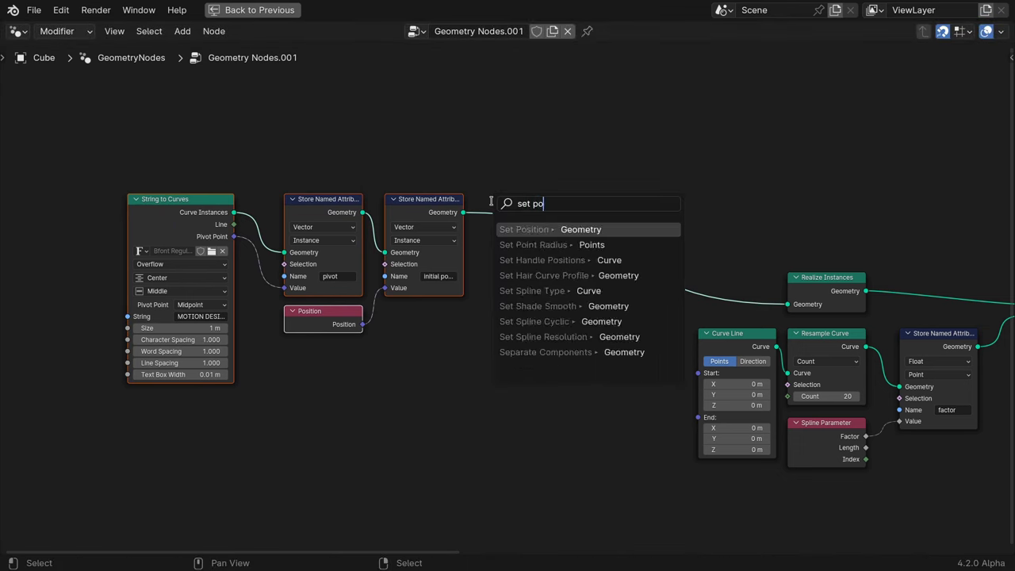
{"action": "key", "text": "Return"}
{"action": "left_click", "coordinate": [502, 252]}
Feed a Named Attribute node reading 'pivot' into the new Set Position.
{"action": "left_click_drag", "start_coordinate": [497, 250], "coordinate": [409, 355]}
{"action": "type", "text": "named"}
{"action": "key", "text": "Return"}
{"action": "left_click", "coordinate": [372, 428]}
{"action": "left_click", "coordinate": [360, 429]}
{"action": "left_click", "coordinate": [373, 453]}
Scale the pivot attribute by -1 with a Vector Math Scale node, restoring the split layout.
{"action": "left_click_drag", "start_coordinate": [386, 392], "coordinate": [407, 390]}
{"action": "type", "text": "scale"}
{"action": "key", "text": "Return"}
{"action": "left_click", "coordinate": [435, 429]}
{"action": "type", "text": "-1"}
{"action": "key", "text": "Return"}
{"action": "key", "text": "ctrl+space"}
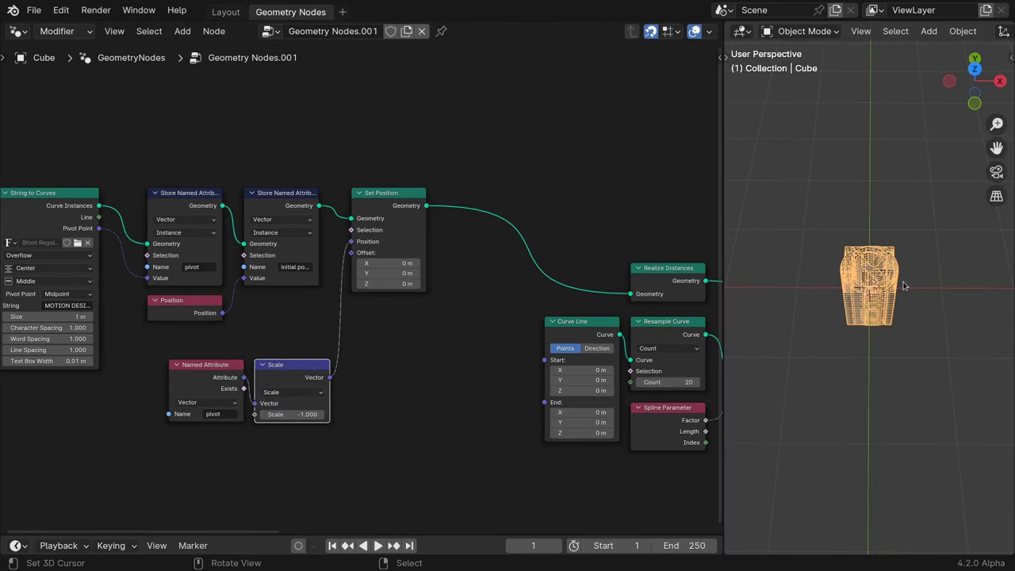
Orbit and zoom the 3D view, maximized and split, to inspect the overlapping letters.
{"action": "middle_click_drag", "start_coordinate": [898, 320], "coordinate": [860, 276]}
{"action": "scroll", "coordinate": [869, 293], "scroll_direction": "up", "scroll_amount": 3}
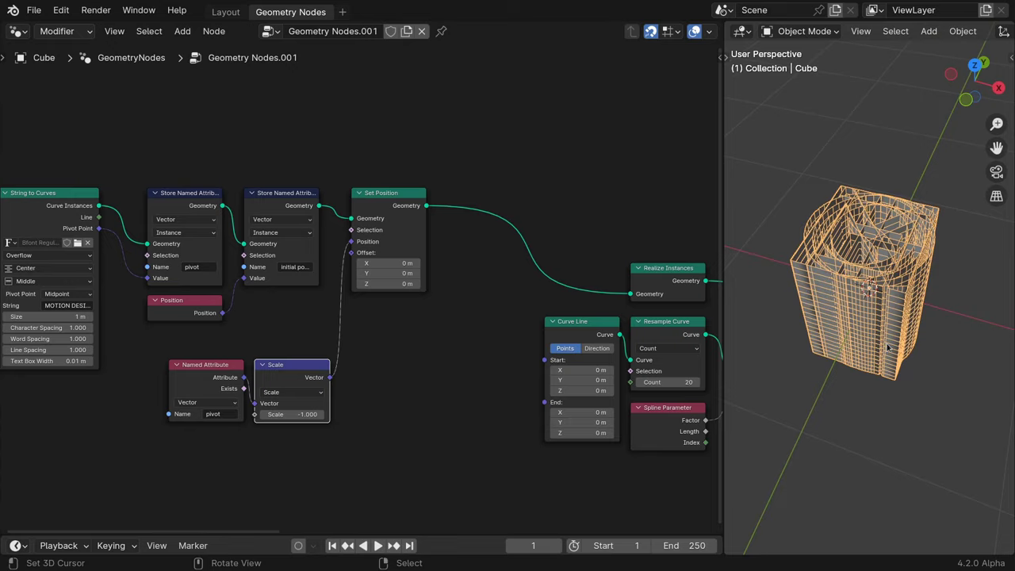
{"action": "key", "text": "ctrl+space"}
{"action": "middle_click_drag", "start_coordinate": [628, 353], "coordinate": [587, 371]}
{"action": "key", "text": "ctrl+space"}
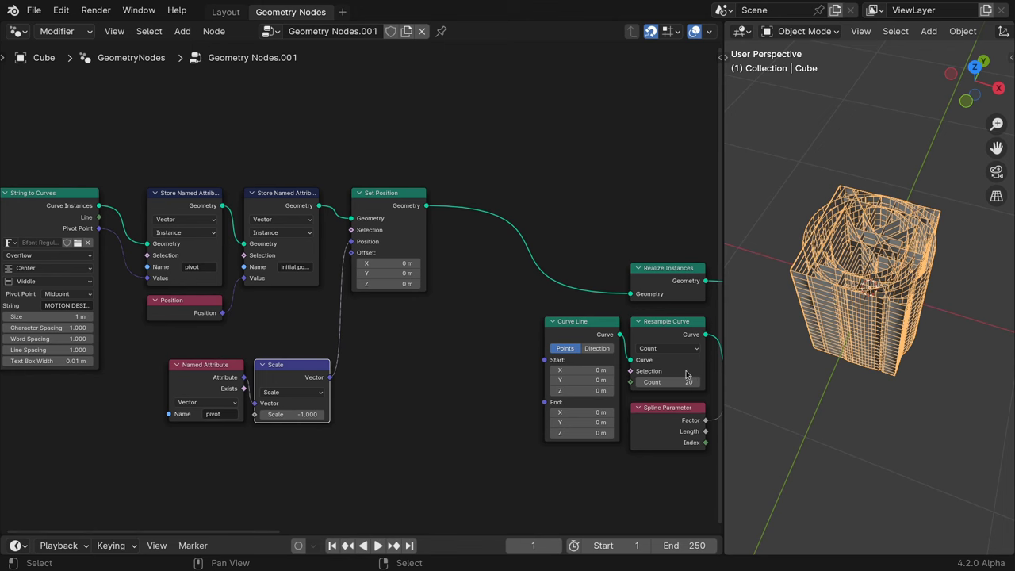
Test-rotate the geometry around Z with Rotate Vector, then reset its rotation to zero.
{"action": "middle_click_drag", "start_coordinate": [682, 369], "coordinate": [219, 319]}
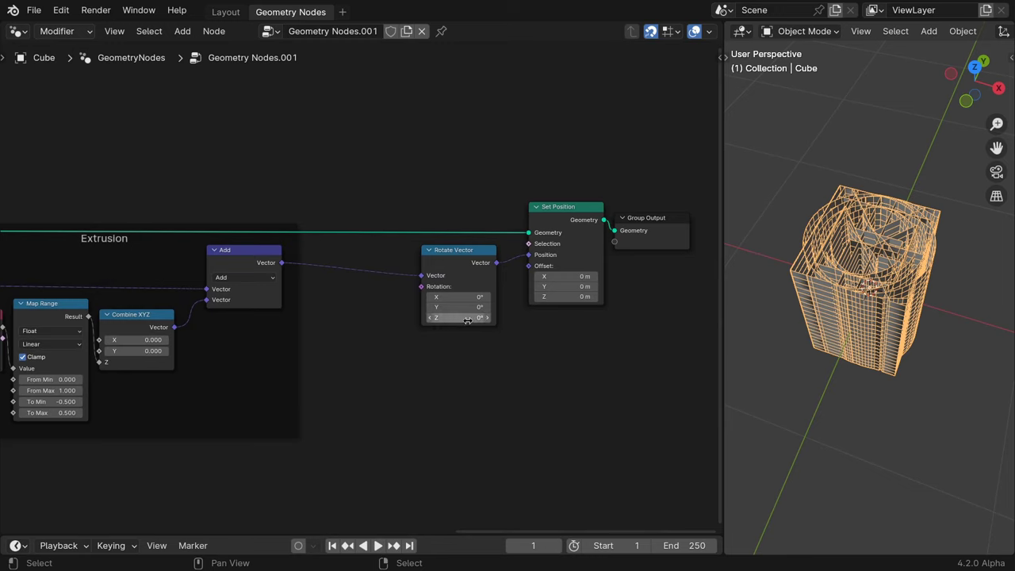
{"action": "left_click_drag", "start_coordinate": [463, 319], "coordinate": [436, 297]}
{"action": "key", "text": "BackSpace"}
{"action": "key", "text": "BackSpace"}
{"action": "key", "text": "ctrl+space"}
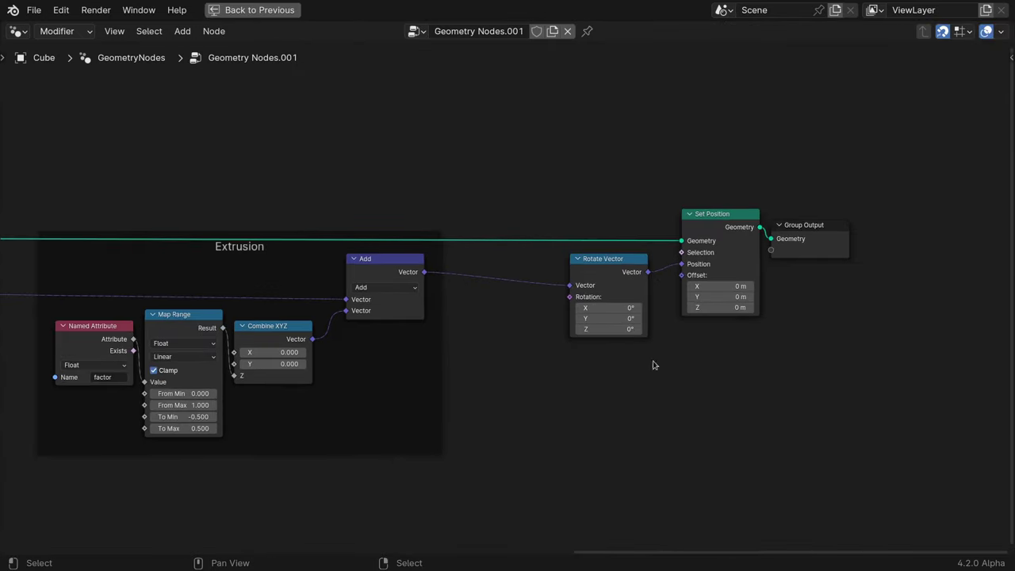
Move Set Position and Group Output further right.
{"action": "key", "text": "b"}
{"action": "left_click_drag", "start_coordinate": [799, 341], "coordinate": [693, 198]}
{"action": "key", "text": "g"}
{"action": "key", "text": "x"}
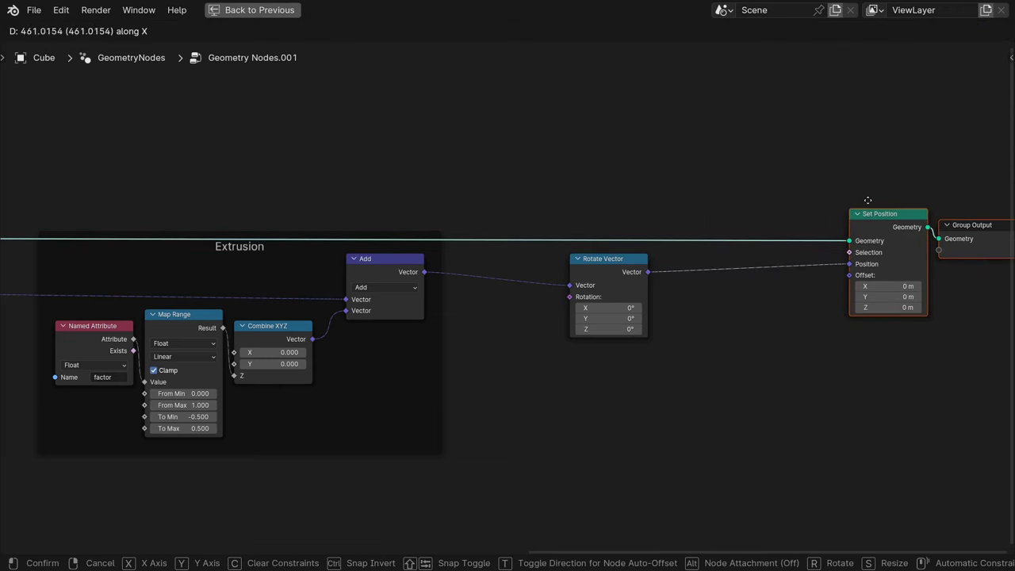
{"action": "left_click", "coordinate": [881, 203]}
{"action": "middle_click_drag", "start_coordinate": [881, 203], "coordinate": [579, 181]}
Insert a vector Add node between Rotate Vector and Set Position.
{"action": "left_click_drag", "start_coordinate": [344, 248], "coordinate": [391, 233]}
{"action": "type", "text": "add"}
{"action": "key", "text": "Return"}
{"action": "left_click", "coordinate": [493, 233]}
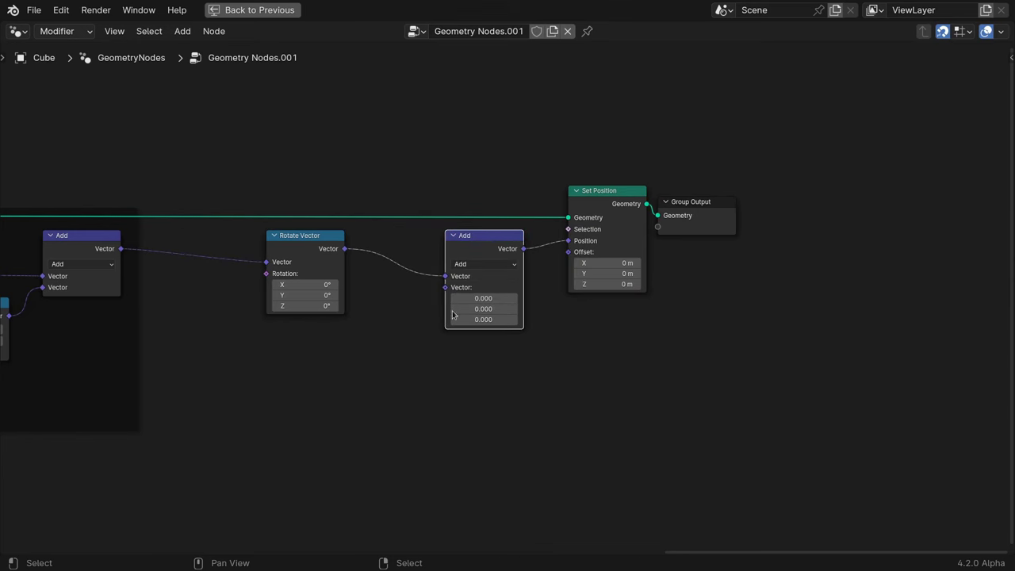
Feed a Named Attribute reading 'initial position' into the Add node's second input.
{"action": "left_click_drag", "start_coordinate": [445, 287], "coordinate": [387, 365]}
{"action": "type", "text": "na"}
{"action": "key", "text": "Return"}
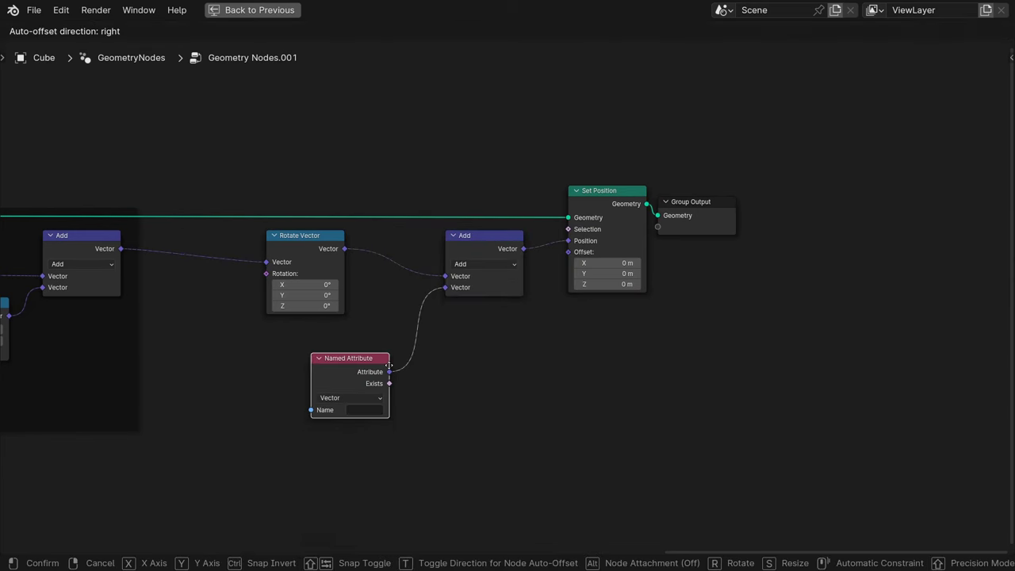
{"action": "left_click", "coordinate": [388, 365]}
{"action": "left_click", "coordinate": [377, 407]}
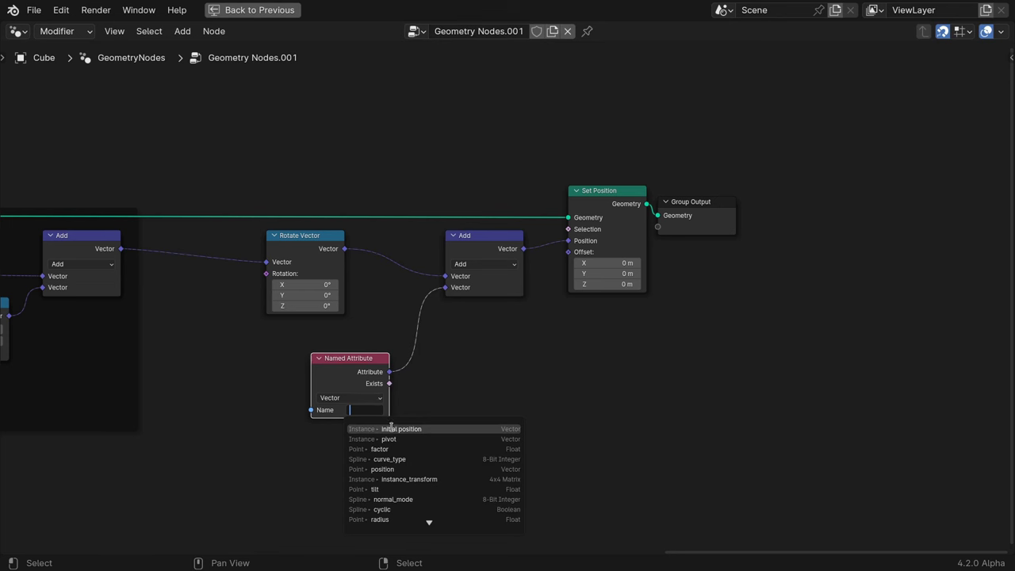
{"action": "left_click", "coordinate": [392, 429]}
Add initial position and a duplicated 'pivot' Named Attribute through another Add node.
{"action": "left_click_drag", "start_coordinate": [389, 372], "coordinate": [421, 363]}
{"action": "type", "text": "a"}
{"action": "key", "text": "Return"}
{"action": "left_click", "coordinate": [424, 357]}
{"action": "left_click", "coordinate": [360, 365]}
{"action": "key", "text": "shift+d"}
{"action": "left_click", "coordinate": [360, 444]}
{"action": "left_click_drag", "start_coordinate": [389, 450], "coordinate": [401, 400]}
{"action": "left_click", "coordinate": [369, 488]}
{"action": "left_click", "coordinate": [401, 388]}
Add a Combine XYZ node to drive Rotate Vector's rotation.
{"action": "key", "text": "shift+F5"}
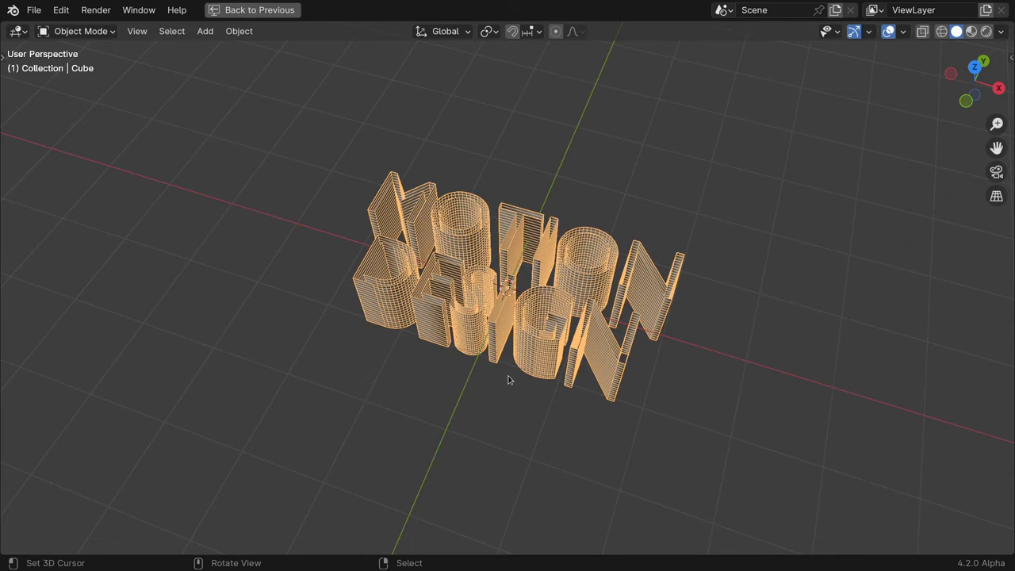
{"action": "scroll", "coordinate": [512, 380], "scroll_direction": "up", "scroll_amount": 4}
{"action": "middle_click_drag", "start_coordinate": [512, 381], "coordinate": [548, 425]}
{"action": "key", "text": "shift+F3"}
{"action": "key", "text": "ctrl+space"}
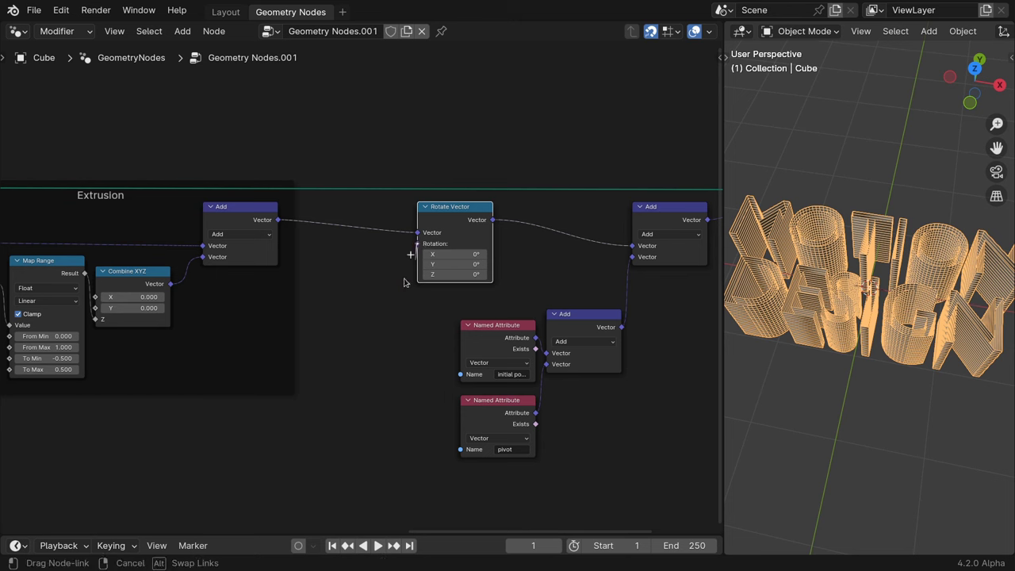
{"action": "key", "text": "shift+a"}
{"action": "type", "text": "combin"}
{"action": "key", "text": "Return"}
{"action": "left_click", "coordinate": [392, 309]}
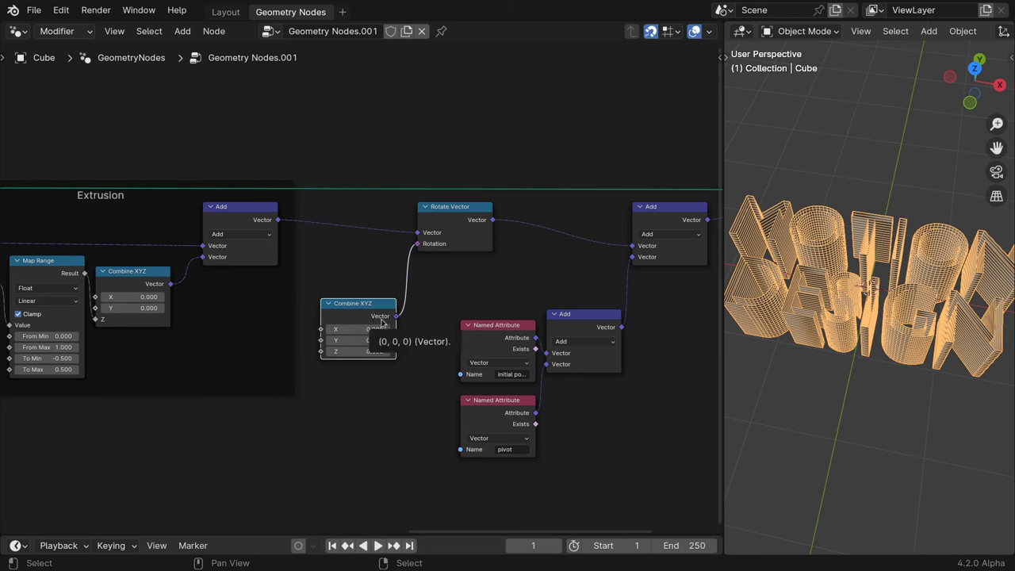
Try X 0.7 and Y and Z tilts on Combine XYZ, resetting the values to 0.
{"action": "double_click", "coordinate": [365, 328]}
{"action": "type", "text": "0.7"}
{"action": "key", "text": "Return"}
{"action": "left_click_drag", "start_coordinate": [366, 328], "coordinate": [444, 339]}
{"action": "key", "text": "BackSpace"}
{"action": "left_click_drag", "start_coordinate": [367, 351], "coordinate": [428, 350]}
Reset the Z rotation to zero and slide the six rightmost nodes further right.
{"action": "key", "text": "BackSpace"}
{"action": "key", "text": "ctrl+space"}
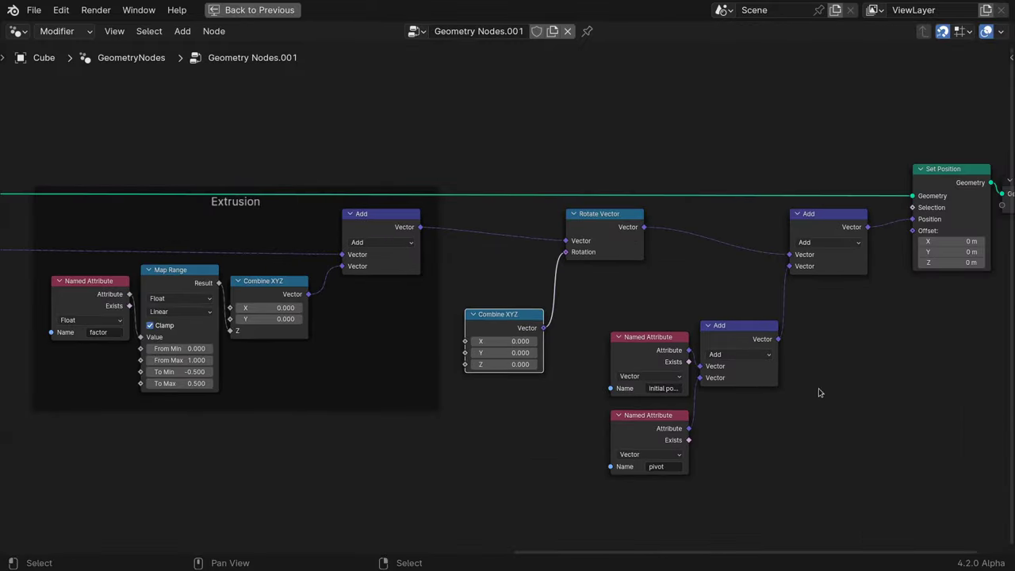
{"action": "middle_click_drag", "start_coordinate": [845, 389], "coordinate": [470, 399]}
{"action": "left_click_drag", "start_coordinate": [646, 494], "coordinate": [211, 175]}
{"action": "key", "text": "g"}
{"action": "key", "text": "x"}
{"action": "left_click", "coordinate": [467, 190]}
Label the Rotate Vector node 'Rotate'.
{"action": "left_click_drag", "start_coordinate": [243, 409], "coordinate": [119, 211]}
{"action": "key", "text": "F2"}
{"action": "type", "text": "Rotate"}
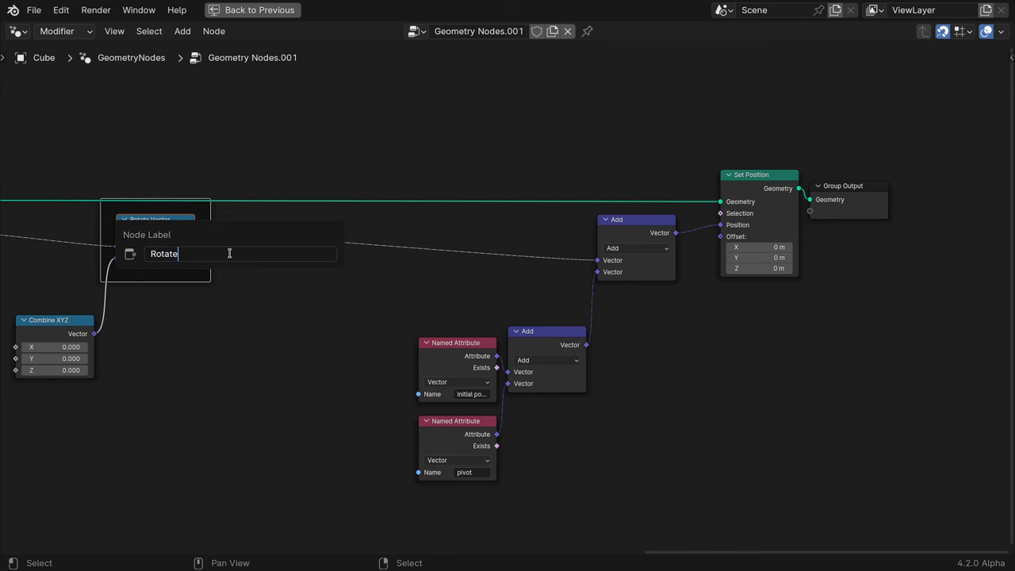
{"action": "key", "text": "Return"}
Wrap the four position-restoring nodes in a frame labelled 'Restore Position'.
{"action": "left_click_drag", "start_coordinate": [405, 217], "coordinate": [652, 488]}
{"action": "key", "text": "ctrl+j"}
{"action": "key", "text": "F2"}
{"action": "type", "text": "Restore Position"}
{"action": "key", "text": "Return"}
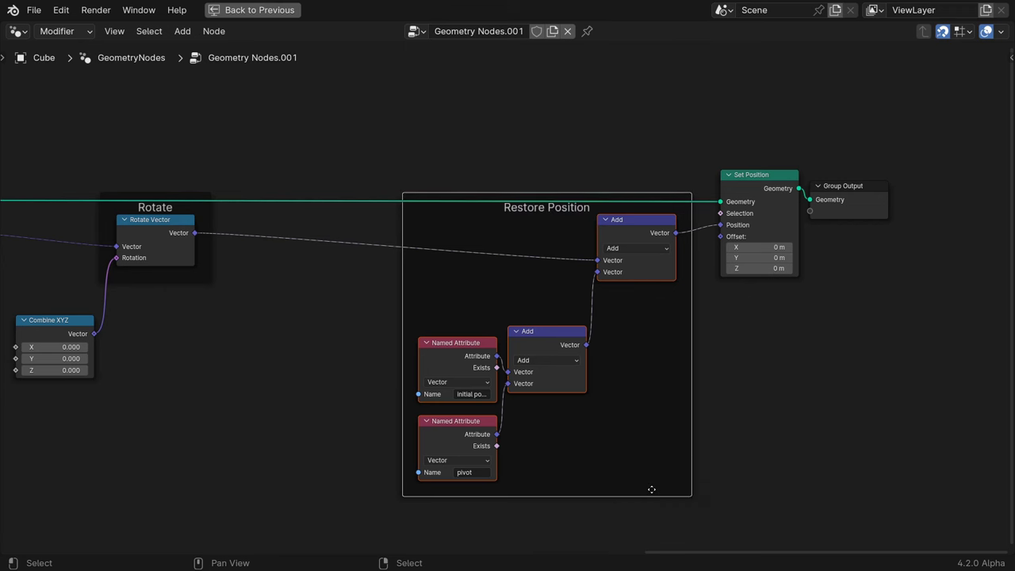
{"action": "key", "text": "ctrl+space"}
{"action": "scroll", "coordinate": [327, 339], "scroll_direction": "down", "scroll_amount": 3}
{"action": "scroll", "coordinate": [327, 339], "scroll_direction": "down", "scroll_amount": 1}
{"action": "middle_click_drag", "start_coordinate": [169, 356], "coordinate": [373, 366]}
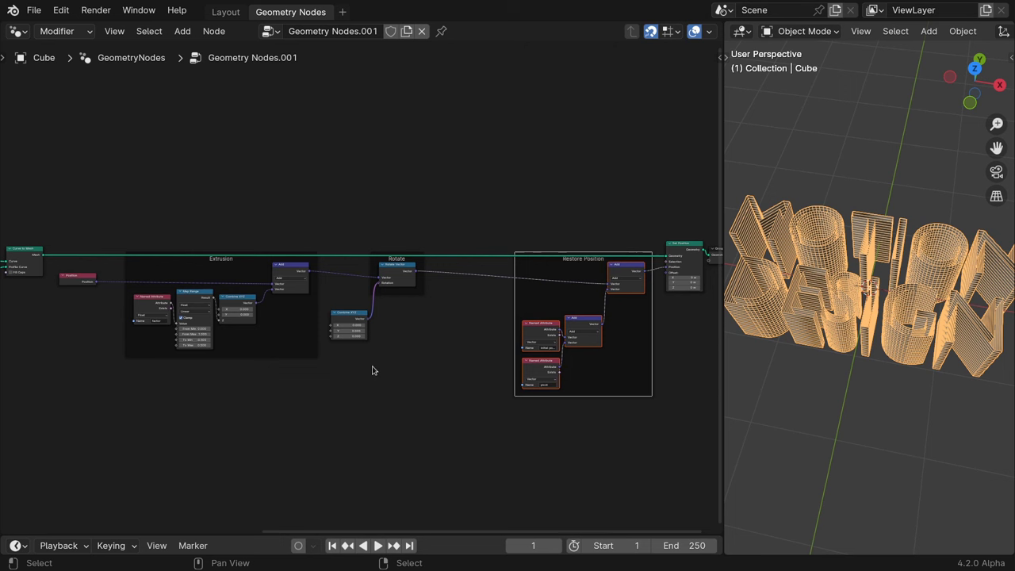
Shift the Extrusion, Rotate and Restore Position frames right to make room after Position.
{"action": "left_click", "coordinate": [173, 217]}
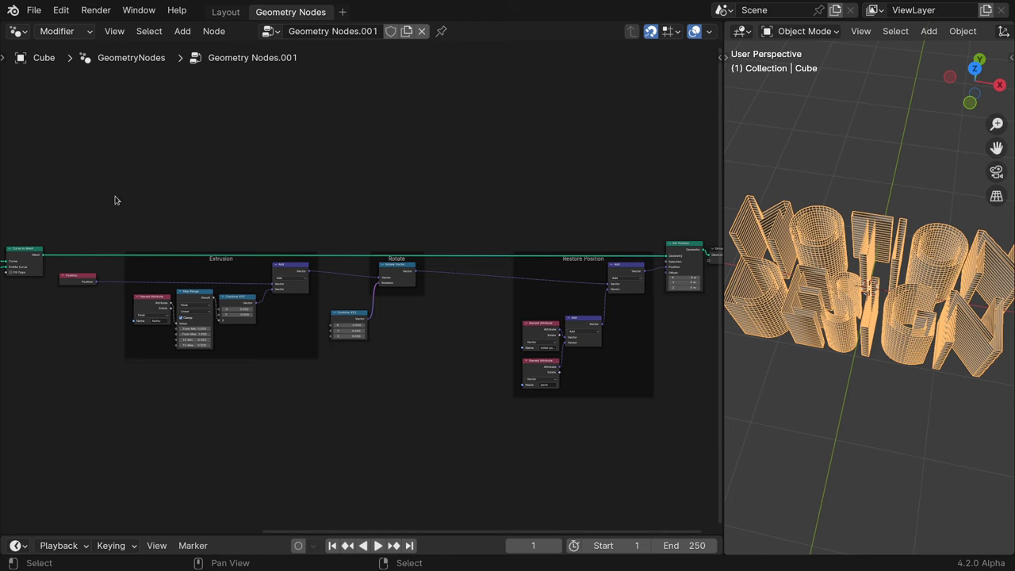
{"action": "left_click_drag", "start_coordinate": [130, 221], "coordinate": [611, 355]}
{"action": "key", "text": "ctrl+space"}
{"action": "key", "text": "g"}
{"action": "key", "text": "x"}
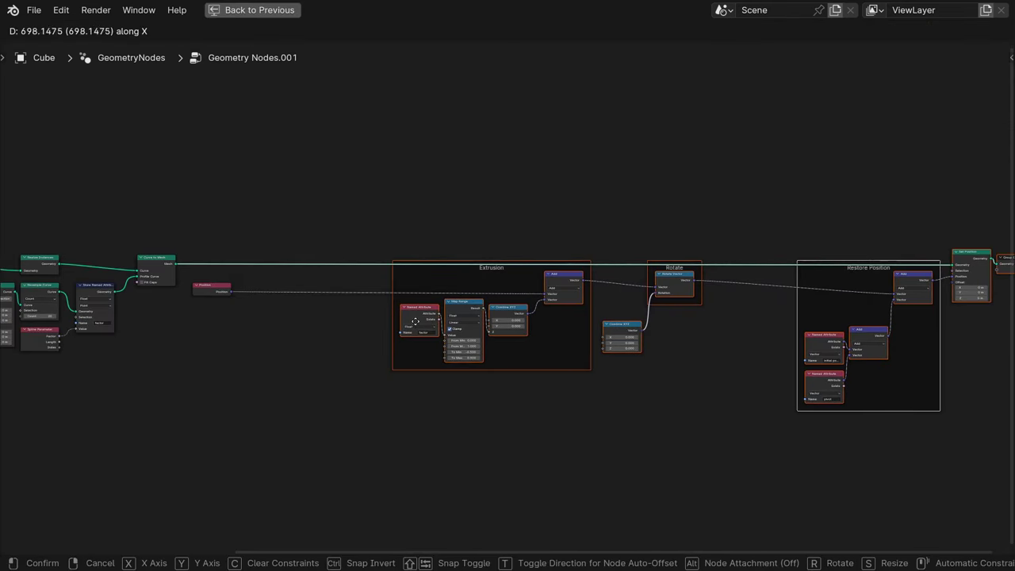
{"action": "left_click", "coordinate": [420, 321]}
{"action": "scroll", "coordinate": [433, 325], "scroll_direction": "up", "scroll_amount": 4}
{"action": "middle_click_drag", "start_coordinate": [193, 346], "coordinate": [401, 342]}
{"action": "scroll", "coordinate": [400, 342], "scroll_direction": "up", "scroll_amount": 1}
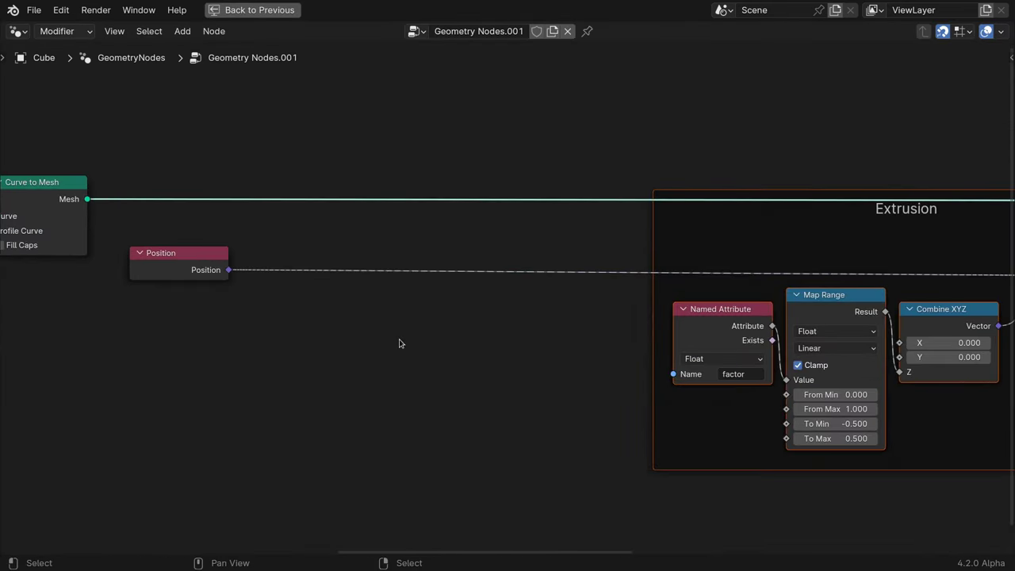
{"action": "left_click", "coordinate": [400, 343]}
Add a vector Scale node after Position and try out different scale factors.
{"action": "left_click_drag", "start_coordinate": [229, 269], "coordinate": [444, 247]}
{"action": "type", "text": "scale"}
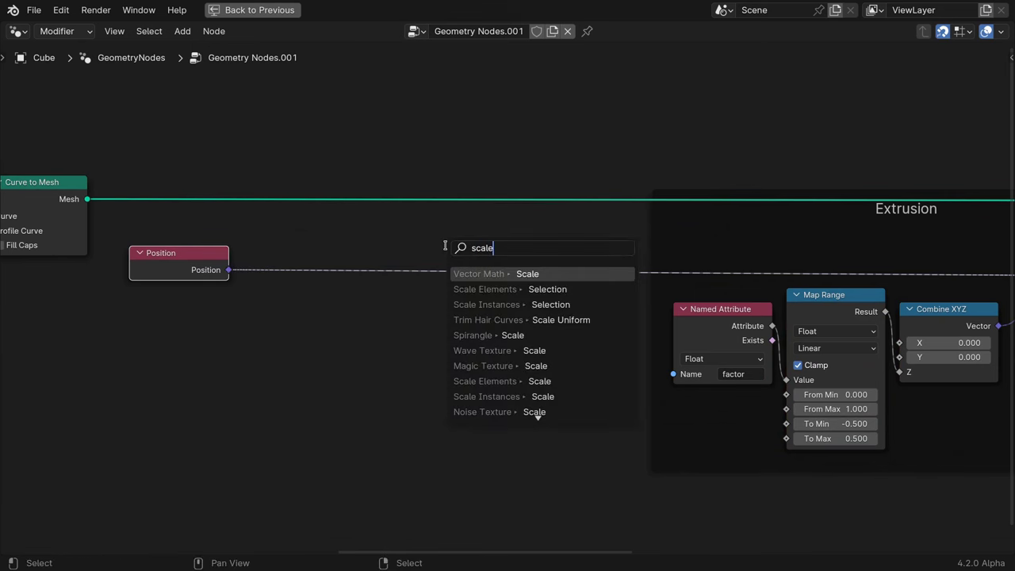
{"action": "key", "text": "Return"}
{"action": "left_click", "coordinate": [434, 254]}
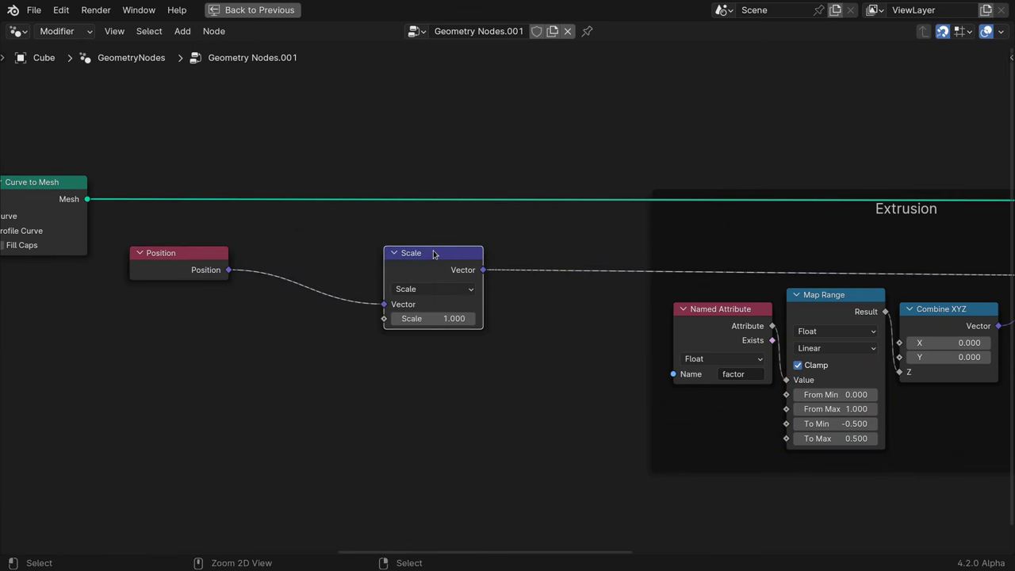
{"action": "key", "text": "ctrl+space"}
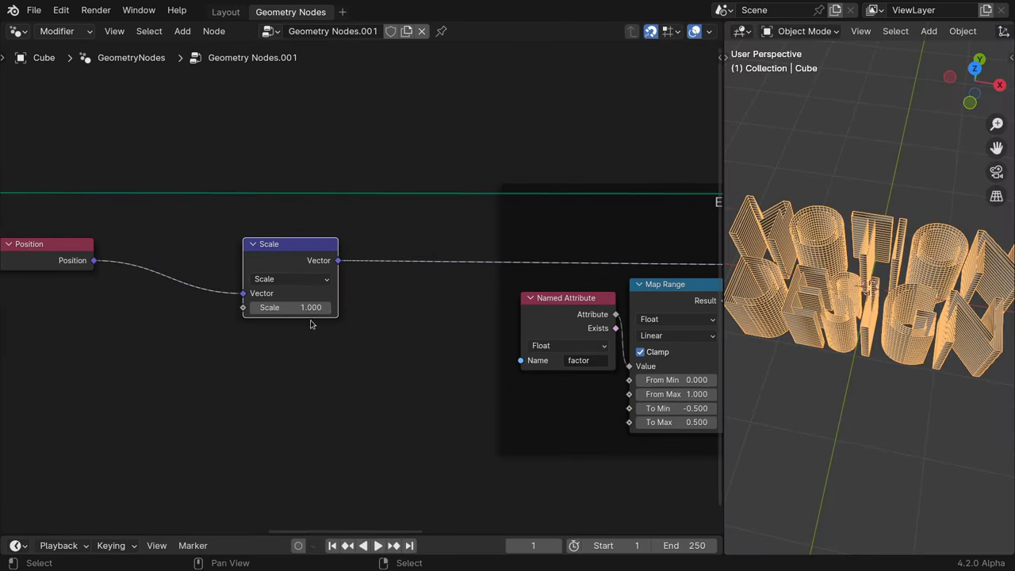
{"action": "mouse_move", "coordinate": [305, 310]}
{"action": "left_mouse_down"}
{"action": "mouse_move", "coordinate": [233, 309]}
{"action": "mouse_move", "coordinate": [330, 309]}
{"action": "mouse_move", "coordinate": [235, 309]}
{"action": "mouse_move", "coordinate": [317, 309]}
{"action": "mouse_move", "coordinate": [237, 310]}
{"action": "mouse_move", "coordinate": [306, 309]}
{"action": "left_mouse_up"}
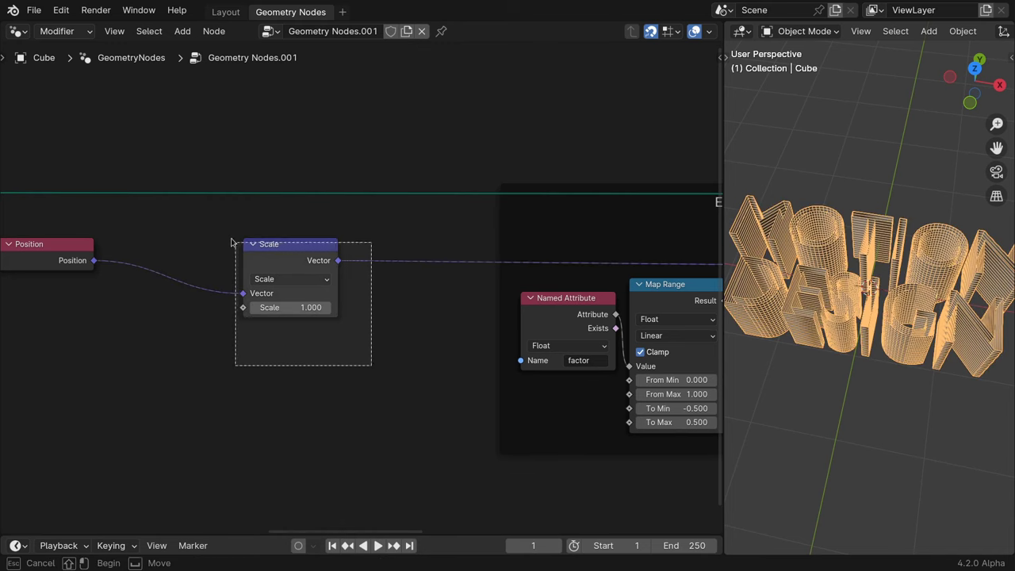
Wrap the Scale node in a frame labelled 'Scale'.
{"action": "key", "text": "ctrl+j"}
{"action": "key", "text": "F2"}
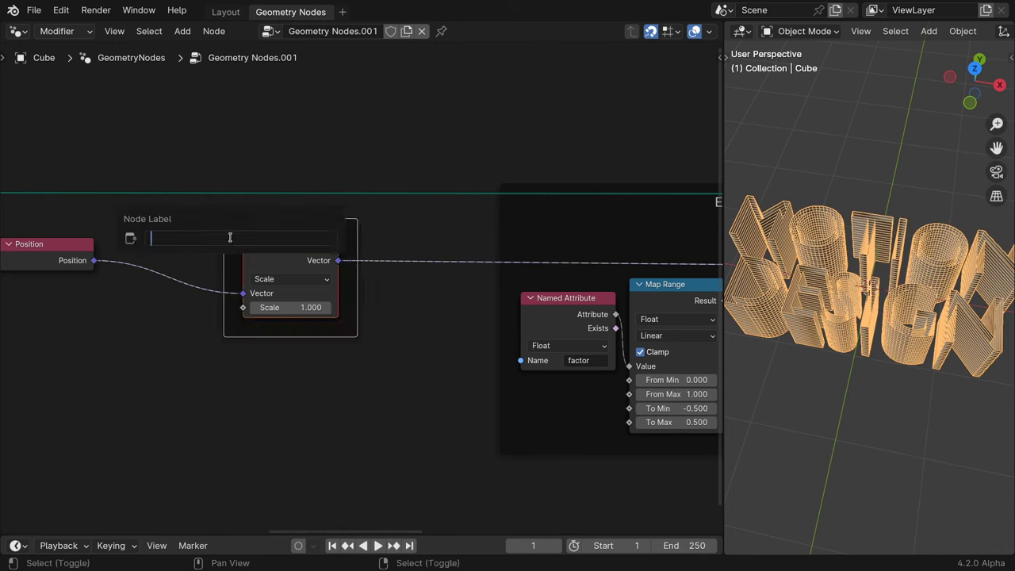
{"action": "type", "text": "Scale"}
{"action": "key", "text": "Return"}
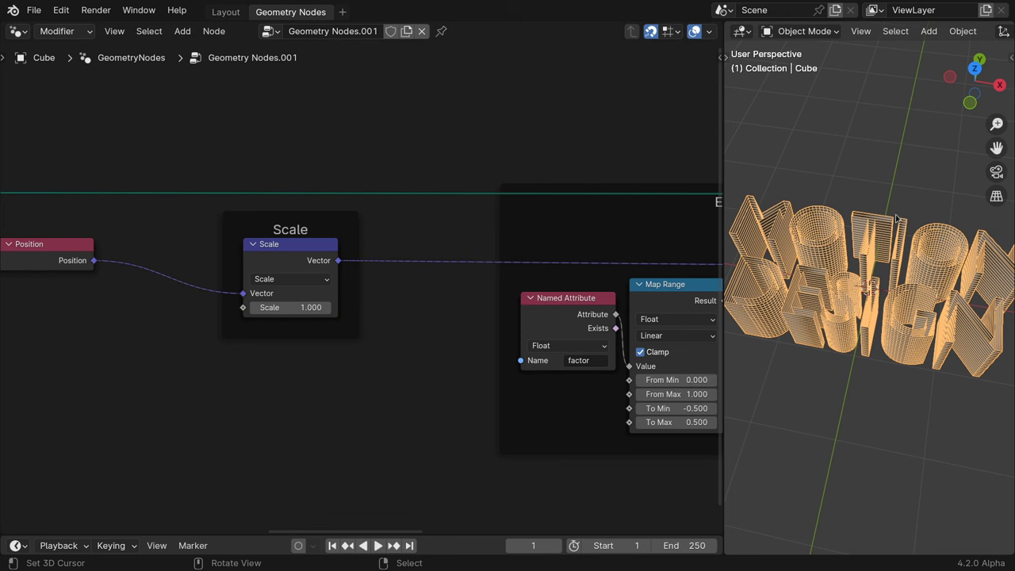
Add a vector Add node after Rotate Vector and test shifting the text along Y.
{"action": "scroll", "coordinate": [642, 312], "scroll_direction": "right", "scroll_amount": 15, "text": "ctrl"}
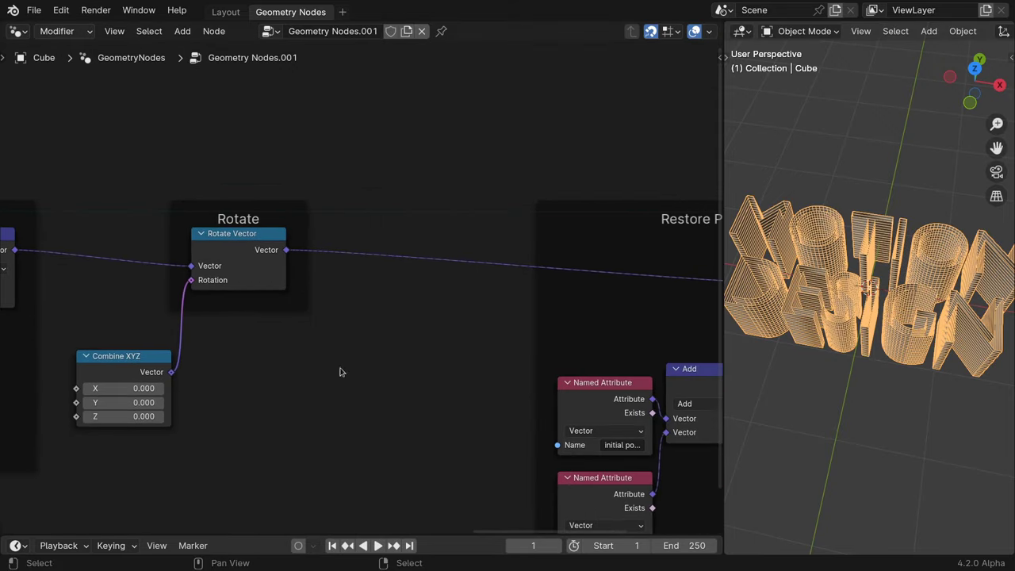
{"action": "left_click_drag", "start_coordinate": [287, 249], "coordinate": [386, 241]}
{"action": "type", "text": "add"}
{"action": "key", "text": "Return"}
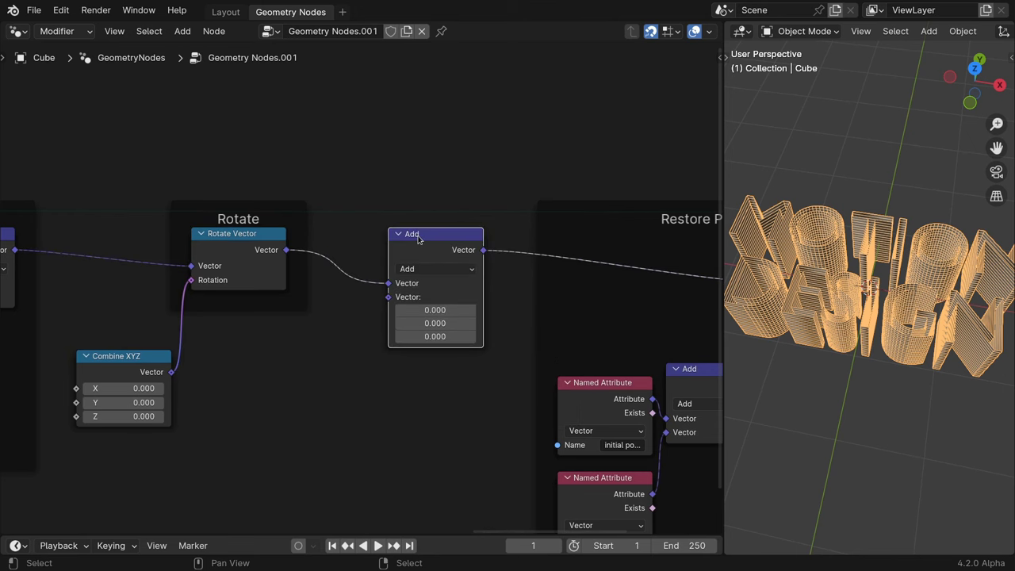
{"action": "mouse_move", "coordinate": [434, 323]}
{"action": "left_mouse_down"}
{"action": "mouse_move", "coordinate": [470, 323]}
{"action": "mouse_move", "coordinate": [325, 322]}
{"action": "mouse_move", "coordinate": [453, 322]}
{"action": "mouse_move", "coordinate": [442, 322]}
{"action": "left_mouse_up"}
Wrap the Add node in a frame labelled 'Movement'.
{"action": "key", "text": "ctrl+j"}
{"action": "key", "text": "F2"}
{"action": "type", "text": "Moveme"}
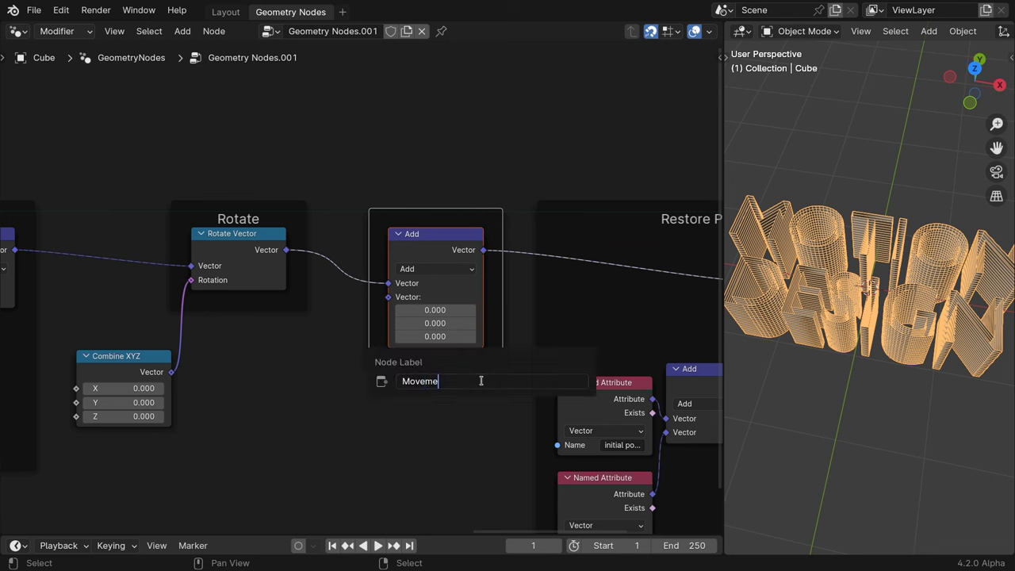
{"action": "type", "text": "nt"}
{"action": "key", "text": "Return"}
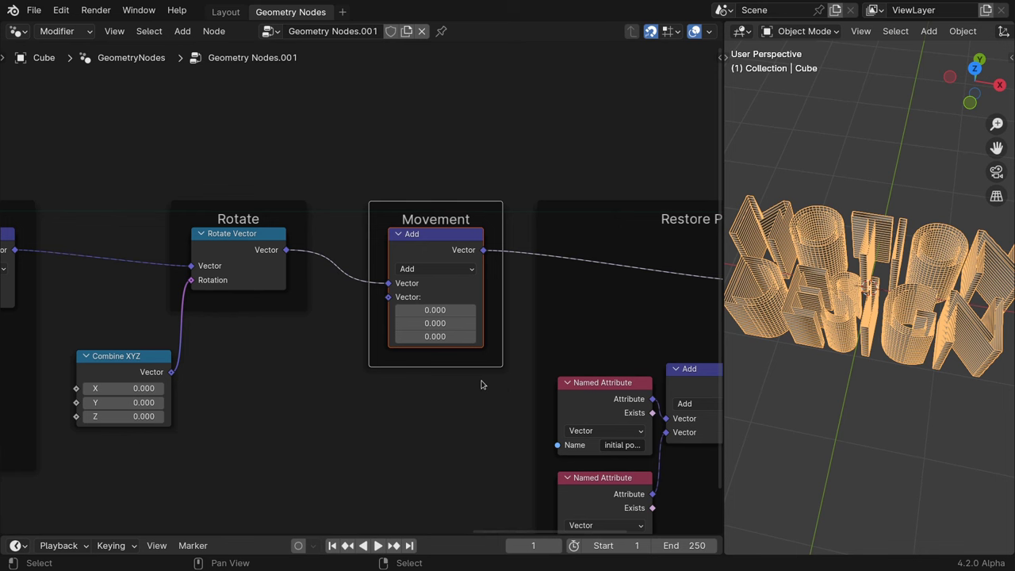
Trial a Z rotation and a downward move, undoing both, then drop Scale to 0.760.
{"action": "scroll", "coordinate": [286, 386], "scroll_direction": "down", "scroll_amount": 1}
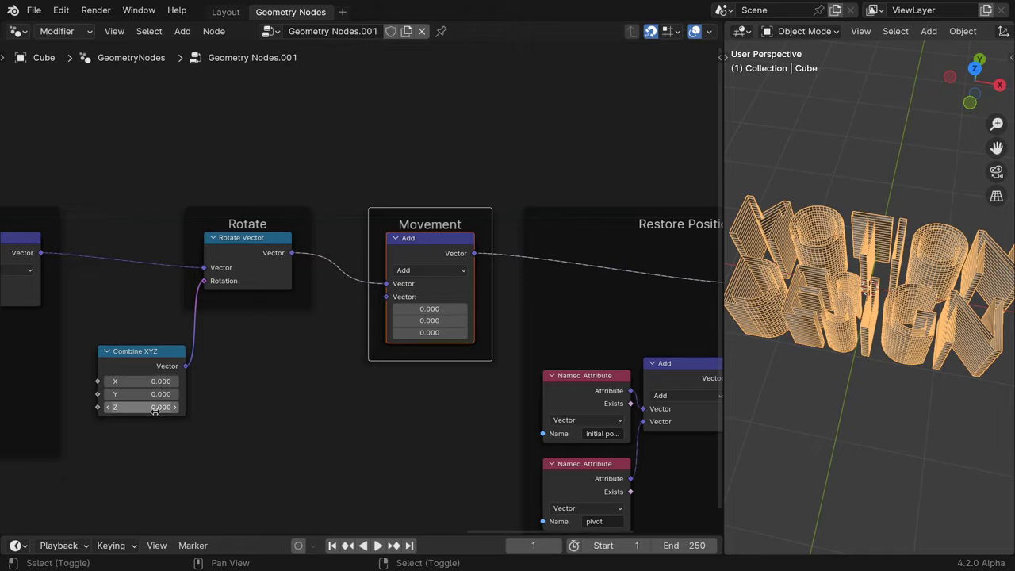
{"action": "left_click_drag", "start_coordinate": [159, 407], "coordinate": [99, 407]}
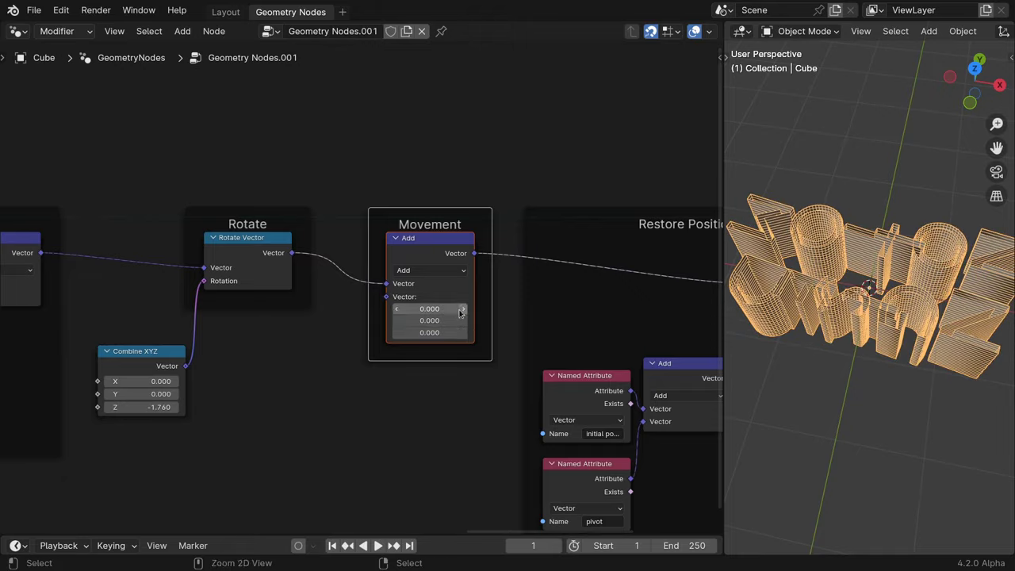
{"action": "key", "text": "ctrl+z"}
{"action": "left_click_drag", "start_coordinate": [432, 320], "coordinate": [381, 320]}
{"action": "key", "text": "ctrl+z"}
{"action": "middle_click_drag", "start_coordinate": [72, 423], "coordinate": [254, 373]}
{"action": "left_click_drag", "start_coordinate": [325, 274], "coordinate": [273, 274], "text": "shift"}
Restore Scale to 1.000 and branch an N-gon Fill Curve node off Set Position.
{"action": "key", "text": "ctrl+z"}
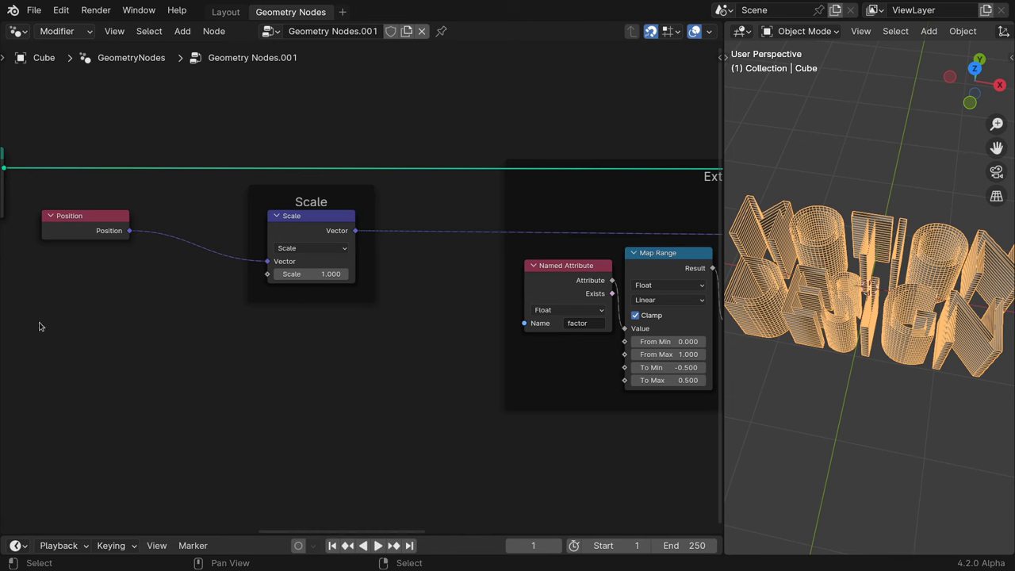
{"action": "middle_click_drag", "start_coordinate": [31, 322], "coordinate": [491, 256]}
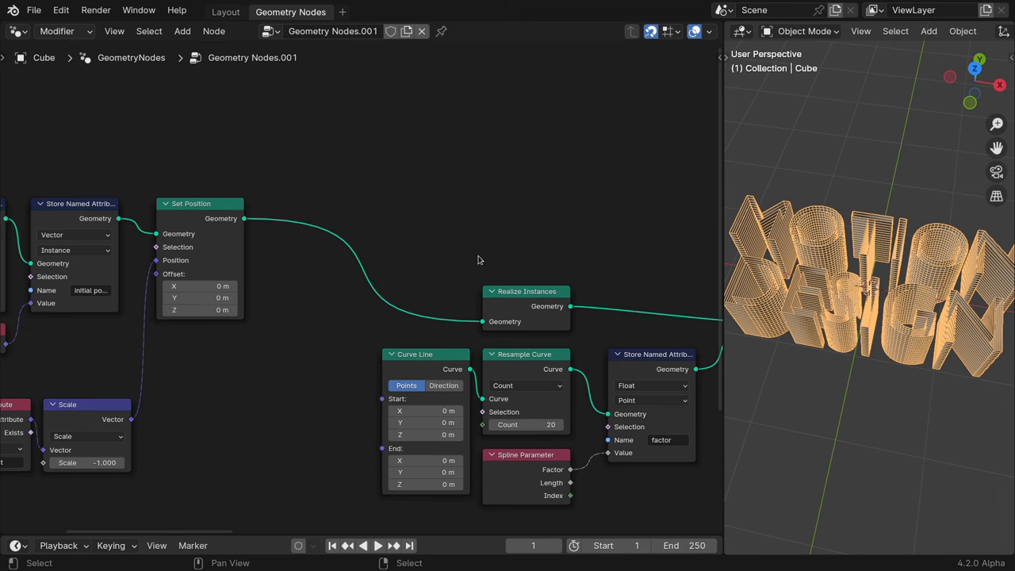
{"action": "scroll", "coordinate": [577, 329], "scroll_direction": "right", "scroll_amount": 5, "text": "ctrl"}
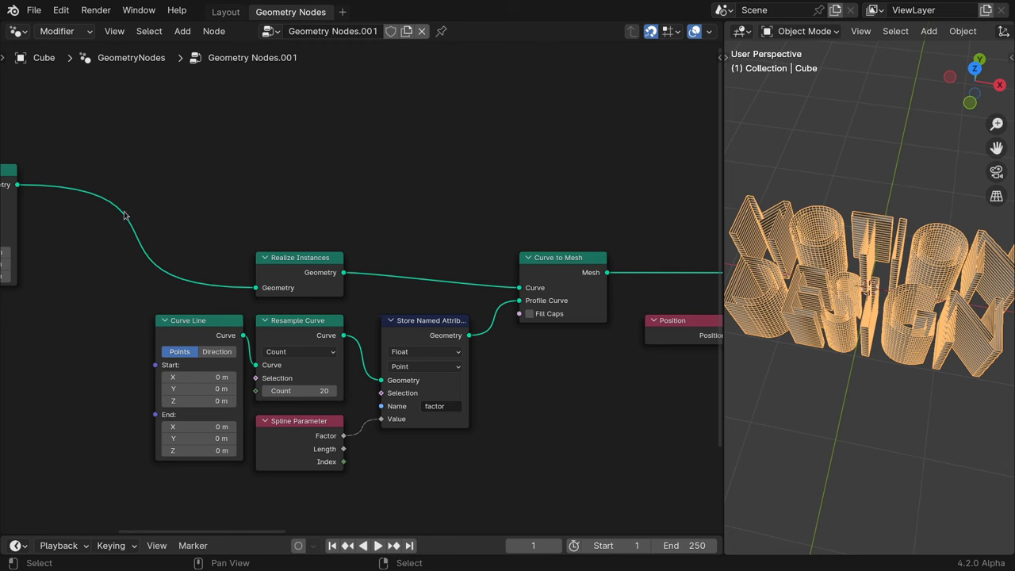
{"action": "middle_click_drag", "start_coordinate": [73, 248], "coordinate": [177, 276]}
{"action": "left_click_drag", "start_coordinate": [136, 217], "coordinate": [279, 131]}
{"action": "type", "text": "fill"}
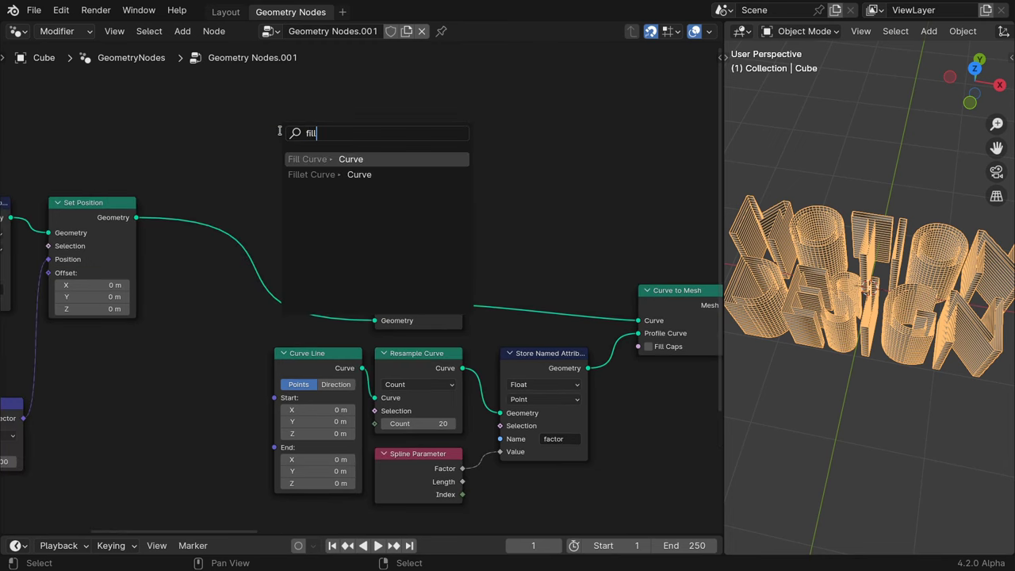
{"action": "key", "text": "Return"}
{"action": "left_click", "coordinate": [280, 130]}
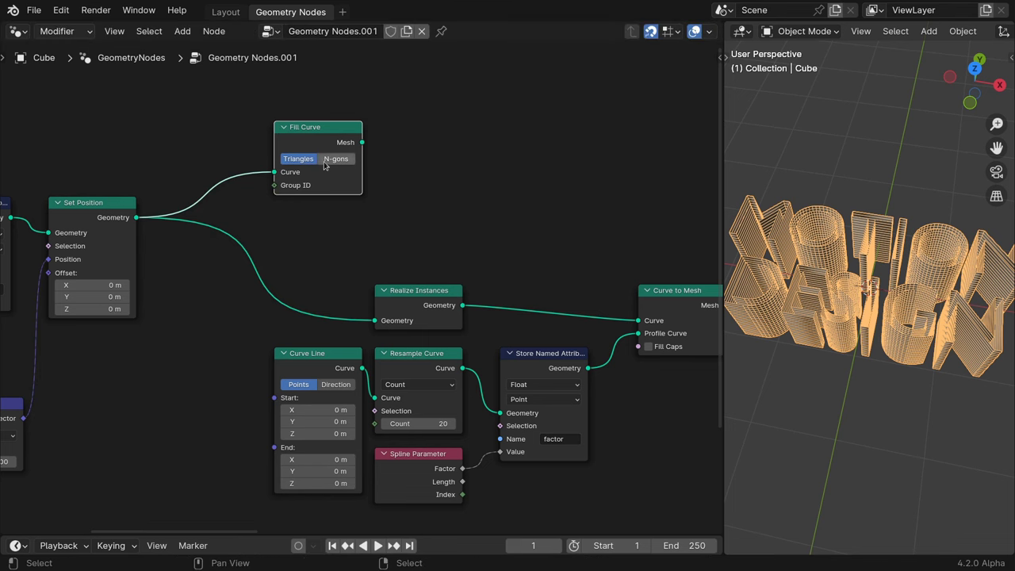
{"action": "left_click", "coordinate": [335, 159]}
Realize the filled mesh and tag it with a duplicated Store Named Attribute, factor 1.
{"action": "left_click_drag", "start_coordinate": [362, 142], "coordinate": [373, 129]}
{"action": "type", "text": "realiz"}
{"action": "key", "text": "Return"}
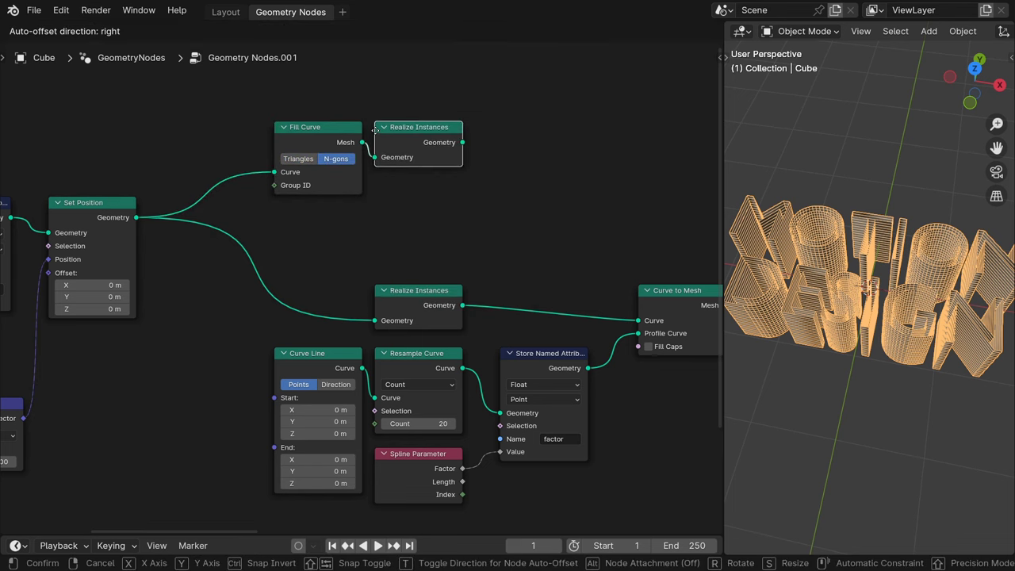
{"action": "left_click", "coordinate": [375, 131]}
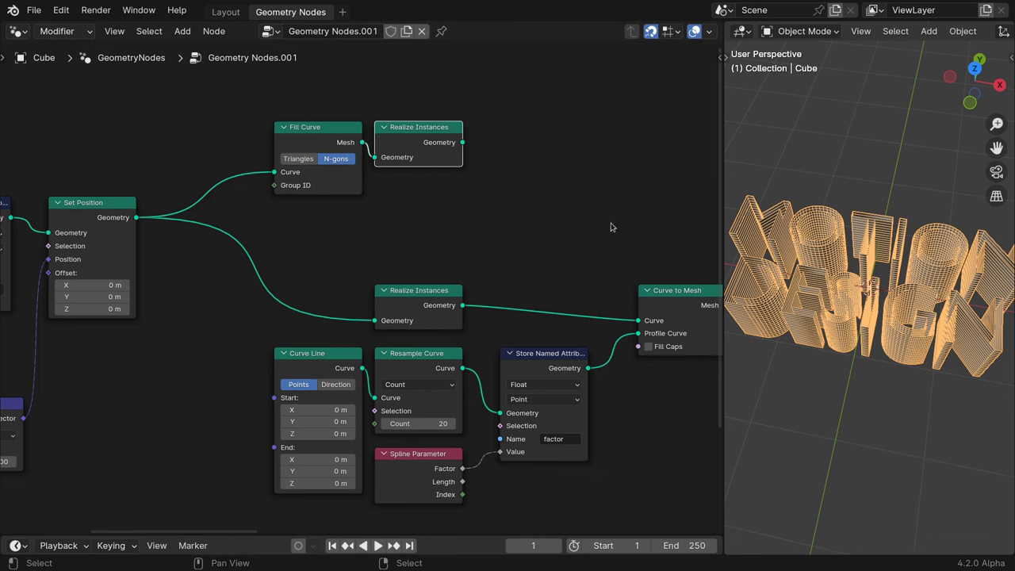
{"action": "left_click", "coordinate": [560, 351]}
{"action": "key", "text": "shift+d"}
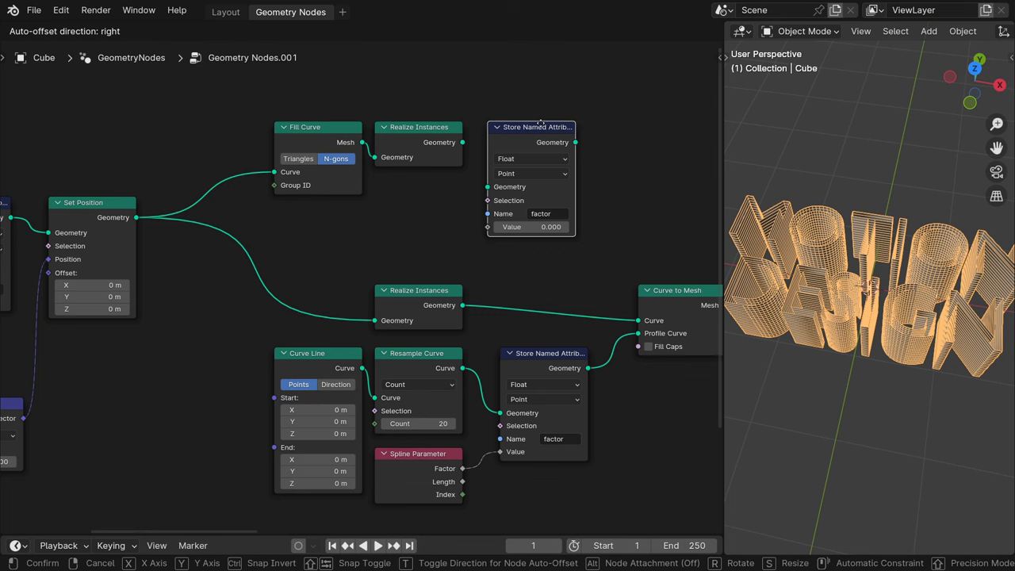
{"action": "left_click", "coordinate": [541, 123]}
{"action": "left_click_drag", "start_coordinate": [463, 143], "coordinate": [487, 187]}
{"action": "left_click", "coordinate": [539, 227]}
{"action": "type", "text": "1"}
{"action": "key", "text": "Return"}
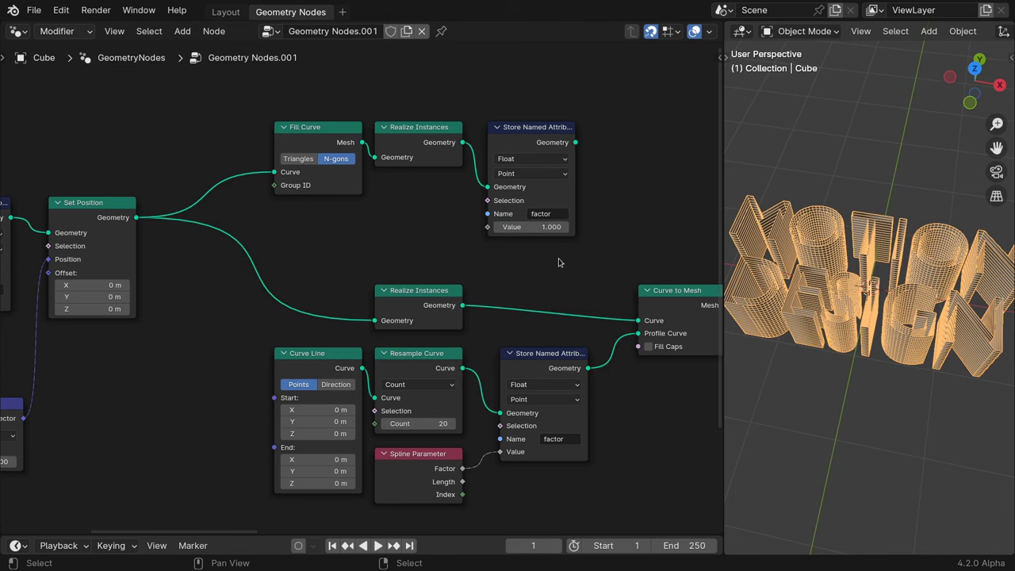
Join the filled letter faces with the Curve to Mesh extrusion using Join Geometry.
{"action": "middle_click_drag", "start_coordinate": [680, 268], "coordinate": [233, 260]}
{"action": "left_click_drag", "start_coordinate": [279, 296], "coordinate": [377, 258]}
{"action": "type", "text": "join"}
{"action": "key", "text": "Return"}
{"action": "left_click", "coordinate": [351, 272]}
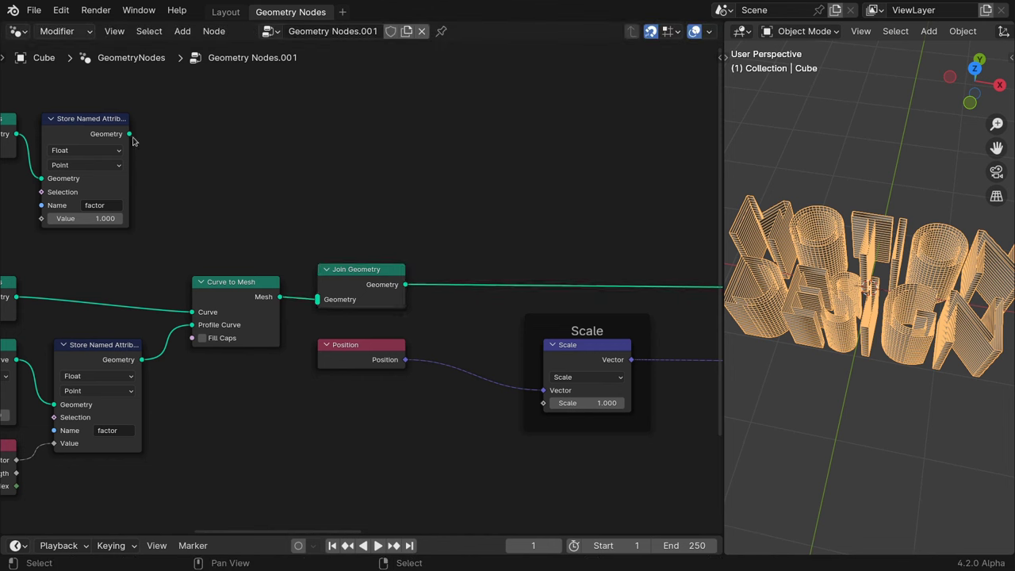
{"action": "left_click_drag", "start_coordinate": [128, 134], "coordinate": [254, 319]}
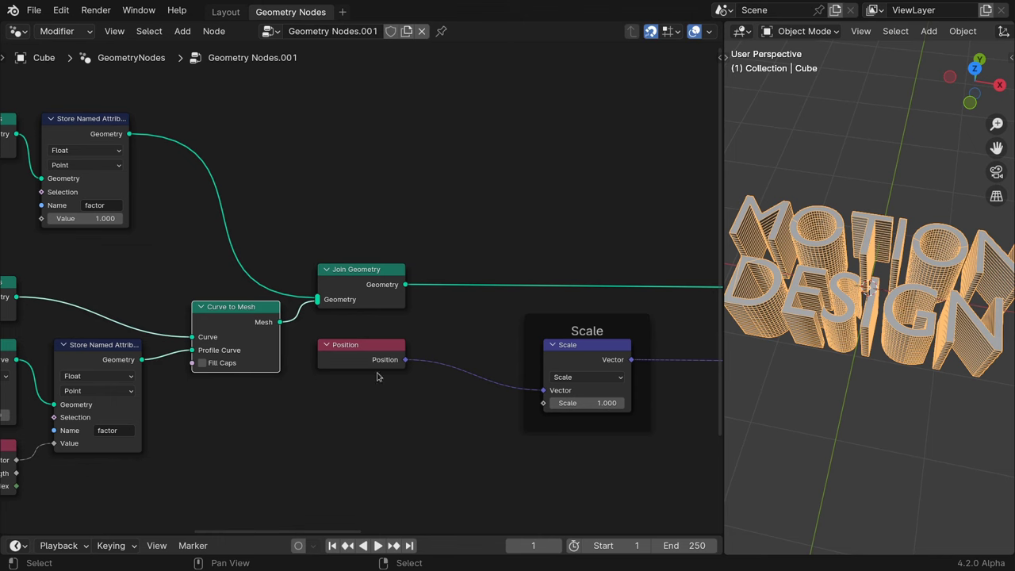
Test scaling, moving and rotating the letters, returning Scale to 1.000 and undoing the rest.
{"action": "middle_click_drag", "start_coordinate": [665, 456], "coordinate": [344, 378]}
{"action": "mouse_move", "coordinate": [309, 330]}
{"action": "left_mouse_down"}
{"action": "mouse_move", "coordinate": [279, 330]}
{"action": "mouse_move", "coordinate": [308, 330]}
{"action": "left_mouse_up"}
{"action": "middle_click_drag", "start_coordinate": [388, 388], "coordinate": [103, 358]}
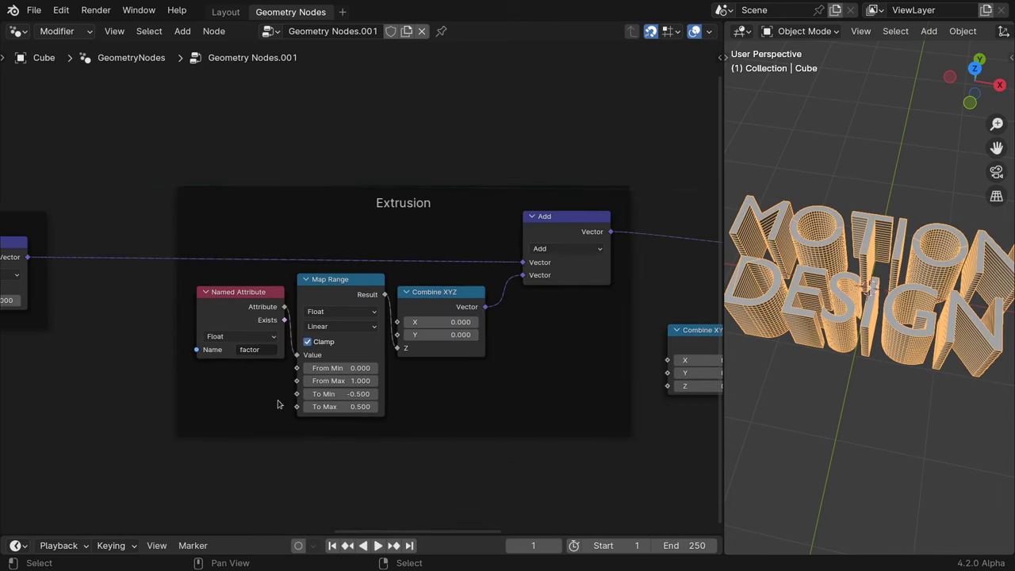
{"action": "scroll", "coordinate": [339, 394], "scroll_direction": "right", "scroll_amount": 10, "text": "ctrl"}
{"action": "left_click_drag", "start_coordinate": [602, 291], "coordinate": [674, 291]}
{"action": "key", "text": "ctrl+z"}
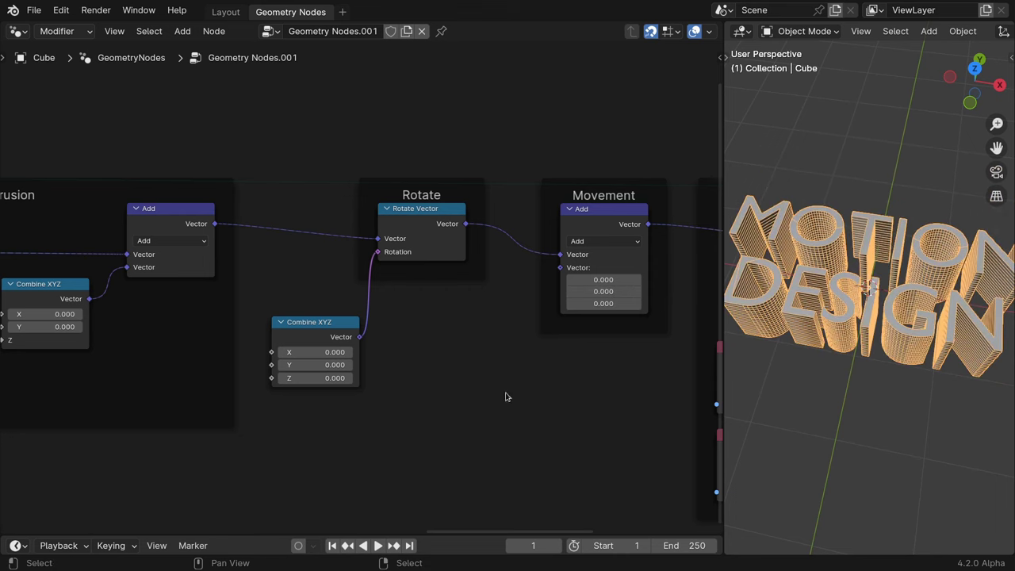
{"action": "left_click_drag", "start_coordinate": [325, 353], "coordinate": [397, 352]}
{"action": "key", "text": "ctrl+z"}
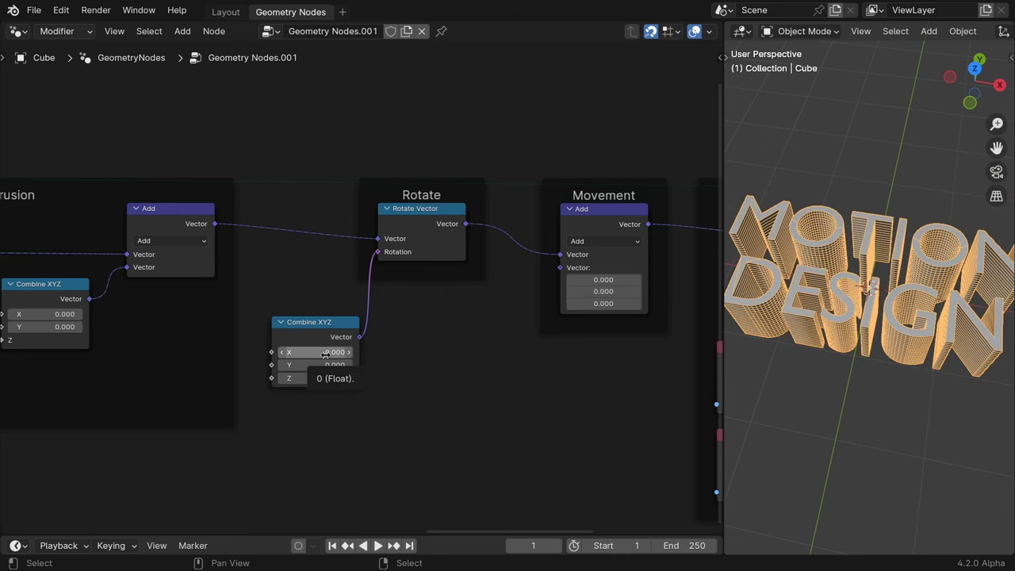
{"action": "middle_click_drag", "start_coordinate": [655, 379], "coordinate": [643, 362]}
{"action": "left_click_drag", "start_coordinate": [574, 333], "coordinate": [358, 101]}
Move Set Position right and insert a vector Multiply before it.
{"action": "key", "text": "g"}
{"action": "key", "text": "x"}
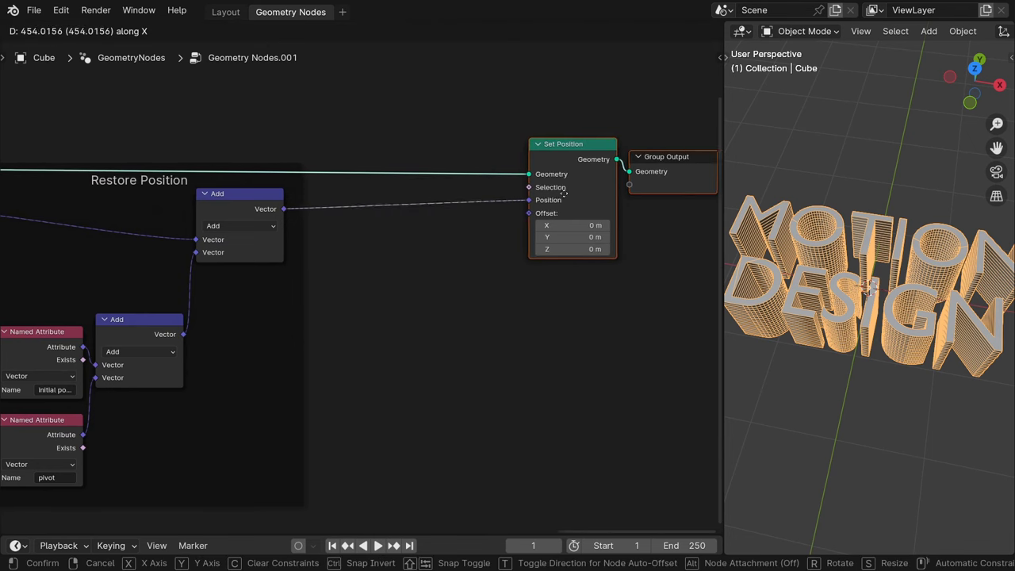
{"action": "left_click", "coordinate": [668, 196]}
{"action": "left_click_drag", "start_coordinate": [283, 209], "coordinate": [509, 236]}
{"action": "type", "text": "mult"}
{"action": "key", "text": "Return"}
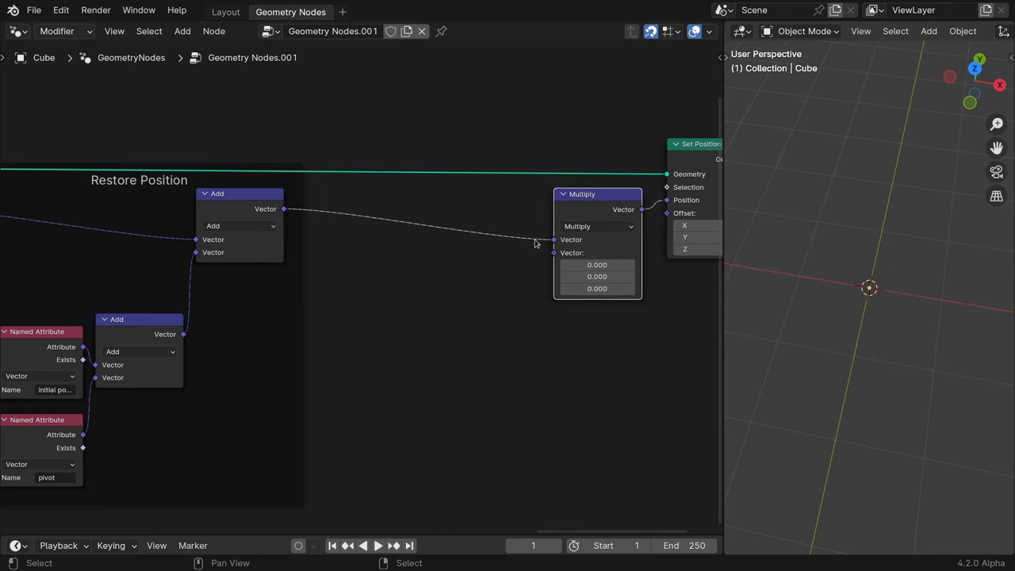
Feed a Combine XYZ node into the Multiply's second vector input.
{"action": "left_click_drag", "start_coordinate": [554, 252], "coordinate": [535, 275]}
{"action": "type", "text": "combin"}
{"action": "key", "text": "Return"}
{"action": "left_click", "coordinate": [536, 276]}
{"action": "key", "text": "ctrl+space"}
Drive Combine XYZ X and Y with Named Attribute 'factor' and set Z to 1.
{"action": "left_click_drag", "start_coordinate": [597, 310], "coordinate": [561, 311]}
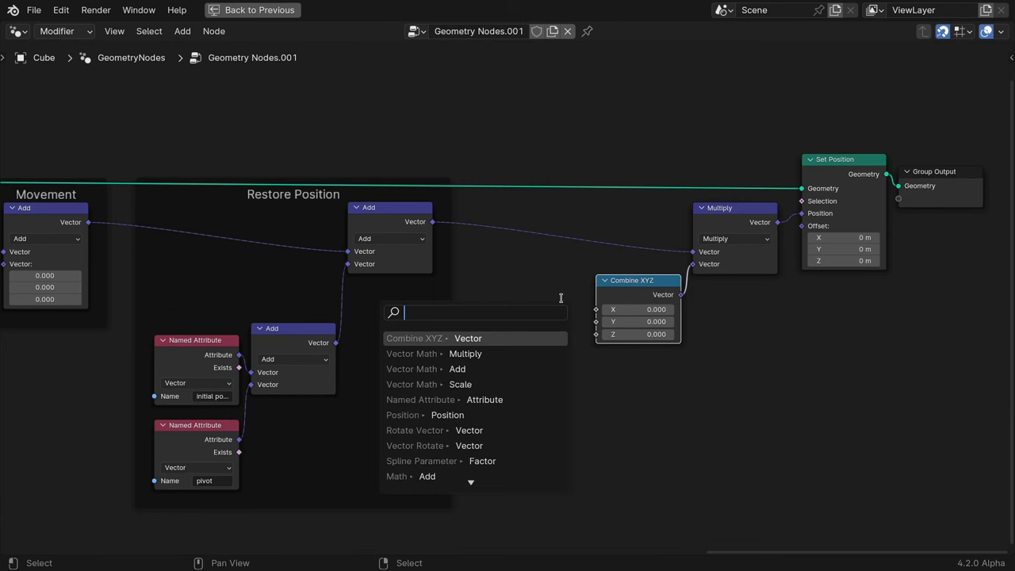
{"action": "type", "text": "named"}
{"action": "key", "text": "Return"}
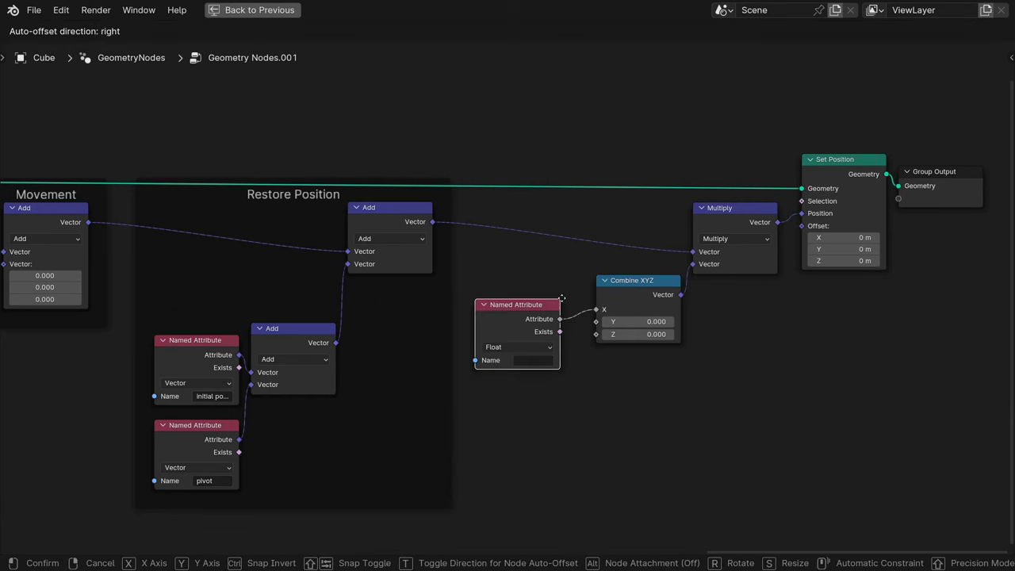
{"action": "left_click", "coordinate": [562, 299]}
{"action": "left_click", "coordinate": [549, 361]}
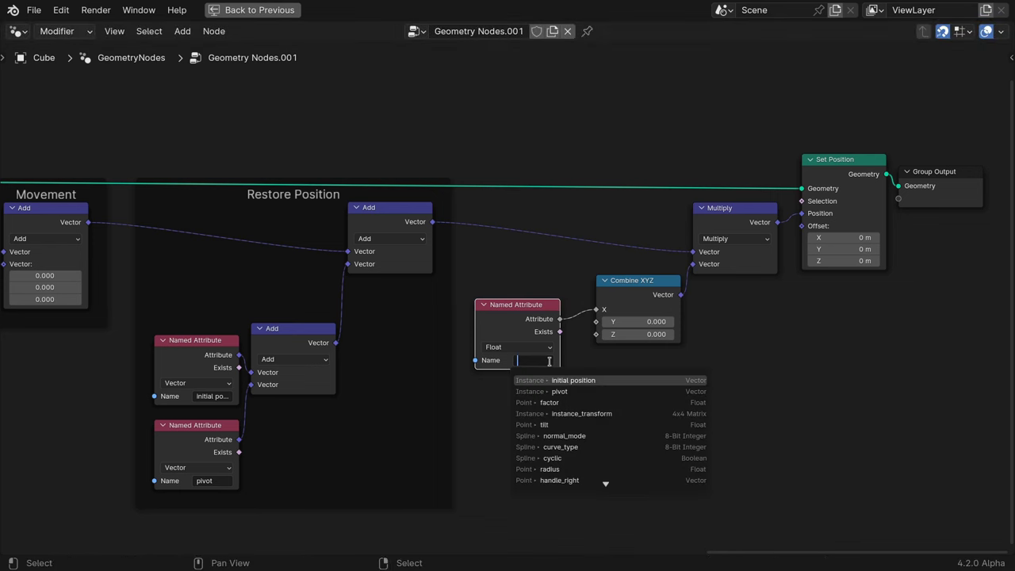
{"action": "left_click", "coordinate": [550, 402]}
{"action": "left_click_drag", "start_coordinate": [560, 318], "coordinate": [597, 322]}
{"action": "left_click", "coordinate": [638, 333]}
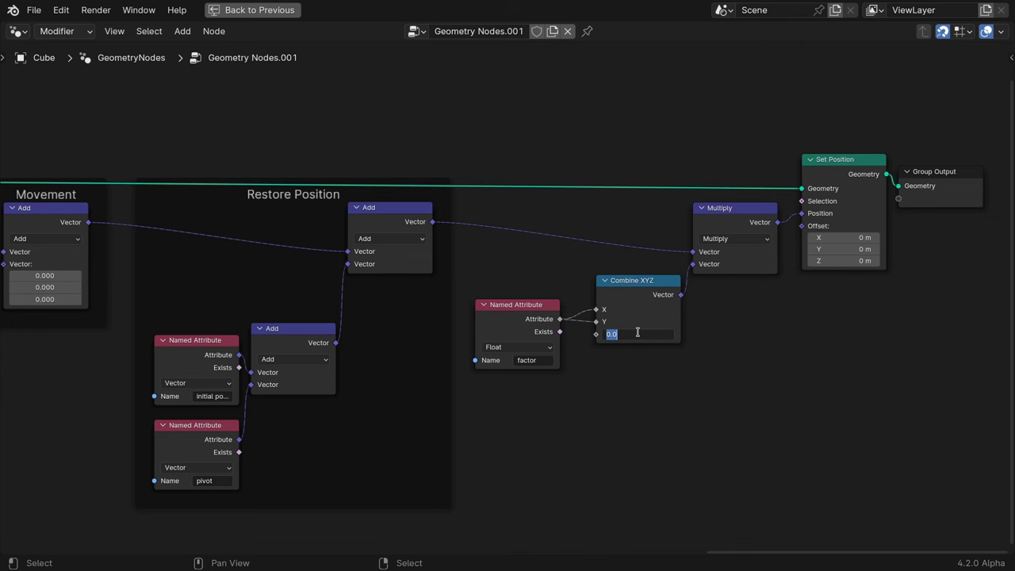
{"action": "type", "text": "1"}
{"action": "key", "text": "Return"}
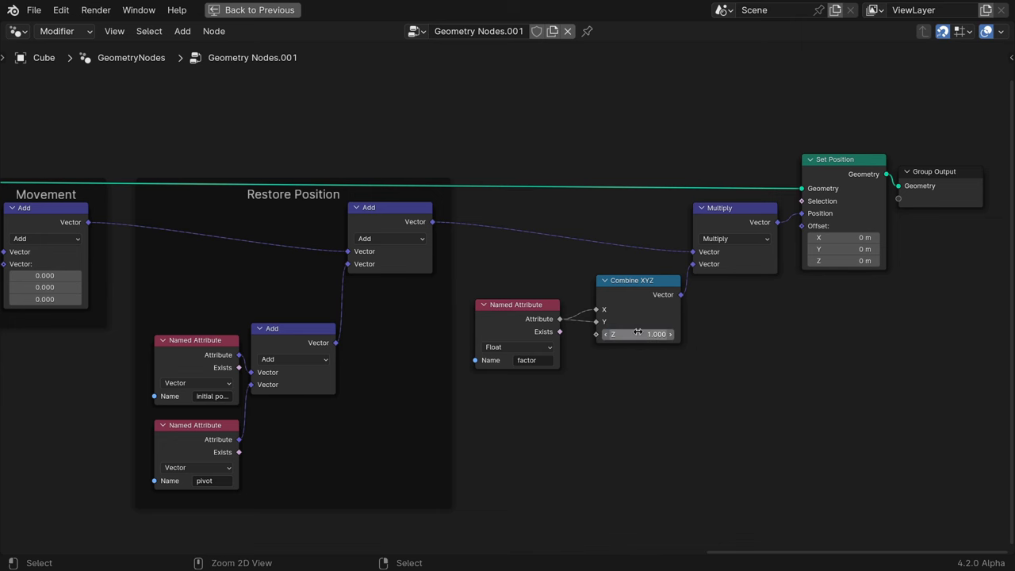
Inspect the tapered letters through the camera view in a maximized 3D viewport.
{"action": "key", "text": "ctrl+space"}
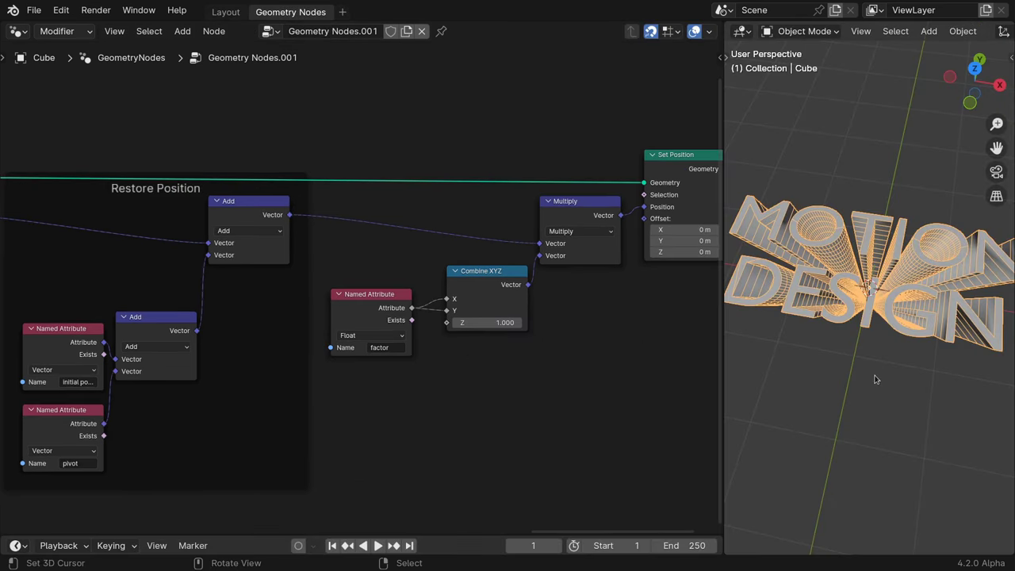
{"action": "key", "text": "ctrl+space"}
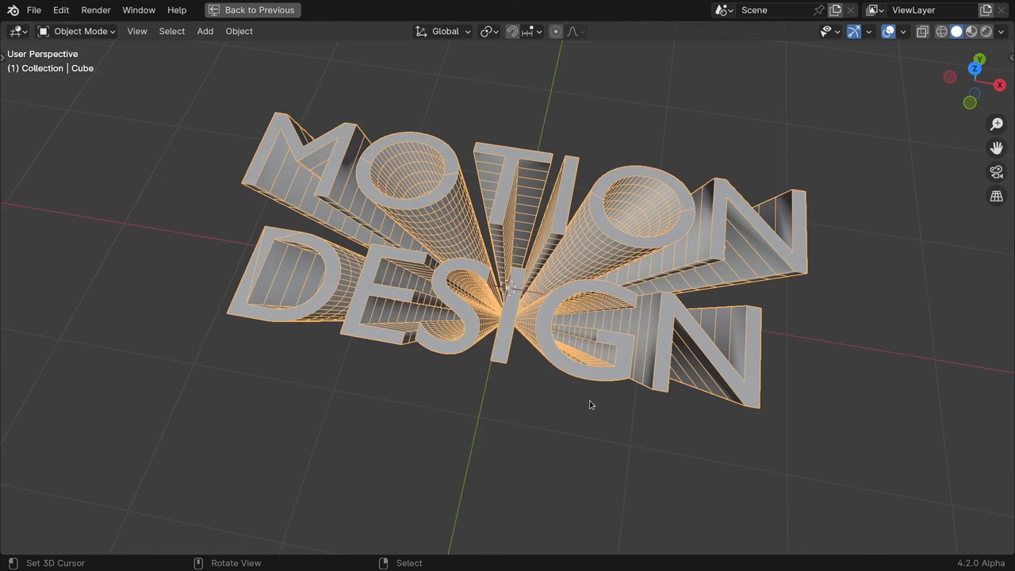
{"action": "key", "text": "KP_0"}
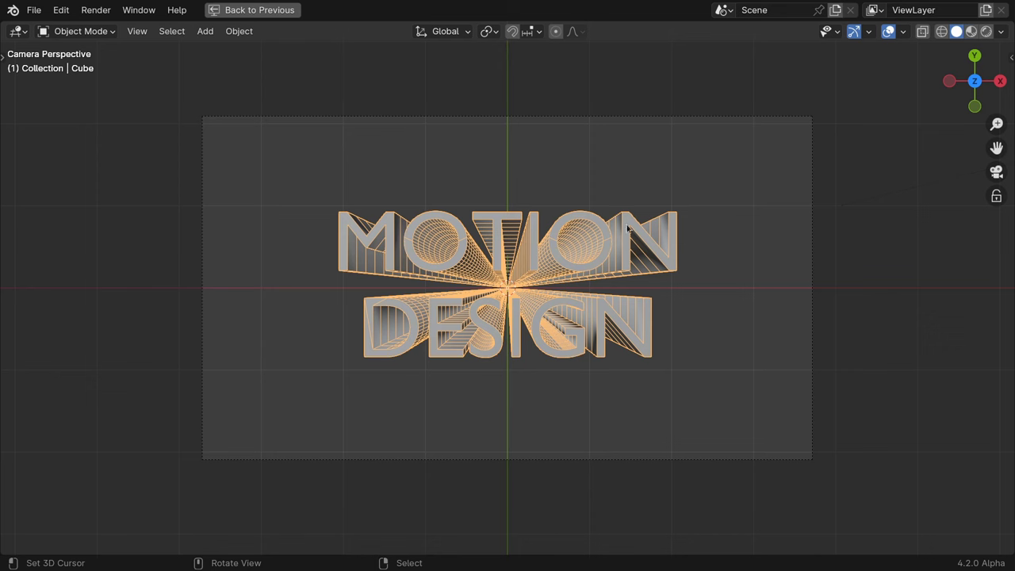
{"action": "middle_click_drag", "start_coordinate": [562, 408], "coordinate": [555, 326]}
{"action": "scroll", "coordinate": [555, 325], "scroll_direction": "up", "scroll_amount": 3}
{"action": "key", "text": "ctrl+space"}
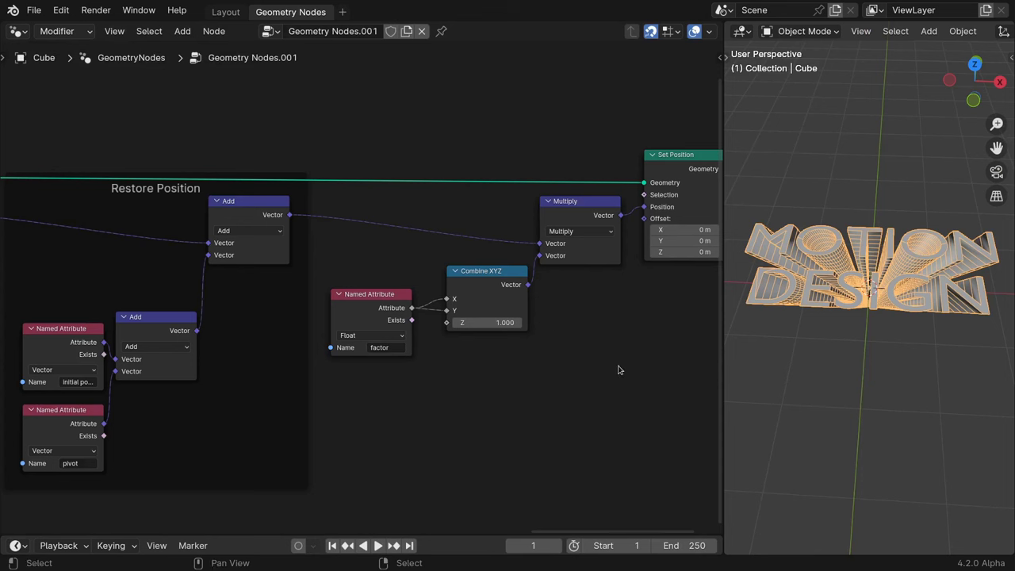
Wrap the three taper nodes in a frame labelled 'Taper'.
{"action": "left_click_drag", "start_coordinate": [589, 433], "coordinate": [351, 219]}
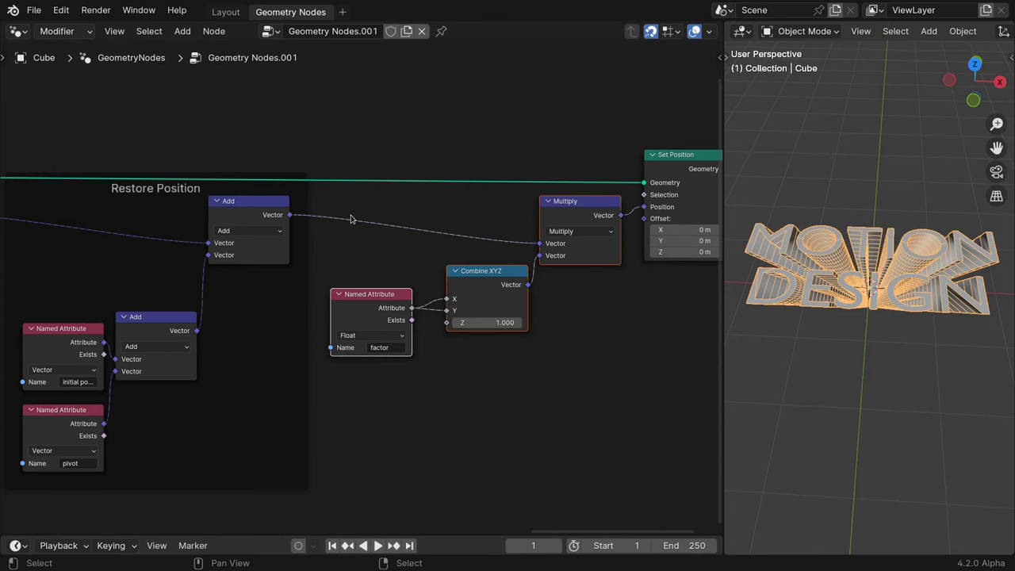
{"action": "key", "text": "ctrl+j"}
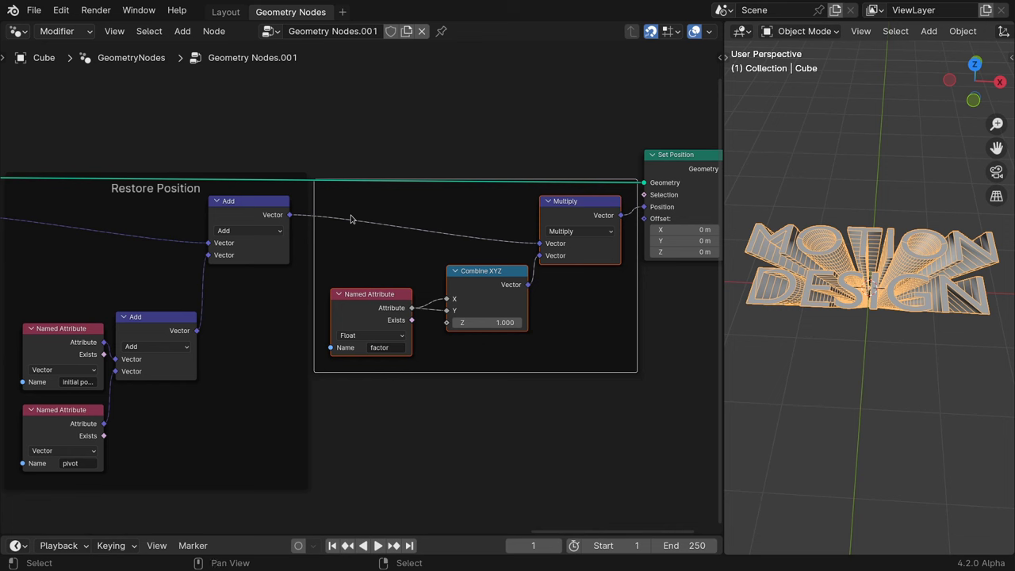
{"action": "key", "text": "F2"}
{"action": "type", "text": "Taper"}
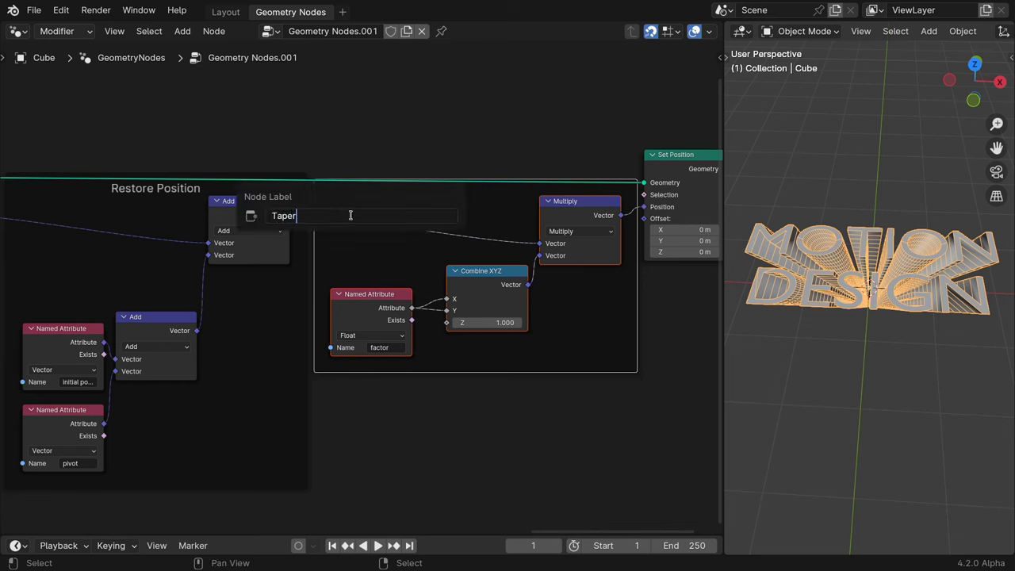
{"action": "key", "text": "Return"}
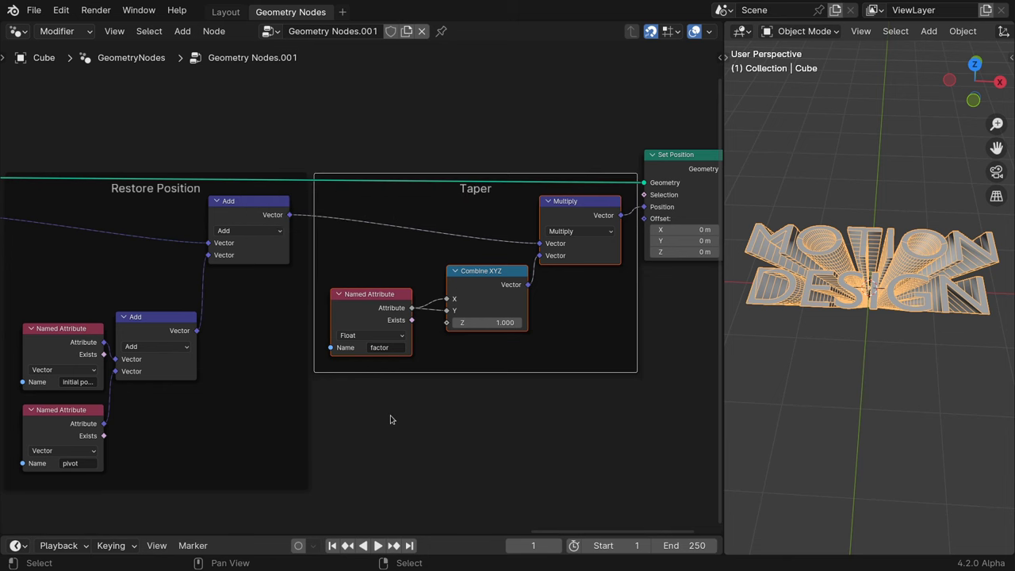
View the tapered text through the scene camera full-window, then go back to the node editor.
{"action": "key", "text": "ctrl+space"}
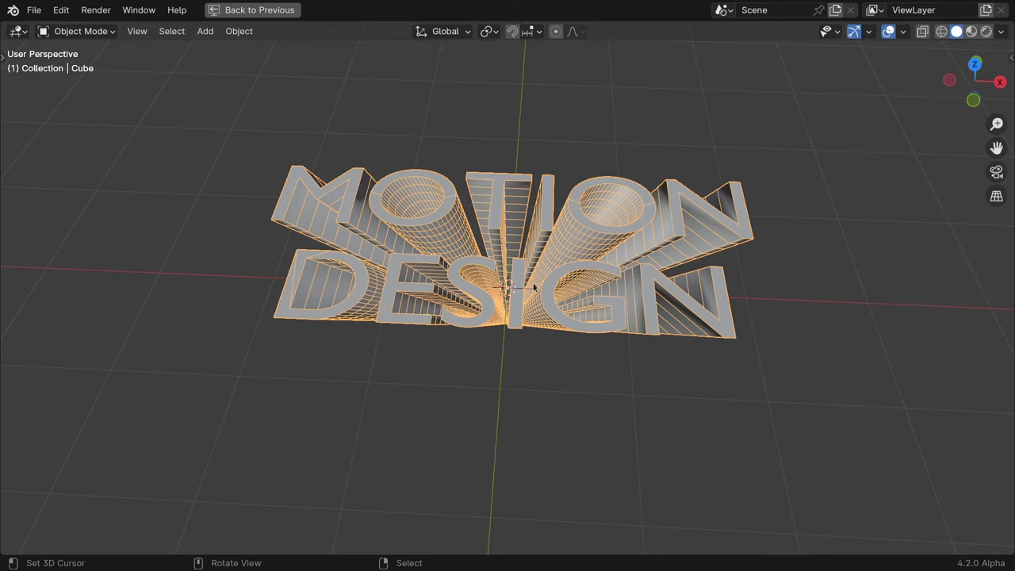
{"action": "key", "text": "KP_0"}
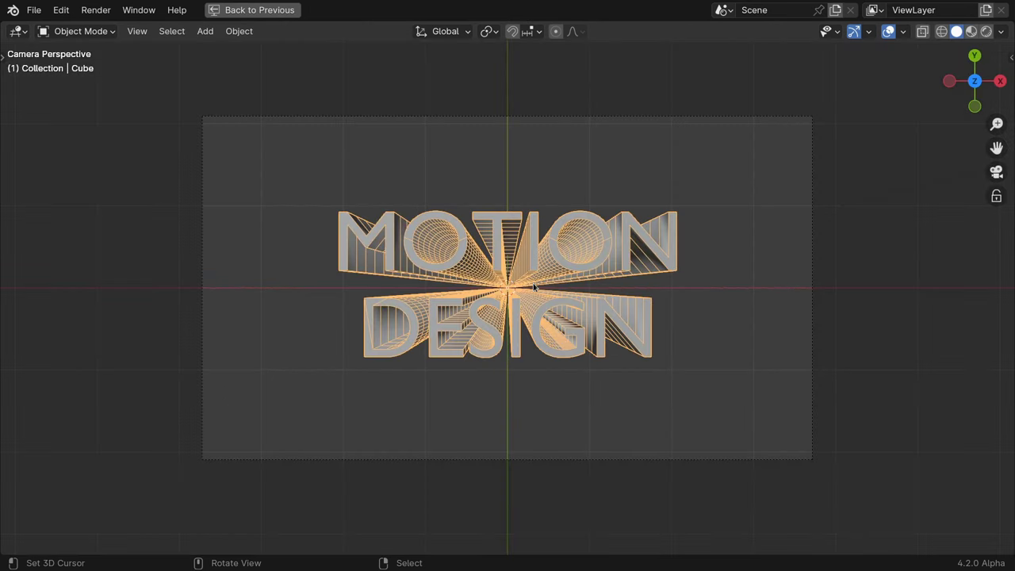
{"action": "scroll", "coordinate": [533, 288], "scroll_direction": "up", "scroll_amount": 1}
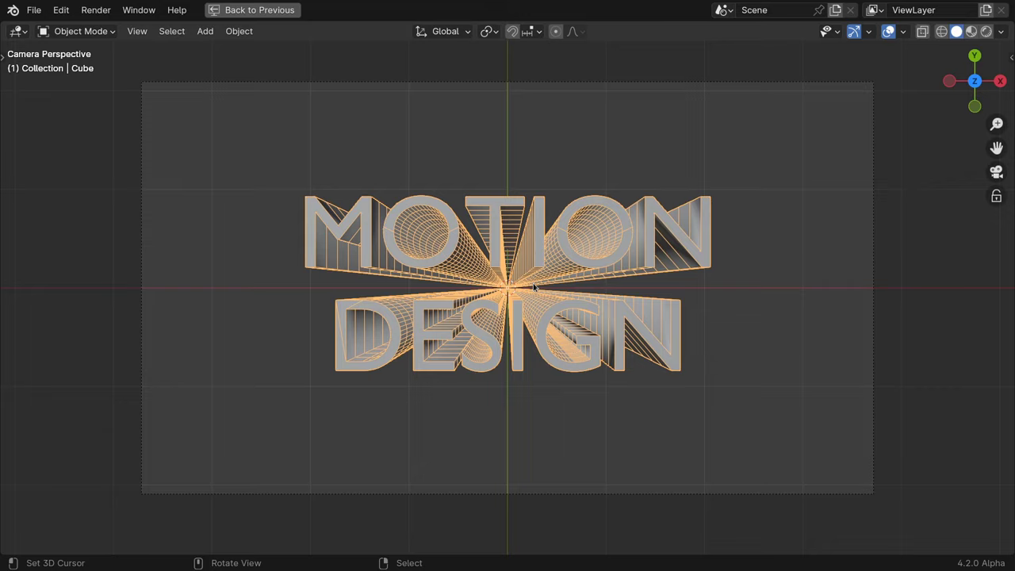
{"action": "key", "text": "ctrl+space"}
{"action": "scroll", "coordinate": [481, 364], "scroll_direction": "up", "scroll_amount": 2}
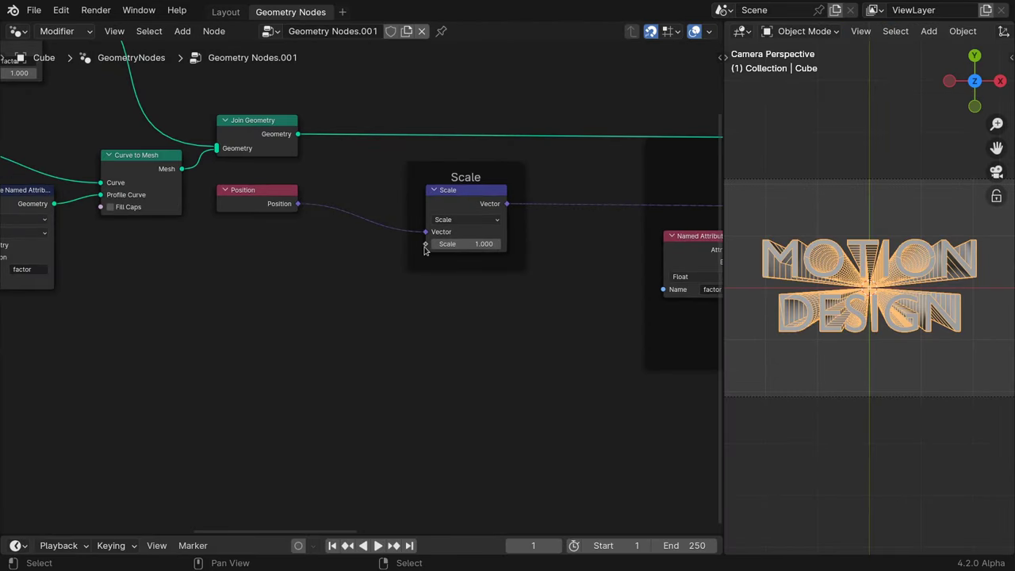
Feed the Scale input with a Value node wrapped in a node group named 'Animation'.
{"action": "left_click_drag", "start_coordinate": [425, 244], "coordinate": [305, 368]}
{"action": "type", "text": "value"}
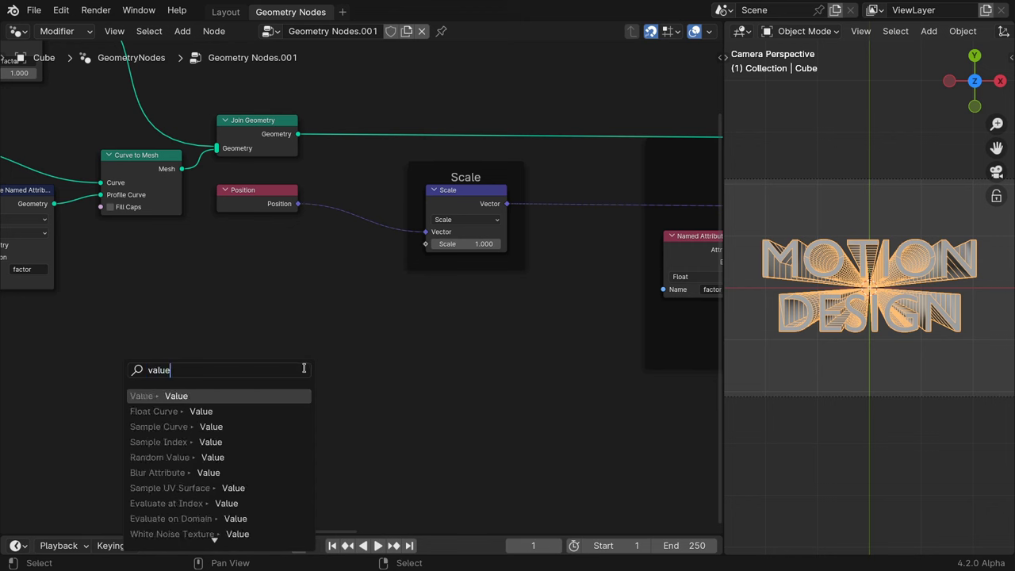
{"action": "key", "text": "Return"}
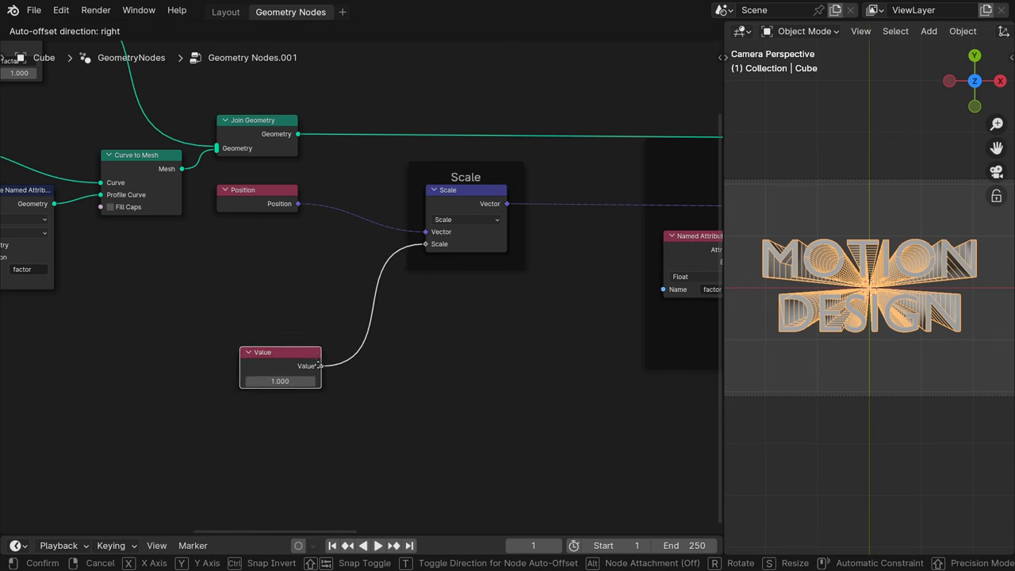
{"action": "left_click", "coordinate": [305, 356]}
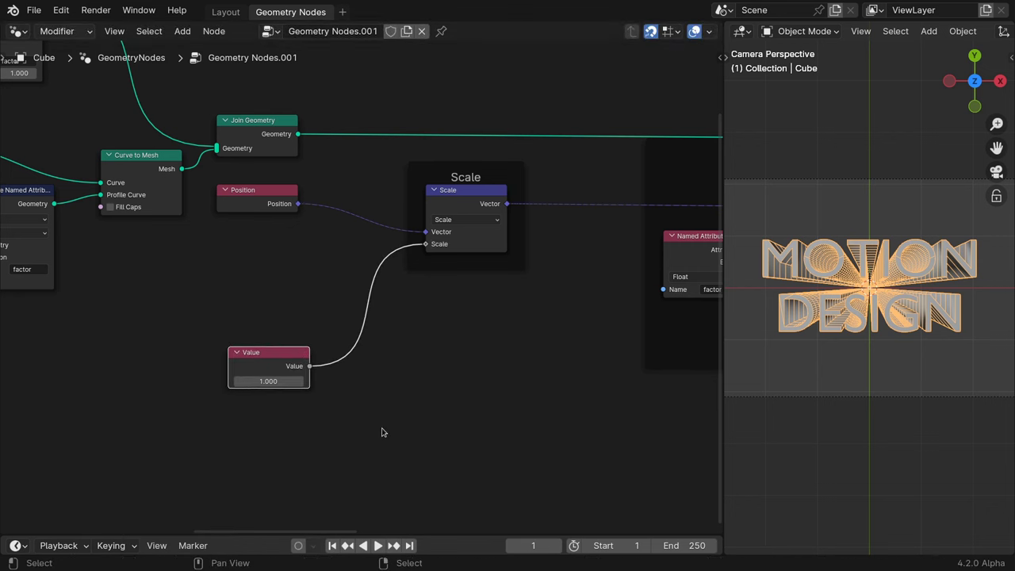
{"action": "key", "text": "ctrl+g"}
{"action": "double_click", "coordinate": [273, 379]}
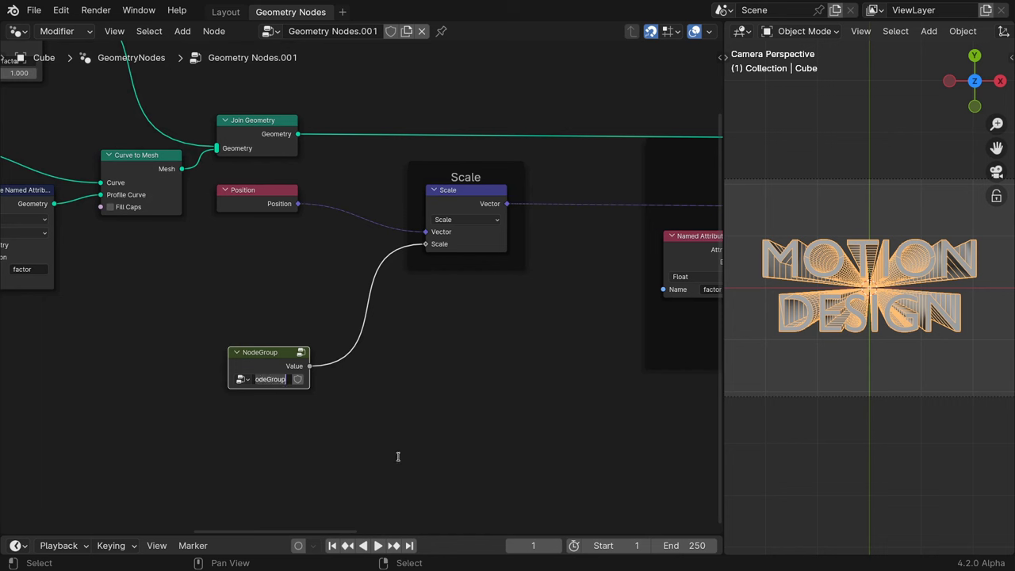
{"action": "type", "text": "Ani"}
{"action": "key", "text": "Return"}
Inside the Animation group, replace the Value node with Scene Time's Frame linked to the output.
{"action": "key", "text": "Tab"}
{"action": "left_click", "coordinate": [416, 298]}
{"action": "key", "text": "x"}
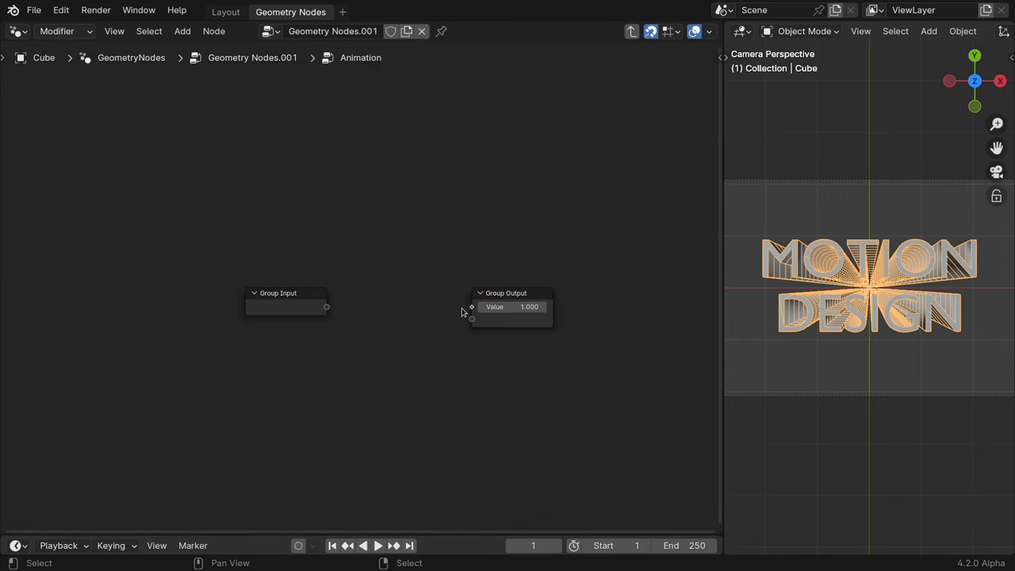
{"action": "left_click_drag", "start_coordinate": [472, 309], "coordinate": [214, 376]}
{"action": "type", "text": "frame"}
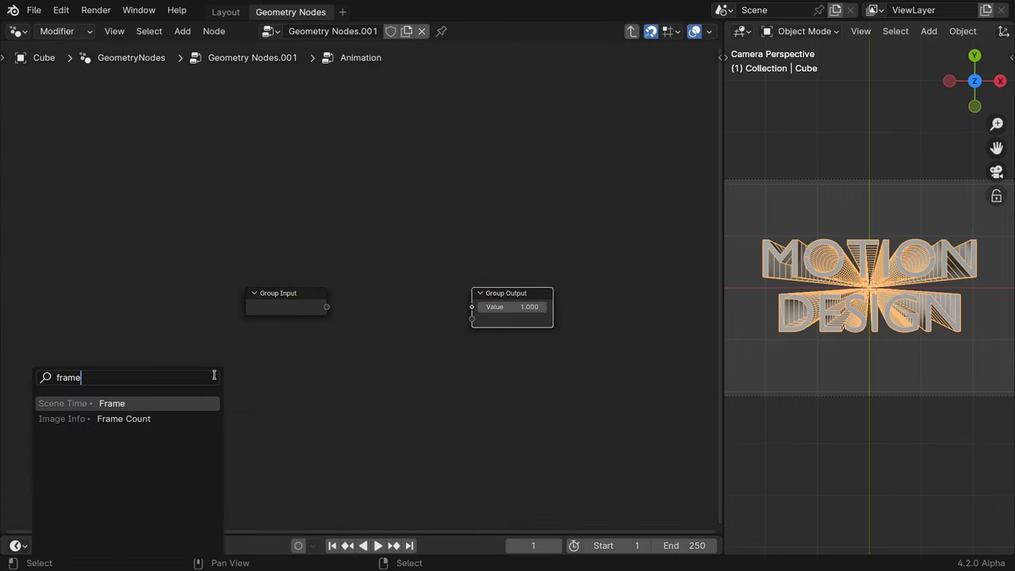
{"action": "key", "text": "Return"}
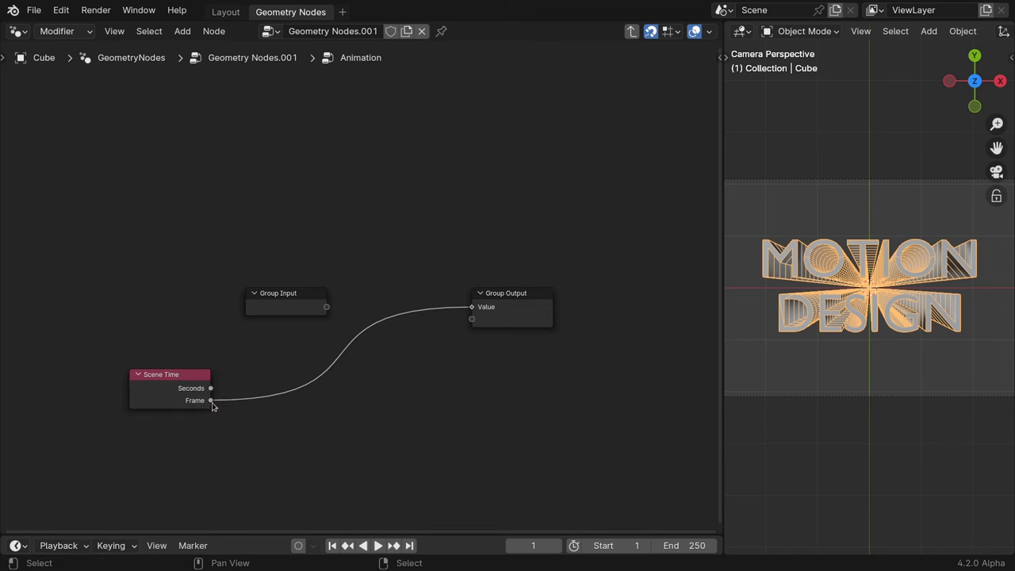
Insert a Sine node, then a Map Range node, between the frame and the group output.
{"action": "left_click_drag", "start_coordinate": [211, 400], "coordinate": [380, 367]}
{"action": "type", "text": "sine"}
{"action": "key", "text": "Return"}
{"action": "left_click", "coordinate": [367, 378]}
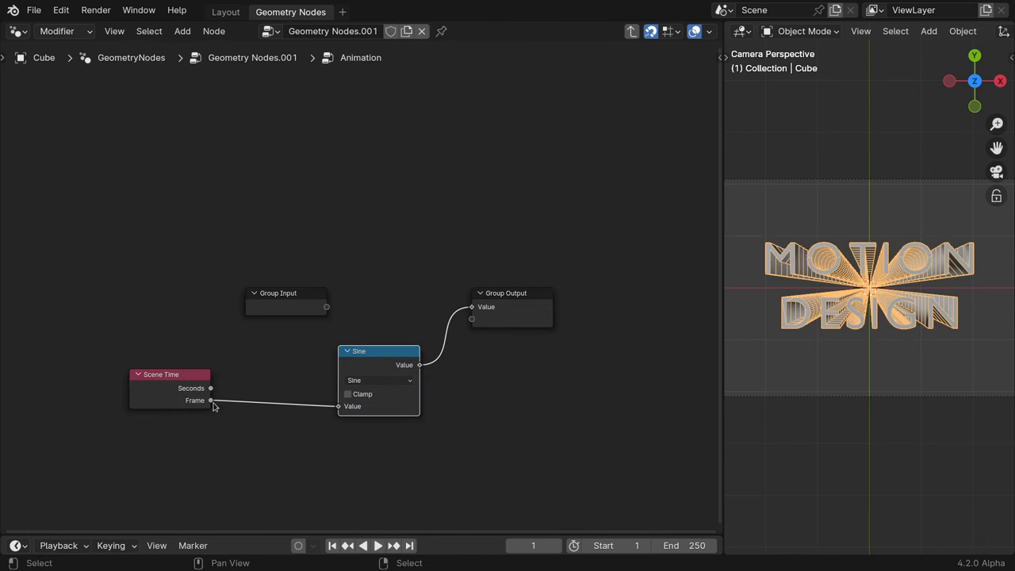
{"action": "left_click_drag", "start_coordinate": [211, 400], "coordinate": [228, 384]}
{"action": "type", "text": "map"}
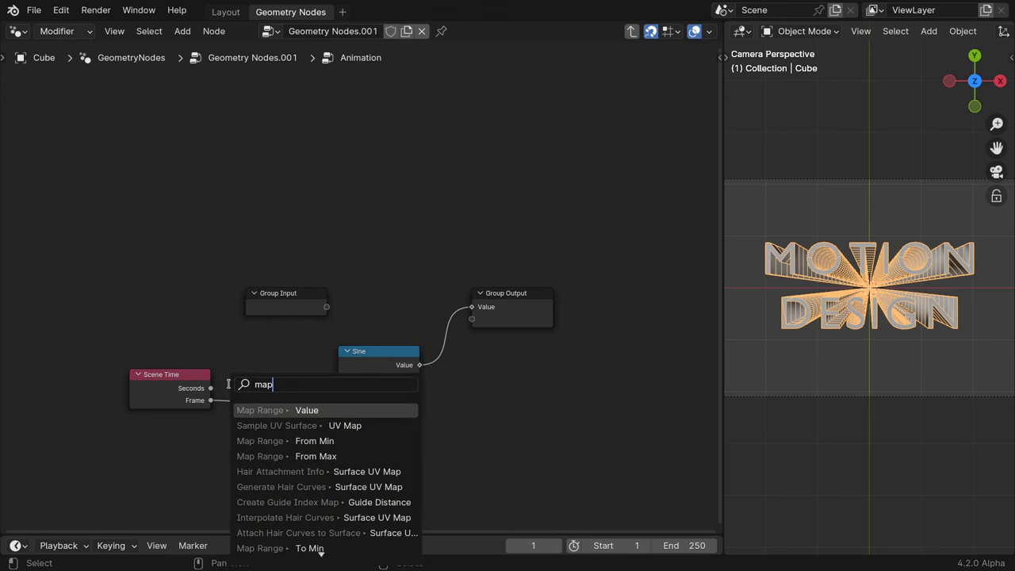
{"action": "key", "text": "Return"}
{"action": "left_click", "coordinate": [278, 369]}
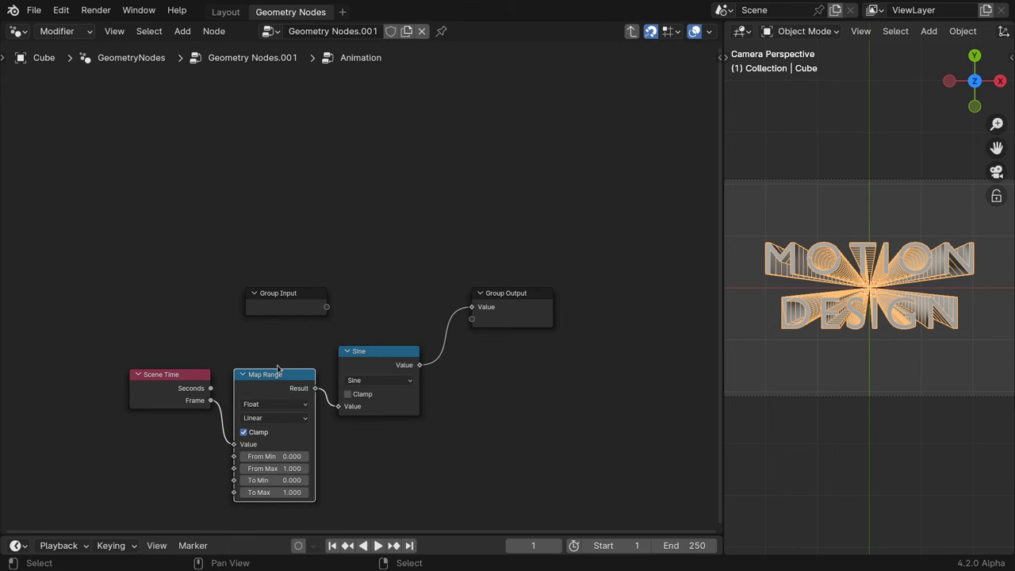
{"action": "middle_click_drag", "start_coordinate": [277, 369], "coordinate": [289, 198]}
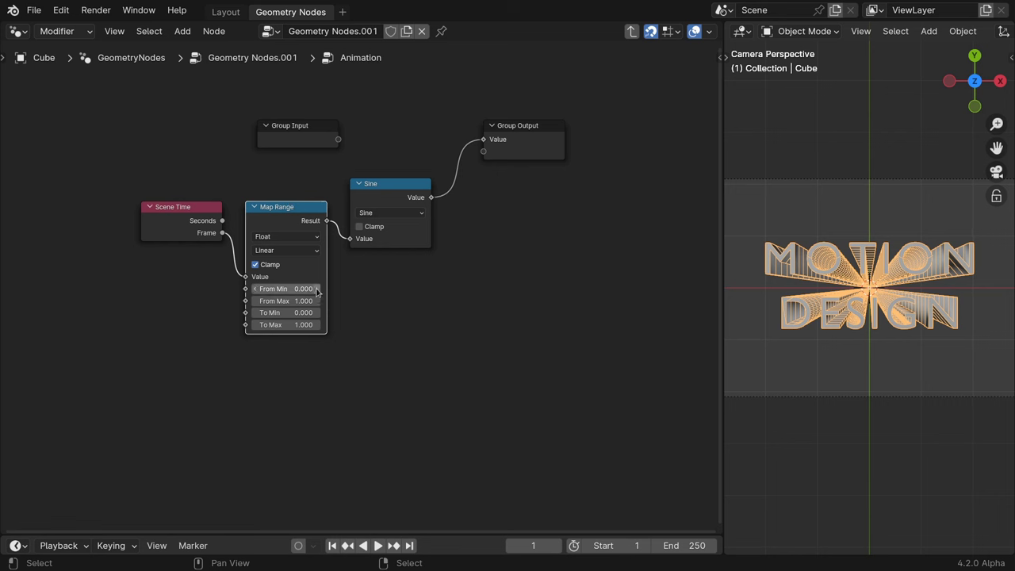
Drive Map Range's From Min with a Context Property driver reading the scene's frame_start.
{"action": "right_click", "coordinate": [291, 288]}
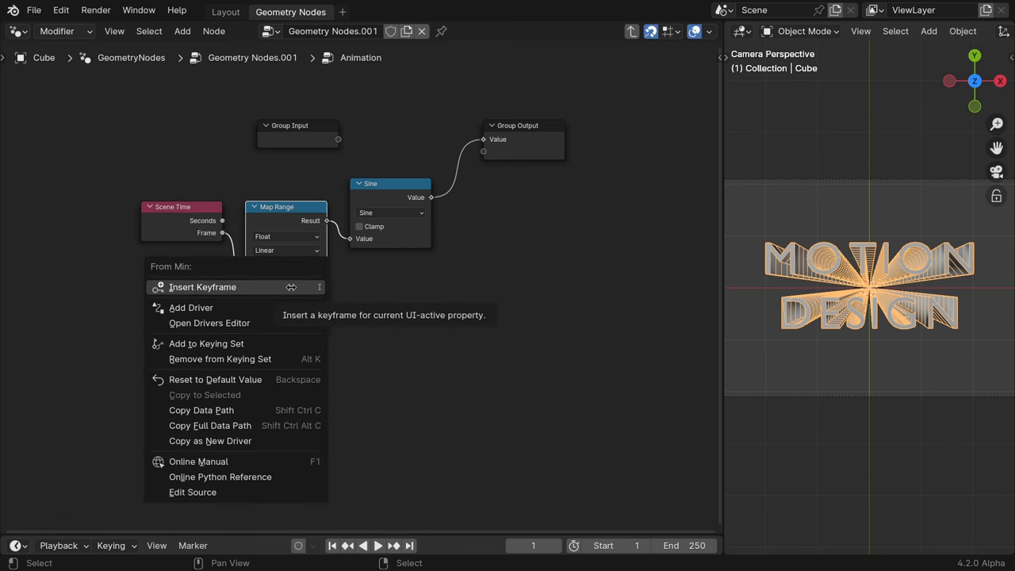
{"action": "left_click", "coordinate": [295, 307]}
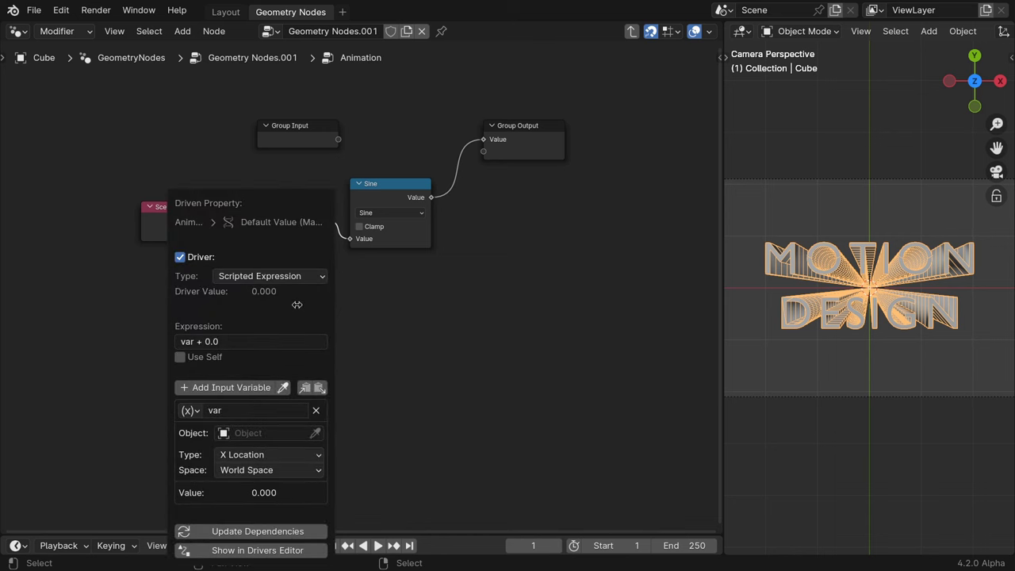
{"action": "left_click", "coordinate": [191, 411]}
{"action": "left_click", "coordinate": [234, 515]}
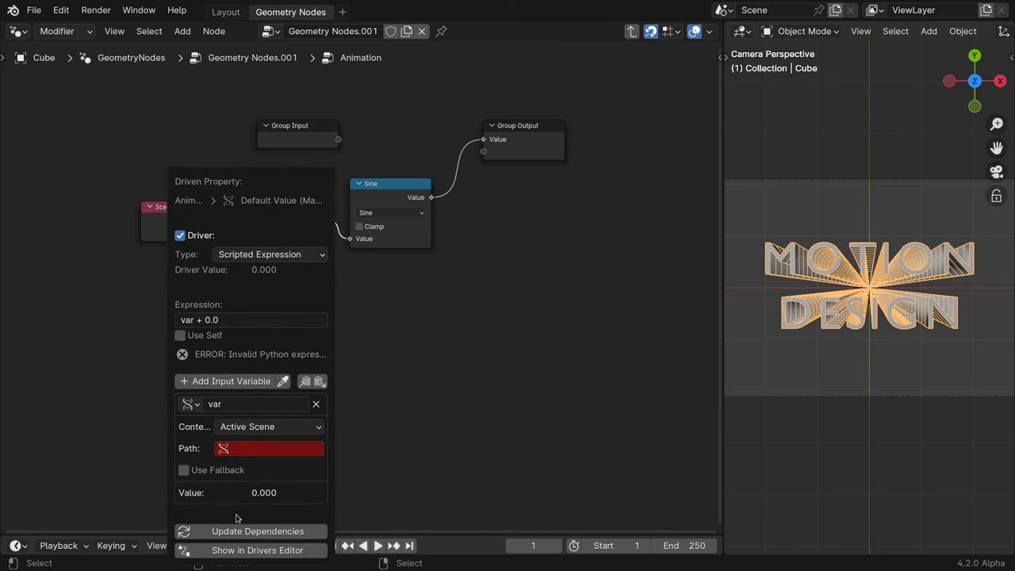
{"action": "left_click", "coordinate": [256, 451]}
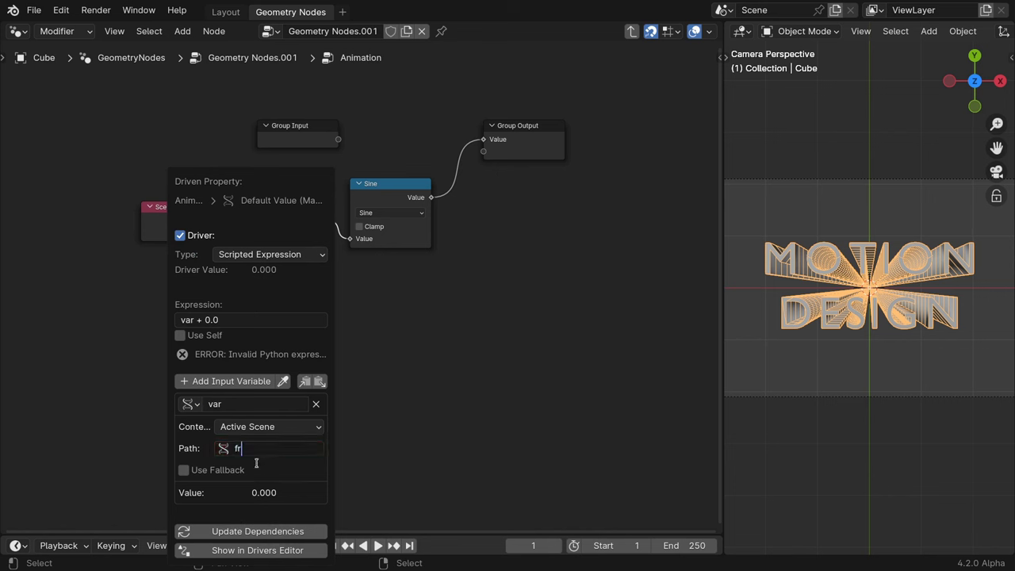
{"action": "type", "text": "frame_start"}
{"action": "key", "text": "Return"}
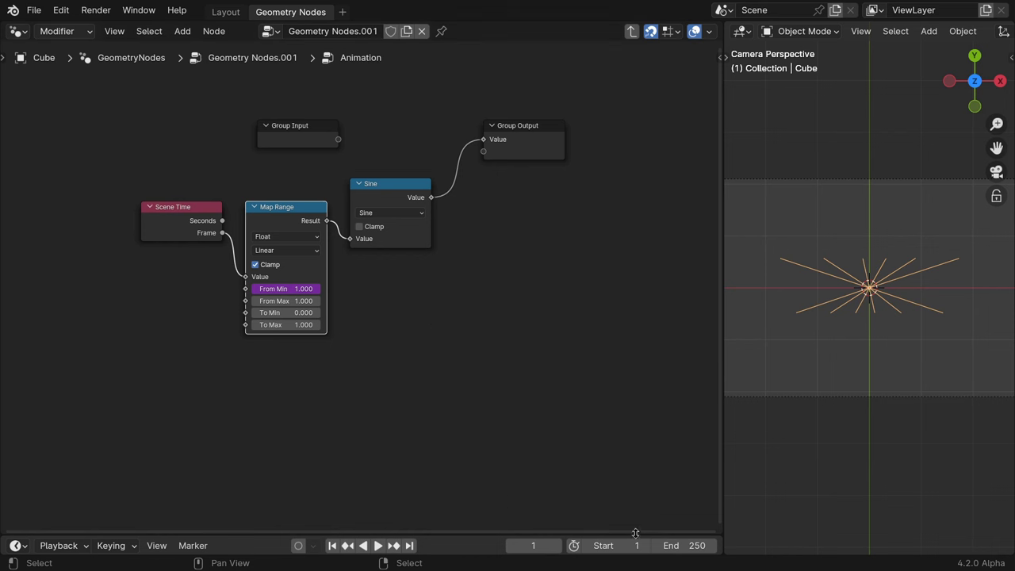
{"action": "left_click_drag", "start_coordinate": [621, 545], "coordinate": [545, 546]}
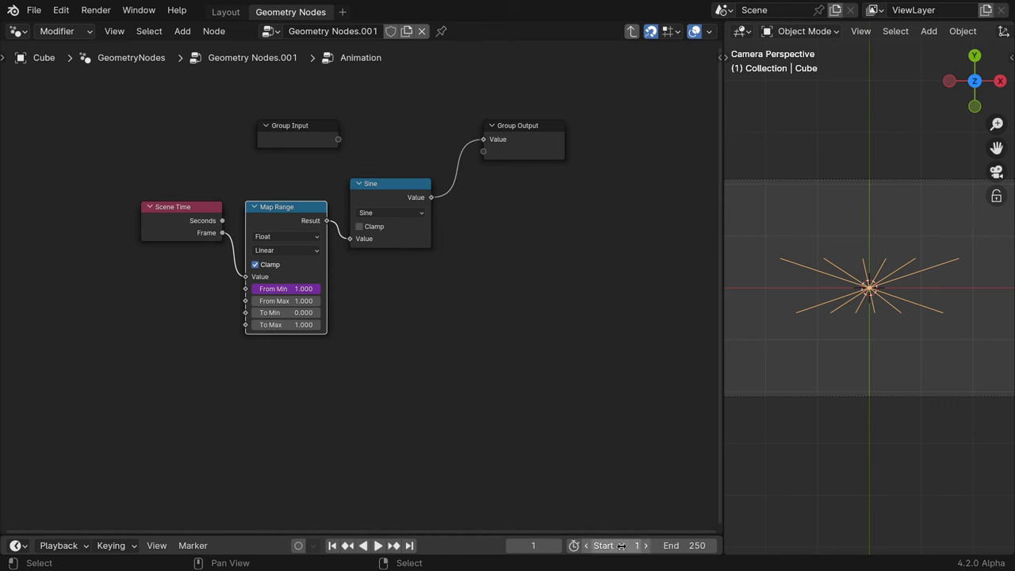
Drive From Max with a Context Property driver reading frame_end, giving 251.
{"action": "right_click", "coordinate": [289, 310]}
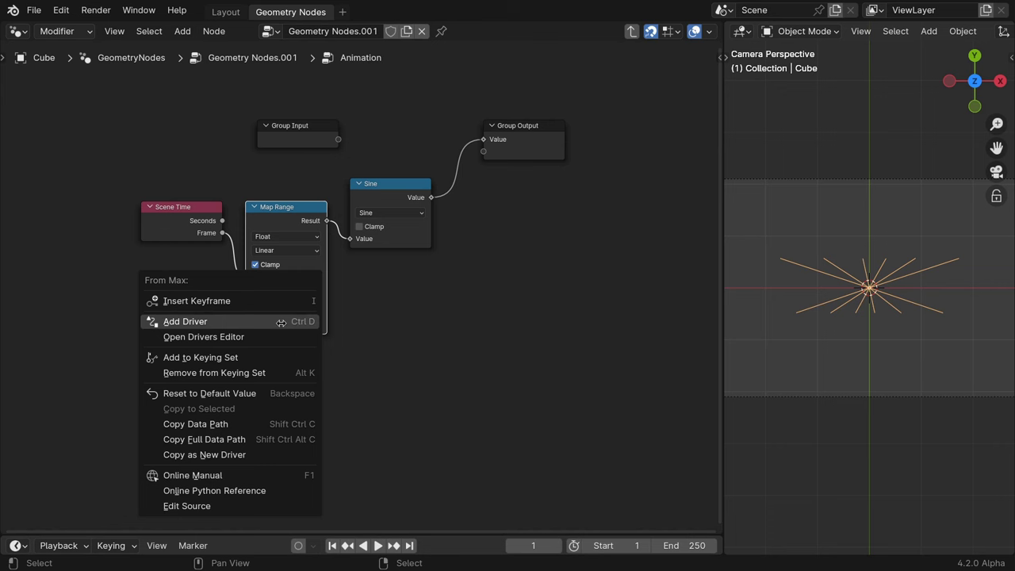
{"action": "left_click", "coordinate": [190, 383]}
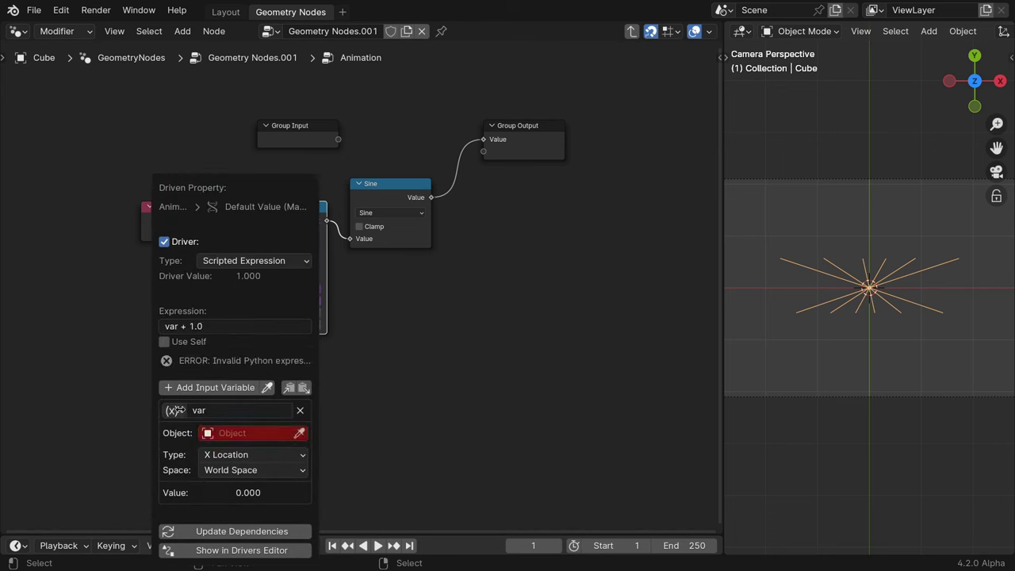
{"action": "left_click", "coordinate": [174, 410]}
{"action": "left_click", "coordinate": [203, 513]}
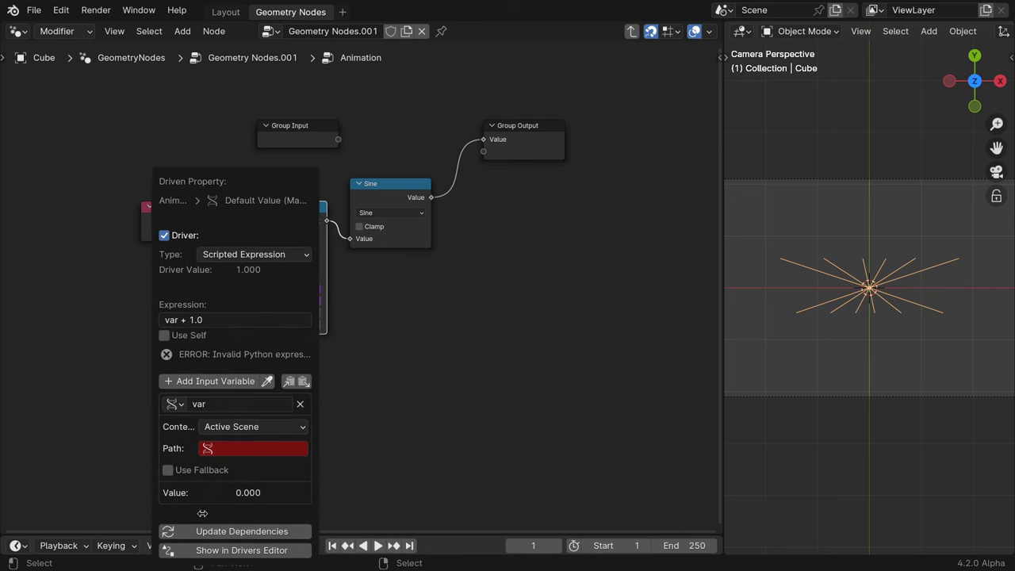
{"action": "left_click", "coordinate": [229, 449]}
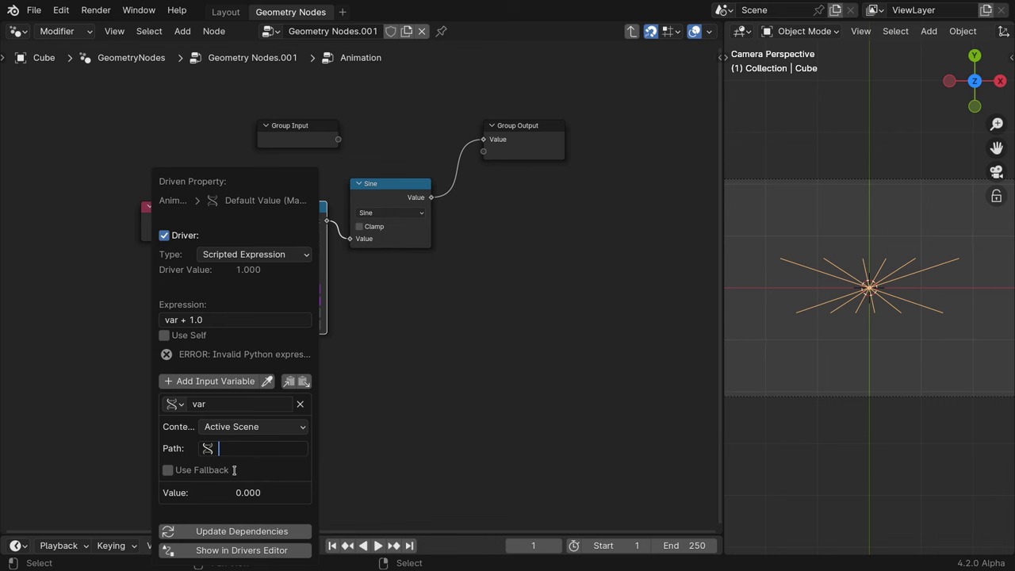
{"action": "type", "text": "frame_end"}
{"action": "key", "text": "Return"}
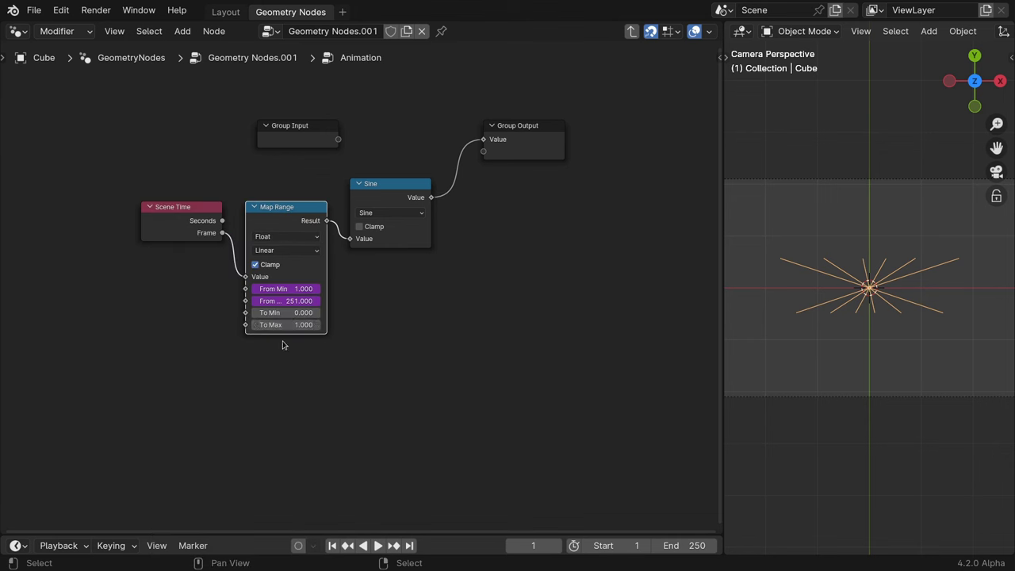
Set To Max to tau (6.283) and play the animation to watch the letters shrink and regrow.
{"action": "left_click", "coordinate": [282, 324]}
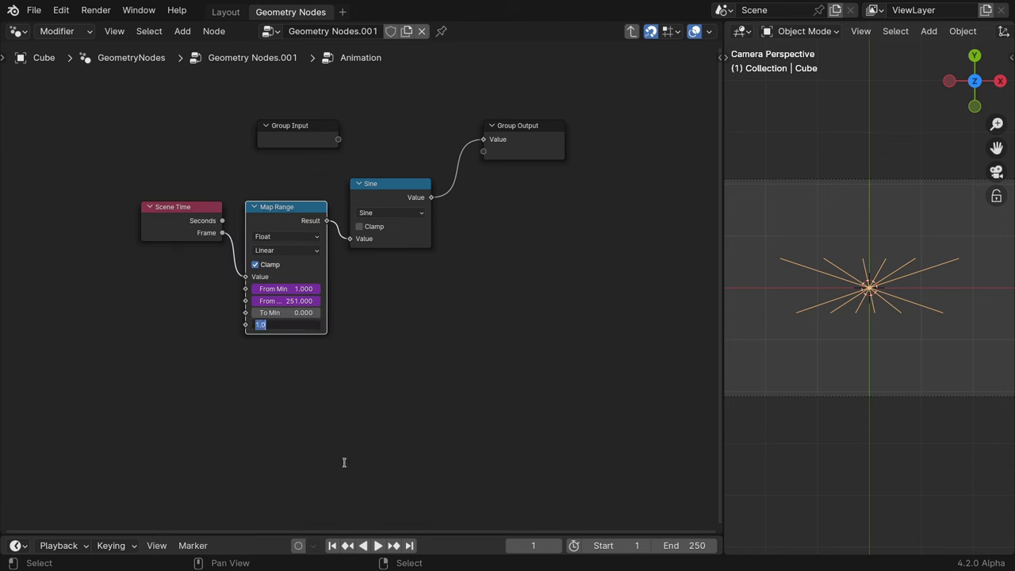
{"action": "type", "text": "tau"}
{"action": "key", "text": "Return"}
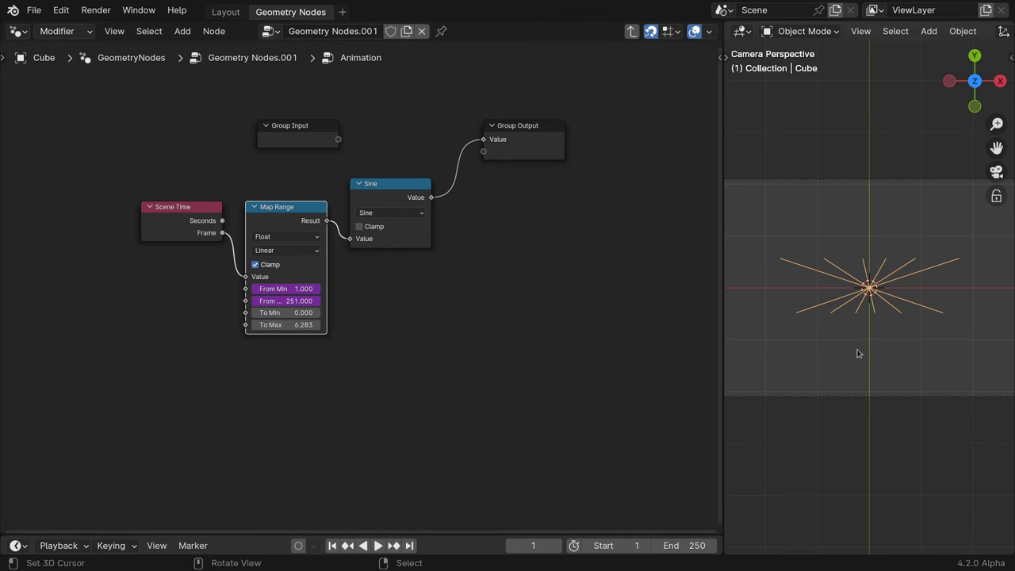
{"action": "middle_click_drag", "start_coordinate": [863, 351], "coordinate": [889, 299]}
{"action": "key", "text": "space"}
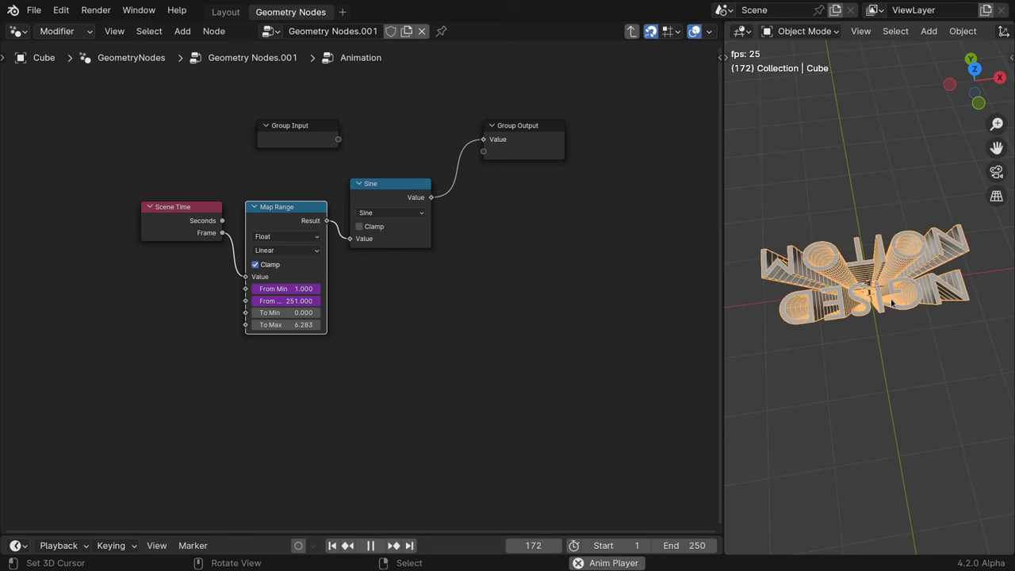
Insert a Multiply node between the time Map Range and Sine.
{"action": "key", "text": "ctrl+space"}
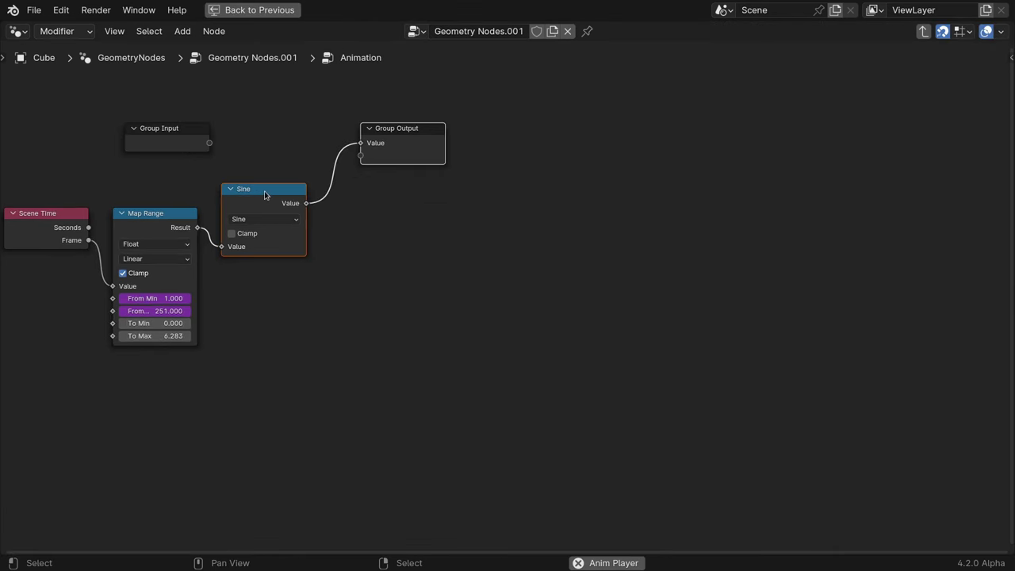
{"action": "left_click_drag", "start_coordinate": [265, 195], "coordinate": [531, 188]}
{"action": "middle_click_drag", "start_coordinate": [317, 307], "coordinate": [522, 306]}
{"action": "left_click_drag", "start_coordinate": [404, 230], "coordinate": [449, 215]}
{"action": "type", "text": "multi"}
{"action": "key", "text": "Return"}
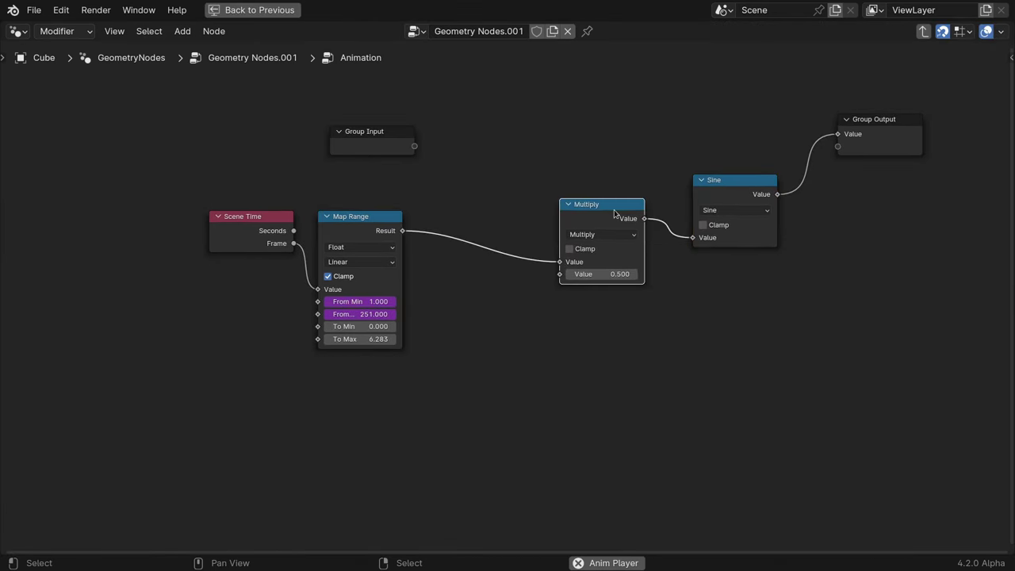
Multiply by a Random Value whose Seed comes from a new integer Seed group input.
{"action": "left_click_drag", "start_coordinate": [561, 275], "coordinate": [526, 314]}
{"action": "type", "text": "random"}
{"action": "key", "text": "Return"}
{"action": "left_click", "coordinate": [535, 315]}
{"action": "left_click_drag", "start_coordinate": [450, 383], "coordinate": [401, 385]}
{"action": "type", "text": "input"}
{"action": "key", "text": "Return"}
{"action": "left_click", "coordinate": [402, 387]}
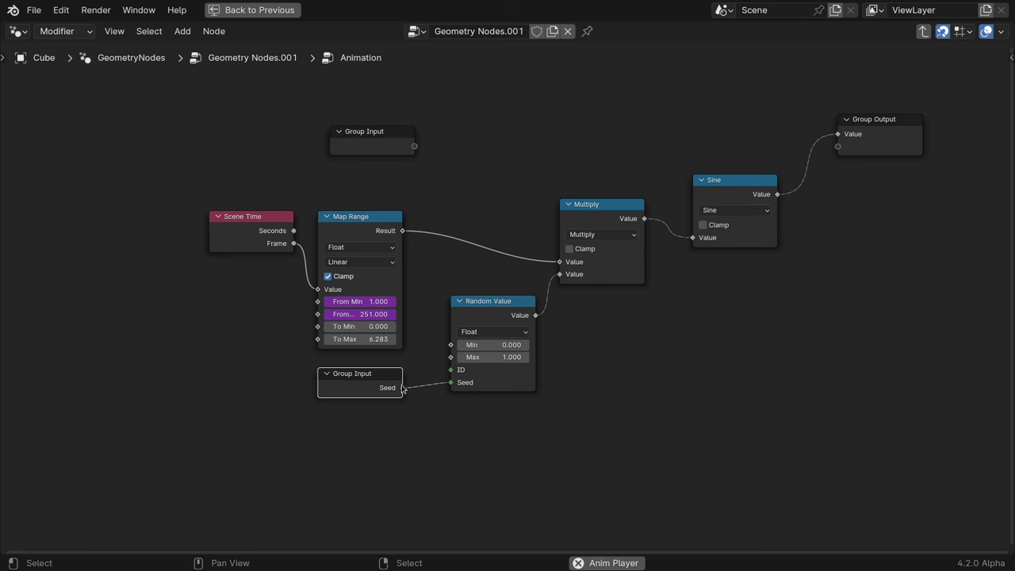
{"action": "key", "text": "n"}
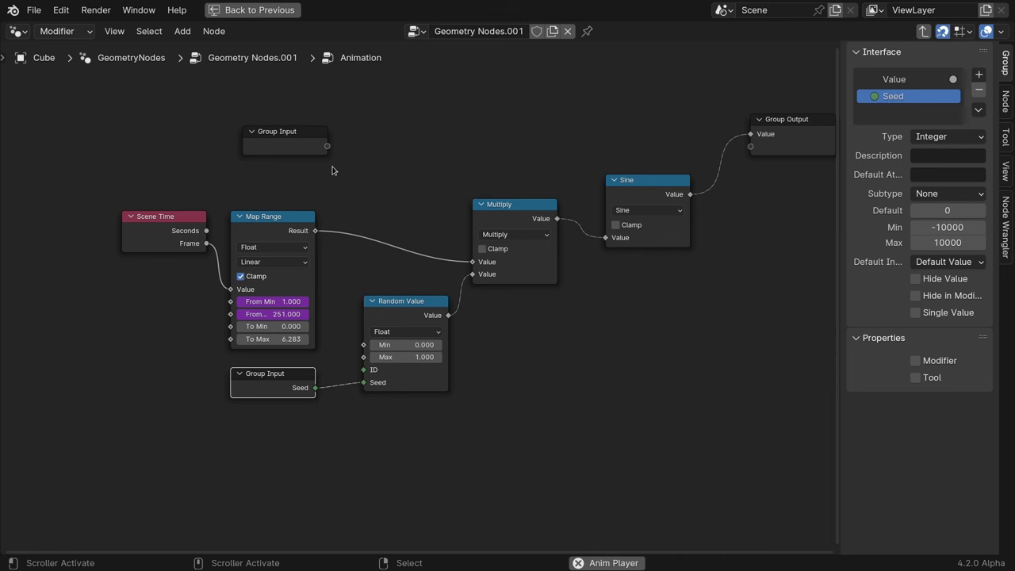
Remove the Random Value node and turn the Seed input into Loops with minimum 0, default 1.
{"action": "left_click", "coordinate": [387, 310]}
{"action": "key", "text": "ctrl+x"}
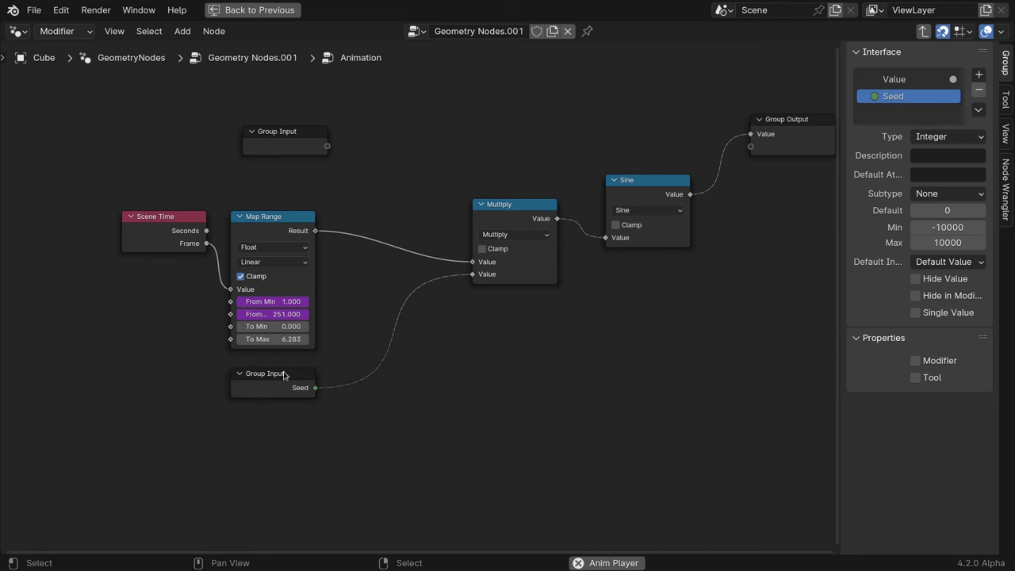
{"action": "left_click_drag", "start_coordinate": [292, 378], "coordinate": [412, 305]}
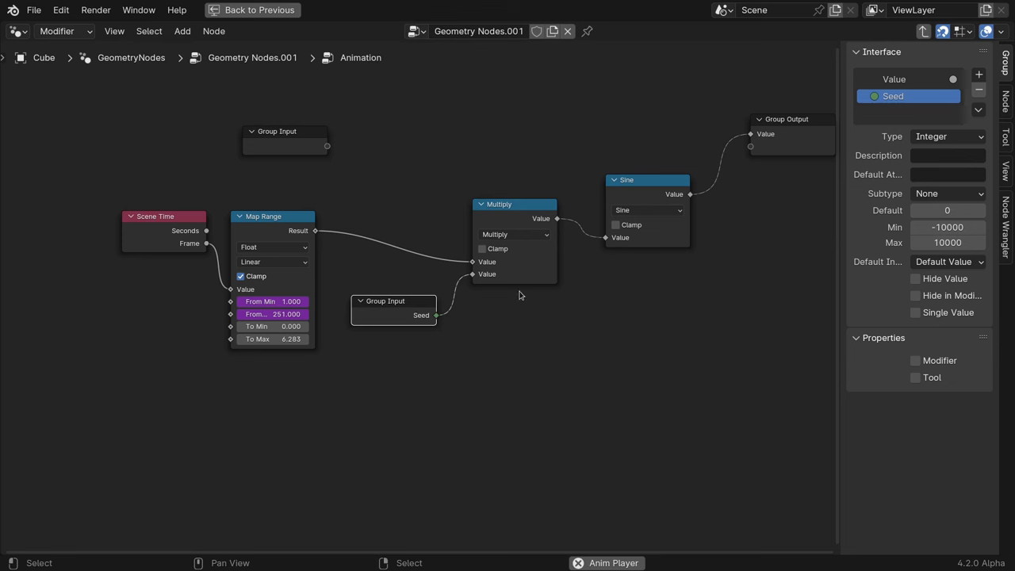
{"action": "double_click", "coordinate": [901, 96]}
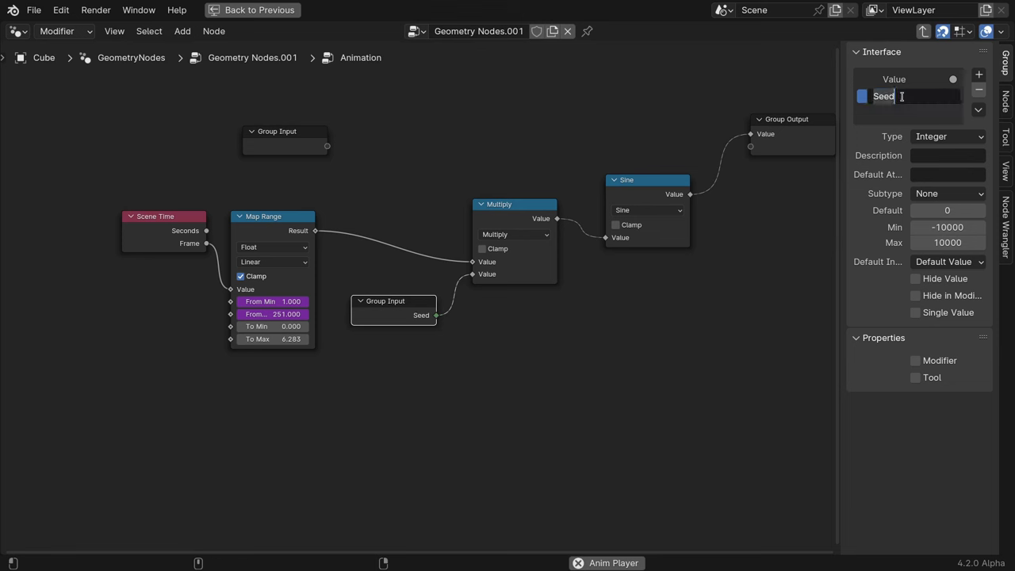
{"action": "type", "text": "Loops"}
{"action": "key", "text": "Return"}
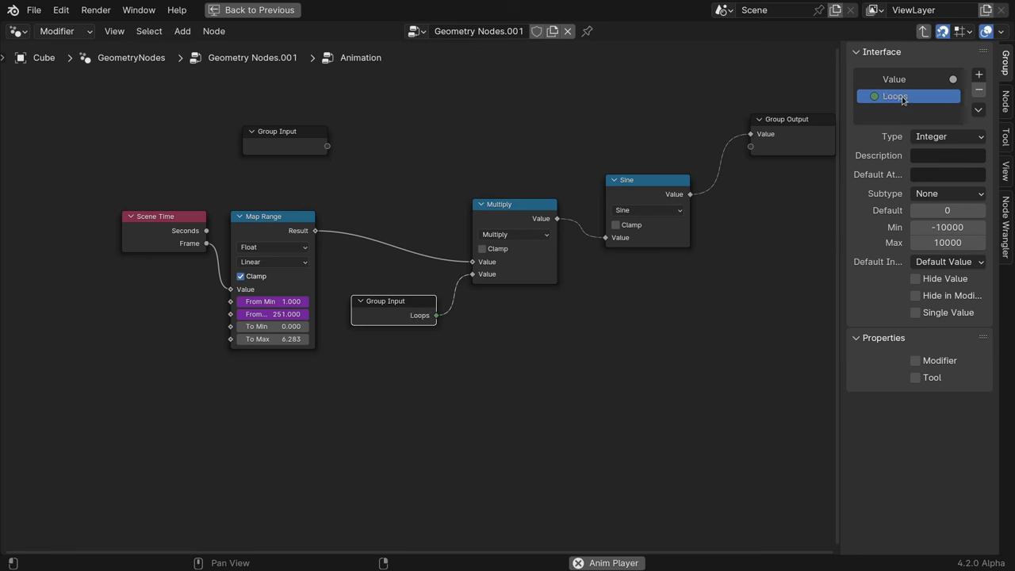
{"action": "key", "text": "BackSpace"}
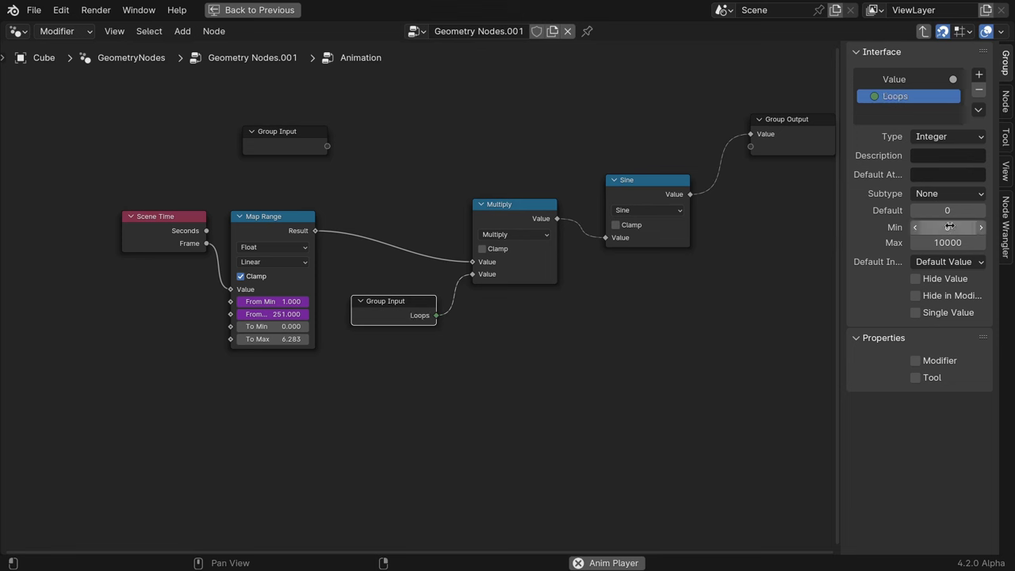
{"action": "left_click", "coordinate": [959, 211]}
{"action": "type", "text": "1"}
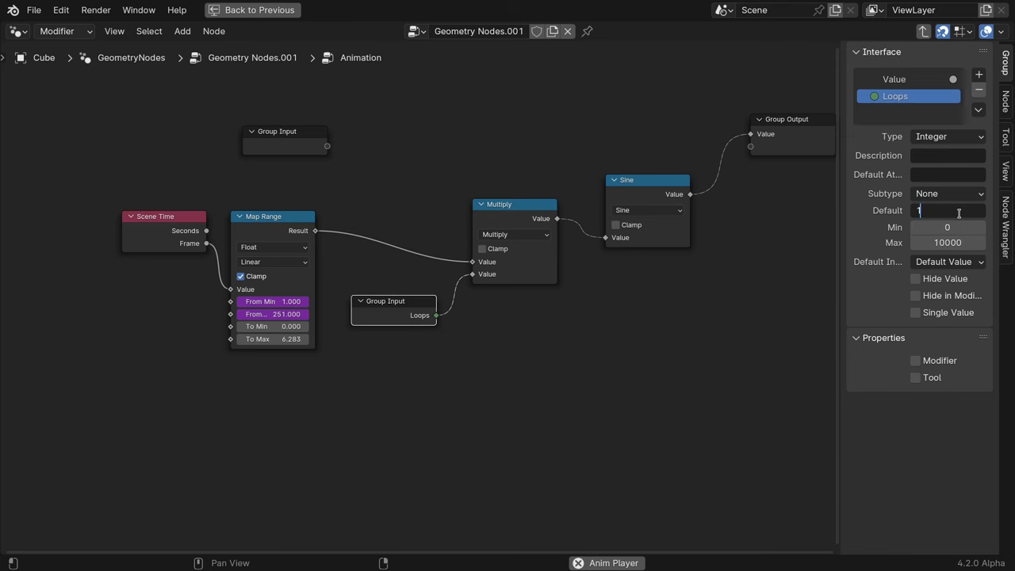
{"action": "key", "text": "Return"}
Back in the parent tree, raise the Animation node's Loops to 4 and maximize the viewport.
{"action": "key", "text": "Tab"}
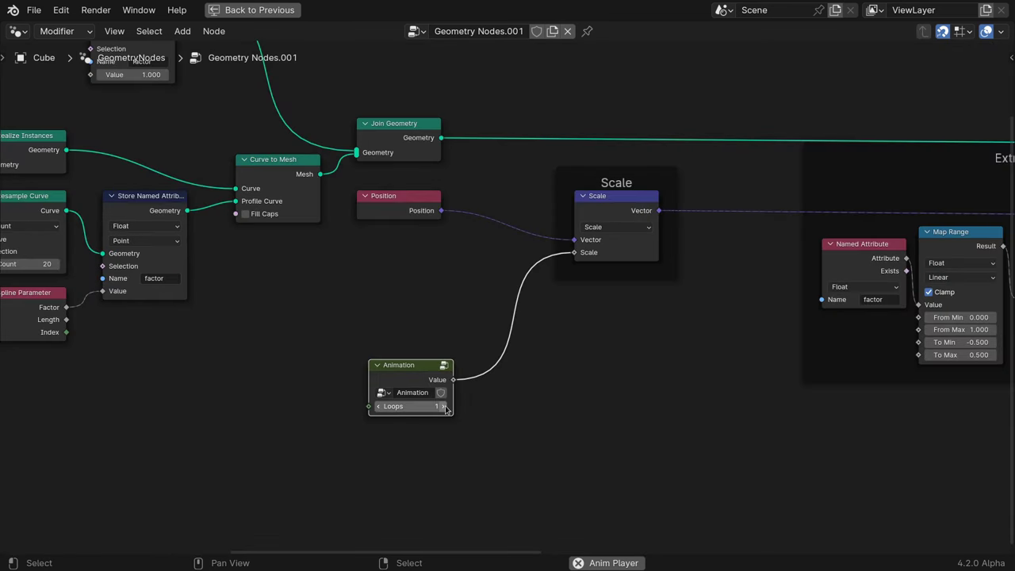
{"action": "key", "text": "ctrl+space"}
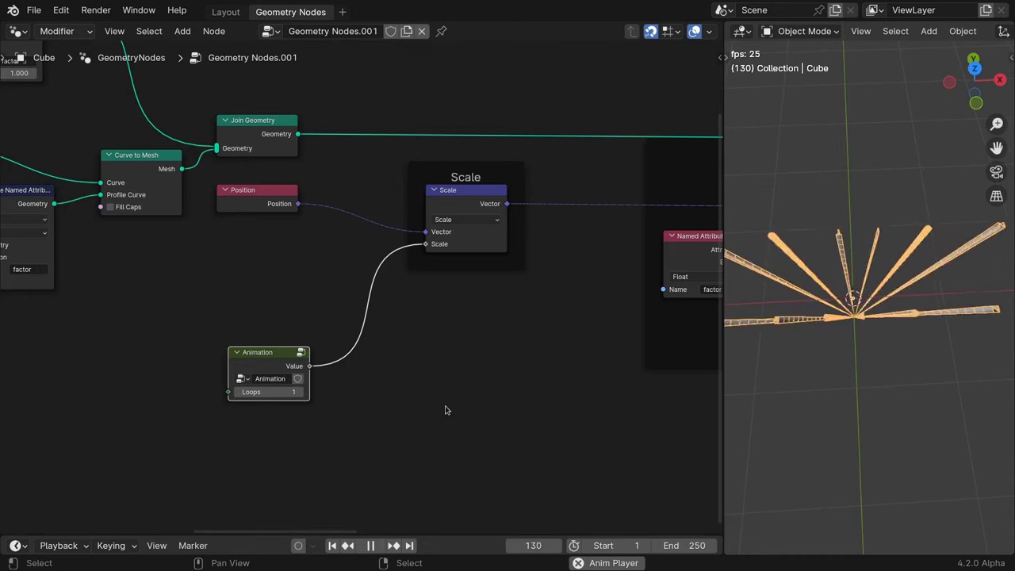
{"action": "left_click", "coordinate": [302, 392]}
{"action": "left_click", "coordinate": [302, 392]}
{"action": "left_click", "coordinate": [302, 391]}
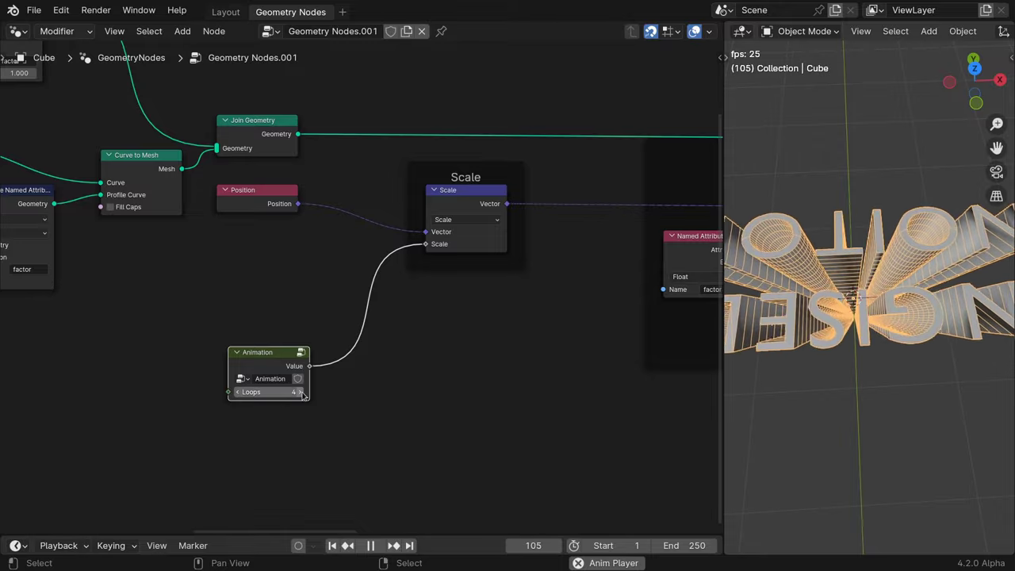
{"action": "key", "text": "ctrl+space"}
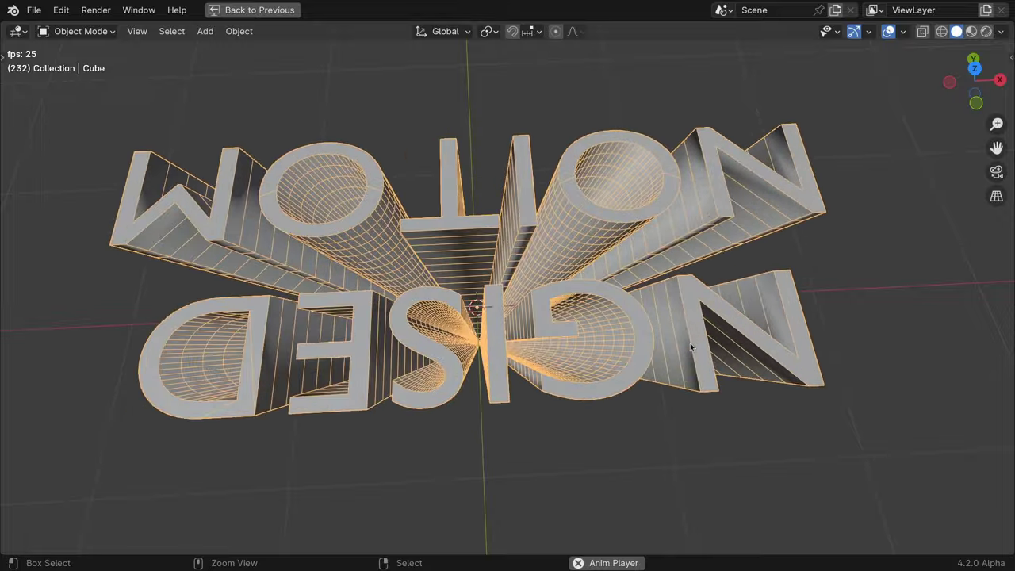
Add a Map Range after Sine with From Min set to -1.
{"action": "key", "text": "shift+F3"}
{"action": "middle_click_drag", "start_coordinate": [729, 333], "coordinate": [466, 188]}
{"action": "left_click_drag", "start_coordinate": [466, 188], "coordinate": [708, 248]}
{"action": "left_click_drag", "start_coordinate": [407, 222], "coordinate": [470, 186]}
{"action": "type", "text": "map ran"}
{"action": "key", "text": "Return"}
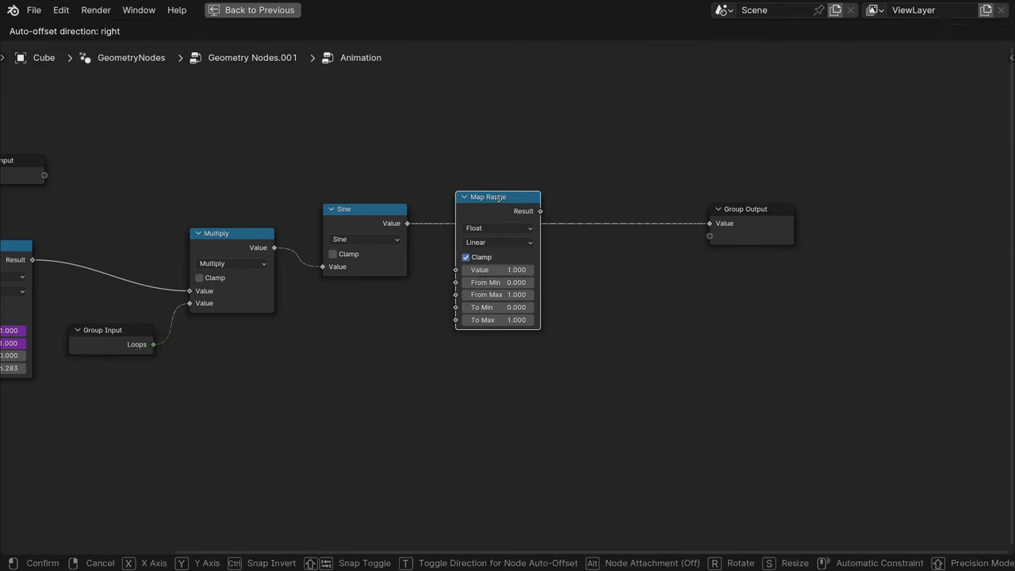
{"action": "left_click", "coordinate": [497, 202]}
{"action": "left_click", "coordinate": [498, 282]}
{"action": "type", "text": "-1"}
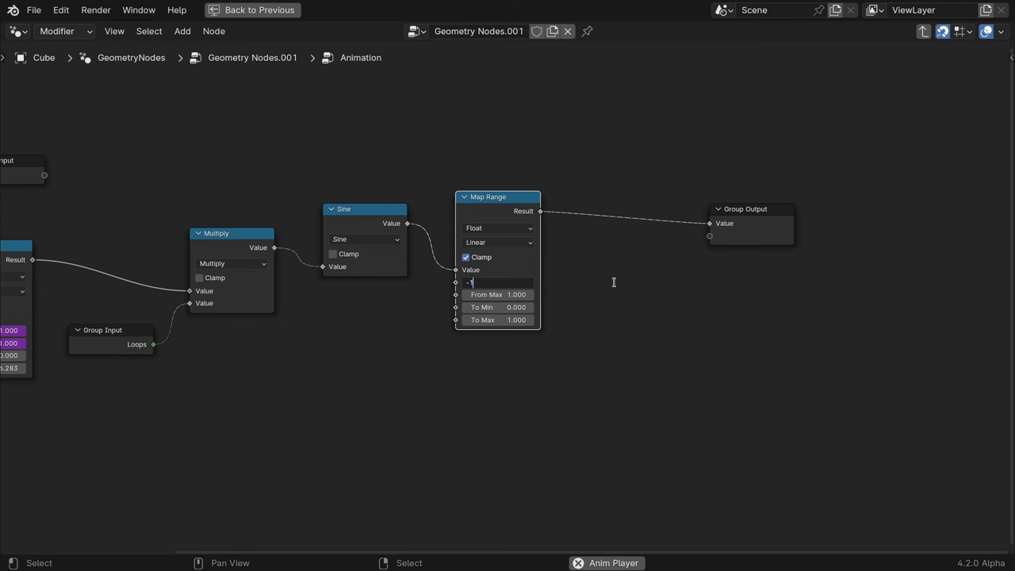
{"action": "key", "text": "Return"}
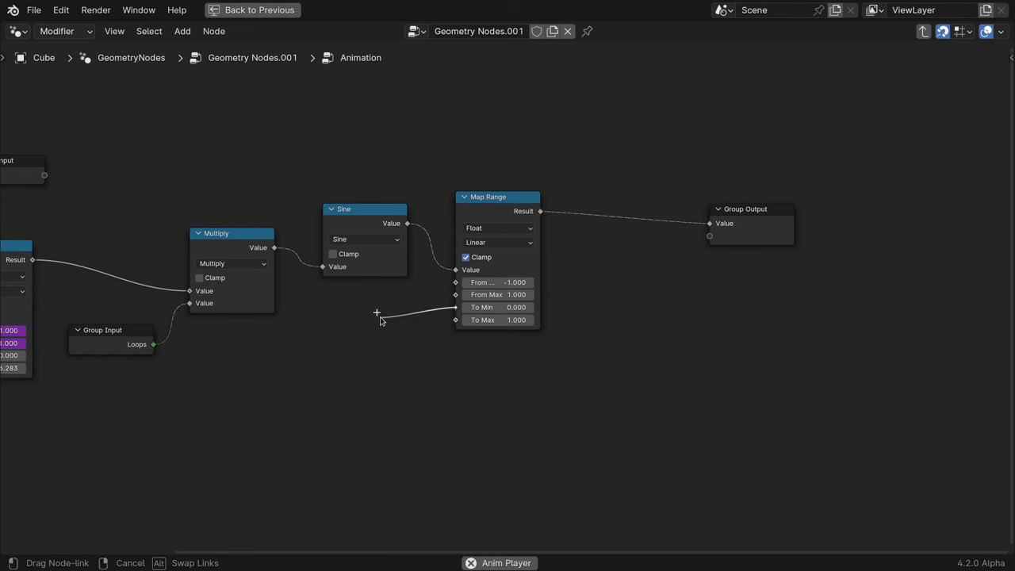
Expose the Map Range's To Min and To Max as group inputs.
{"action": "left_click_drag", "start_coordinate": [456, 307], "coordinate": [379, 317]}
{"action": "type", "text": "in"}
{"action": "key", "text": "Return"}
{"action": "left_click", "coordinate": [380, 317]}
{"action": "left_click_drag", "start_coordinate": [456, 320], "coordinate": [411, 354]}
{"action": "type", "text": "input"}
{"action": "key", "text": "Return"}
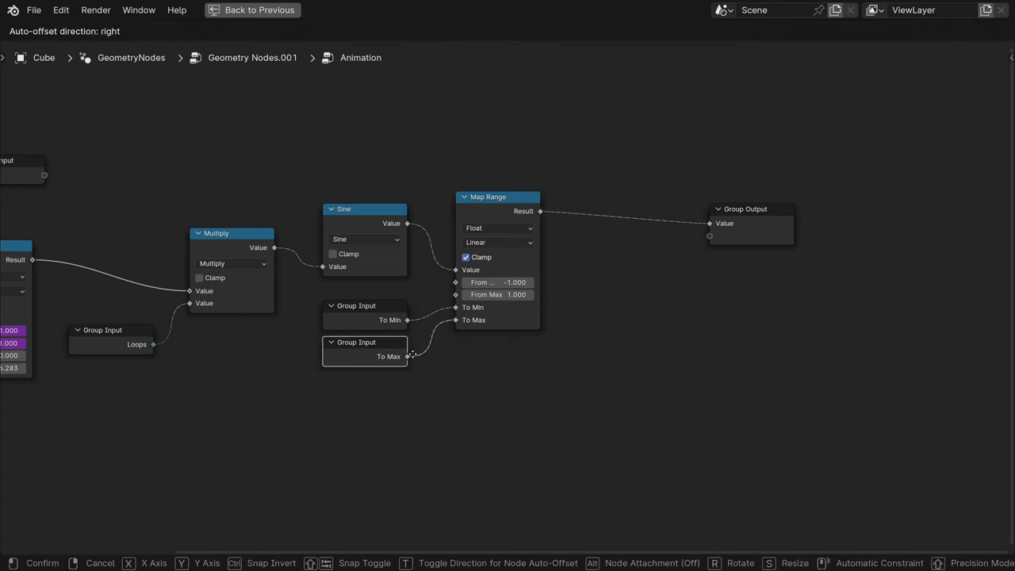
{"action": "left_click", "coordinate": [412, 354]}
In the parent tree, set the Animation node's To Min to 0.5 and restore the layout.
{"action": "key", "text": "Tab"}
{"action": "left_click", "coordinate": [418, 418]}
{"action": "type", "text": "0."}
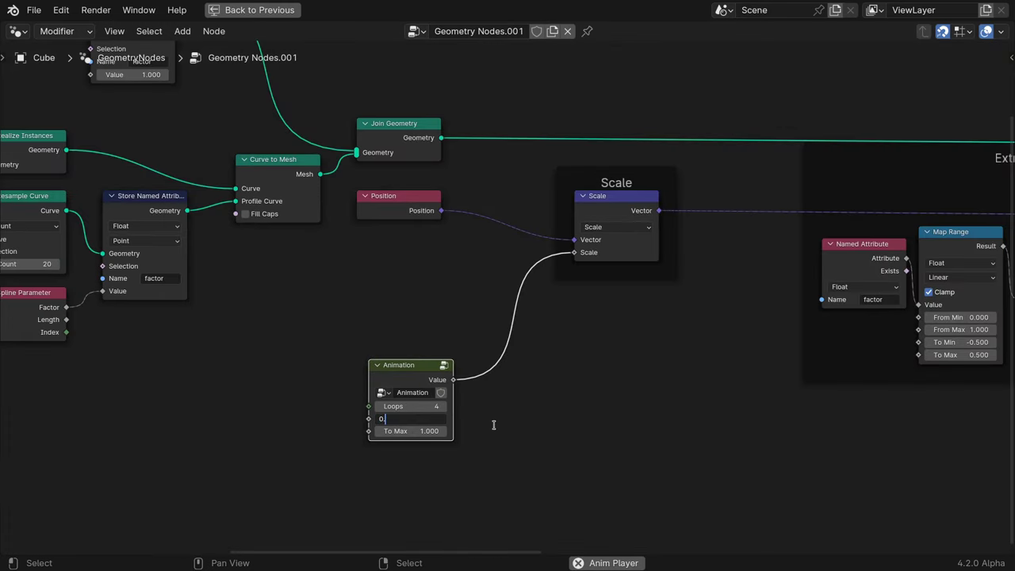
{"action": "type", "text": "5"}
{"action": "key", "text": "Return"}
{"action": "key", "text": "ctrl+space"}
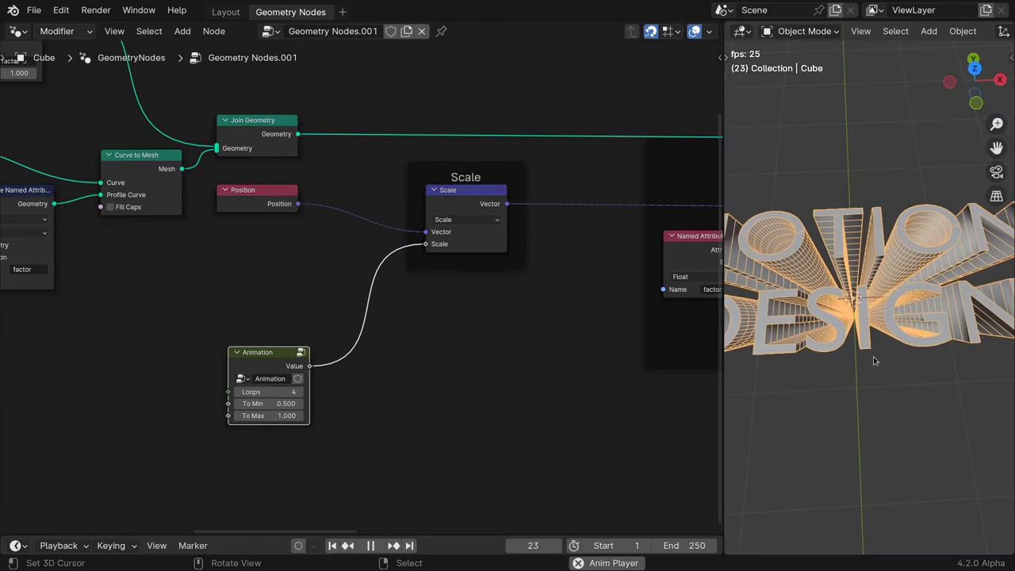
Watch the text pulse between 0.5 and 1 scale, then select the Named Attribute node reading factor.
{"action": "key", "text": "ctrl+space"}
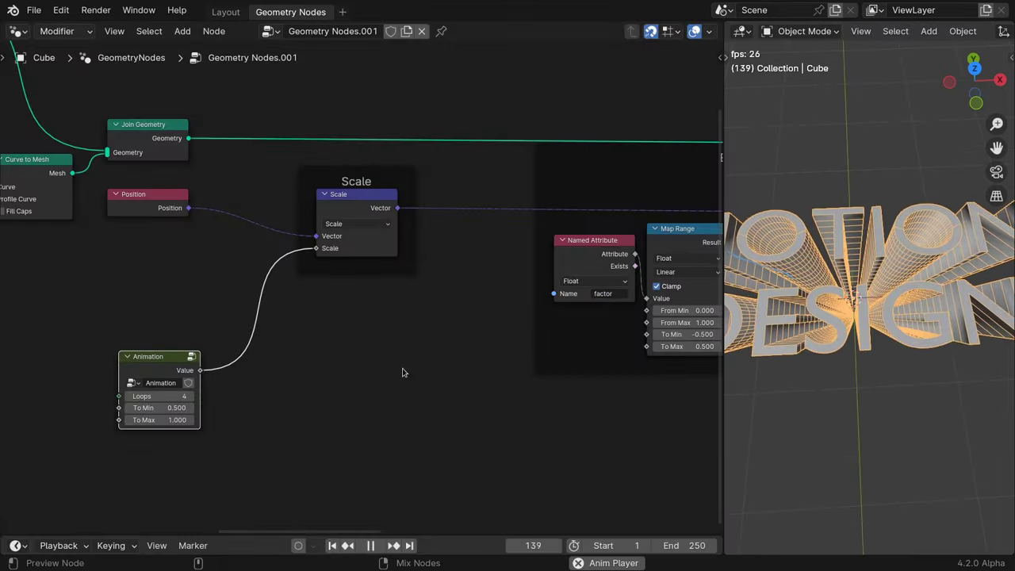
{"action": "left_click", "coordinate": [588, 241]}
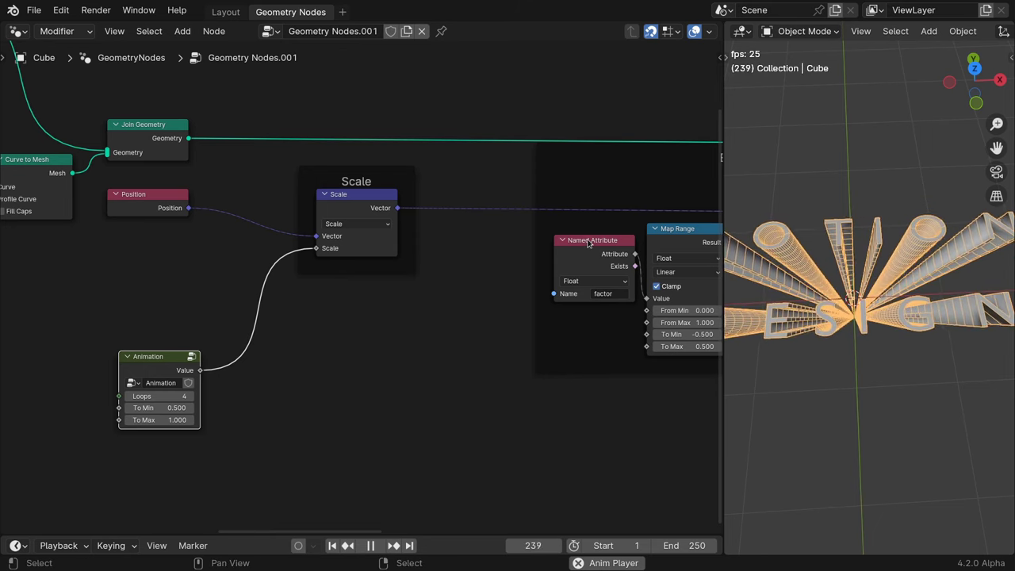
Inside the Animation group, add the Named Attribute factor to the mapped time with an Add node.
{"action": "left_click", "coordinate": [173, 356]}
{"action": "key", "text": "Tab"}
{"action": "key", "text": "ctrl+space"}
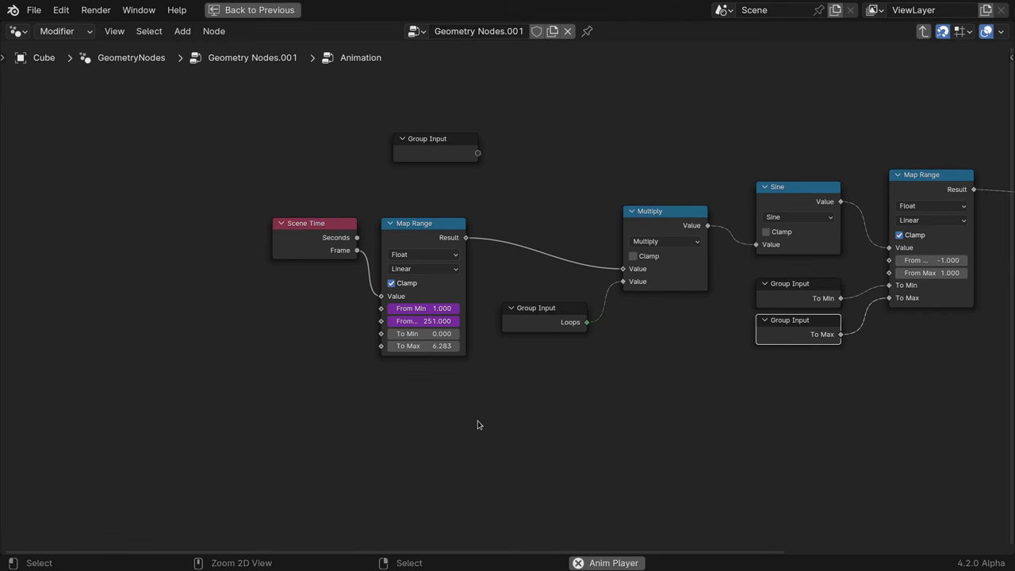
{"action": "left_click", "coordinate": [478, 420]}
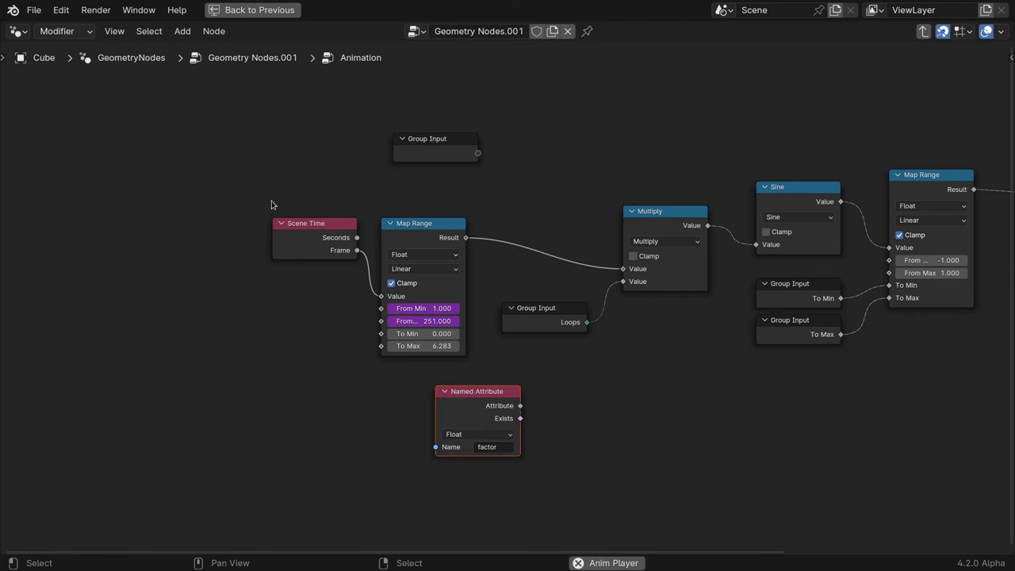
{"action": "left_click_drag", "start_coordinate": [270, 204], "coordinate": [380, 224]}
{"action": "type", "text": "add"}
{"action": "key", "text": "Return"}
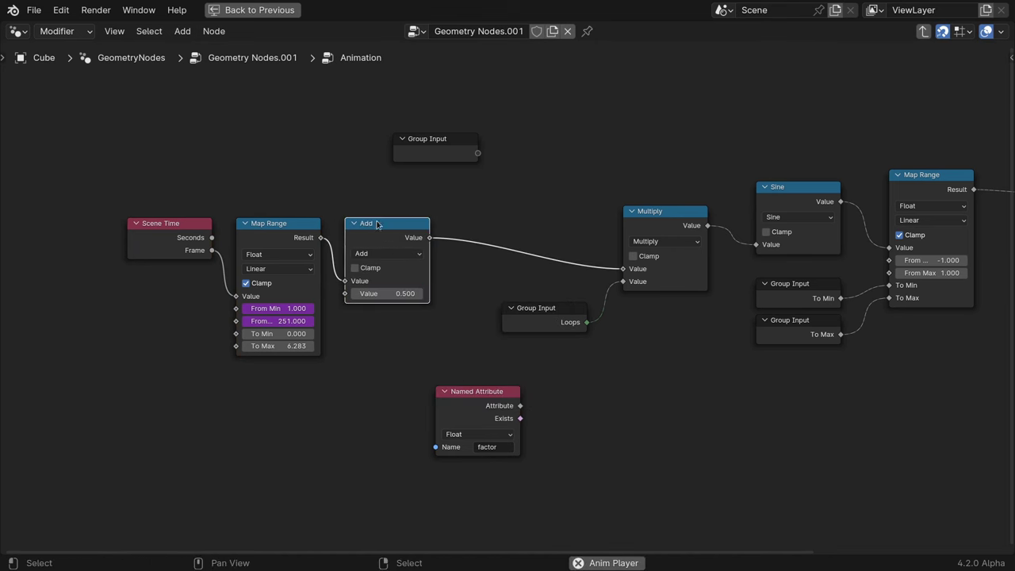
{"action": "left_click_drag", "start_coordinate": [474, 400], "coordinate": [344, 293]}
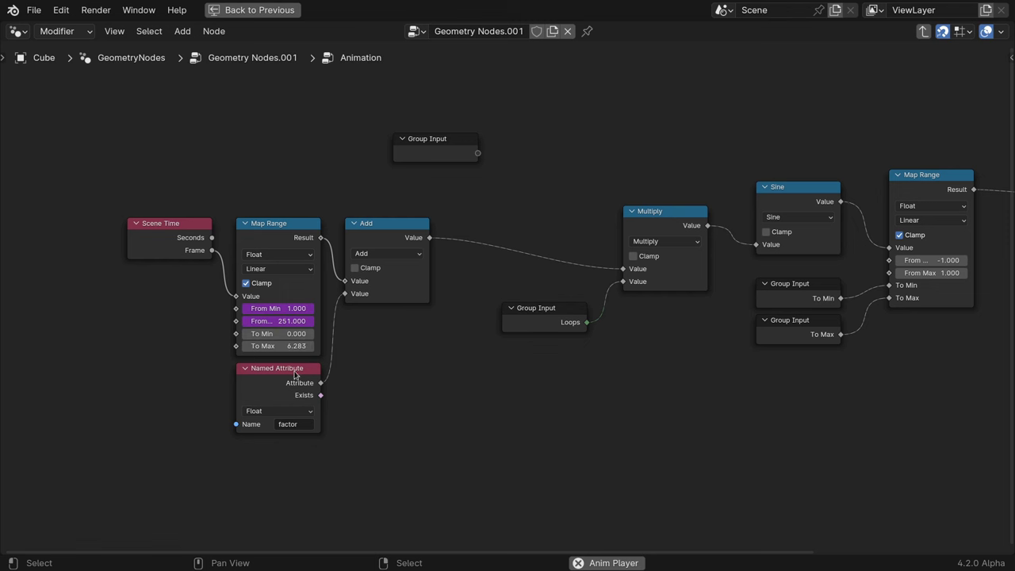
Multiply the factor by pi/3 (1.047) before it reaches Add.
{"action": "left_click_drag", "start_coordinate": [295, 374], "coordinate": [262, 398]}
{"action": "type", "text": "mult"}
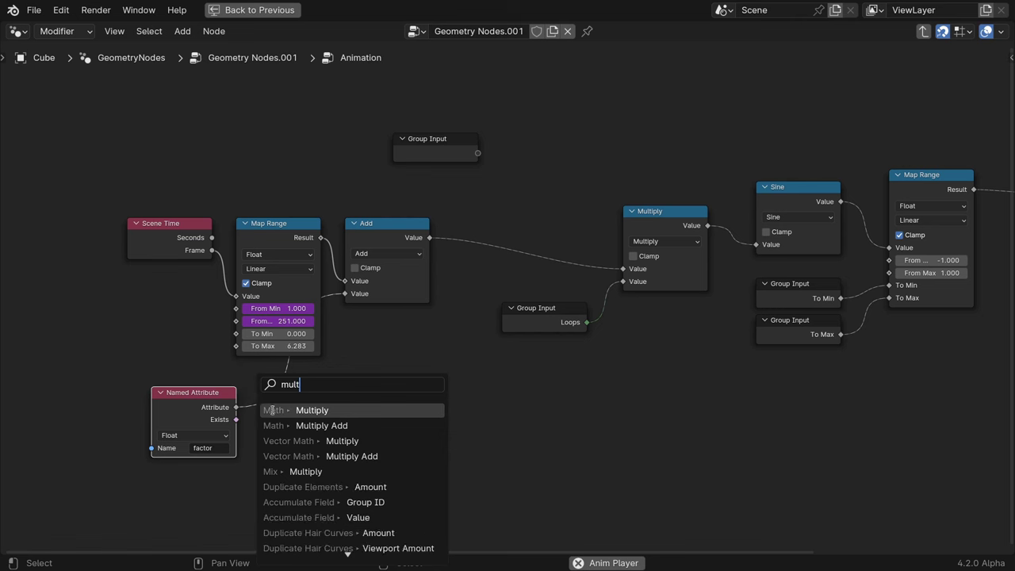
{"action": "left_click", "coordinate": [282, 412]}
{"action": "left_click", "coordinate": [273, 394]}
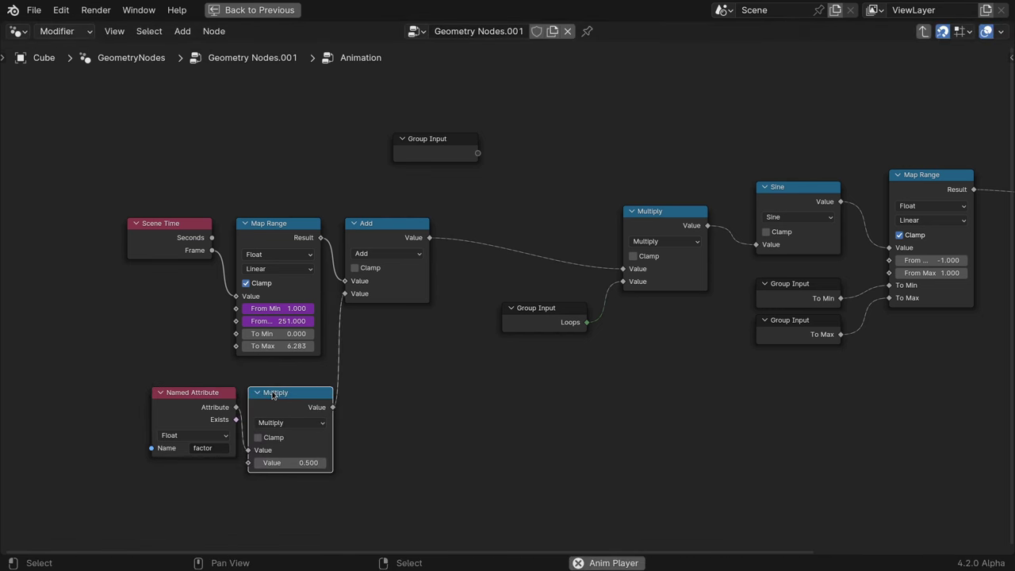
{"action": "left_click", "coordinate": [298, 462]}
{"action": "type", "text": "p"}
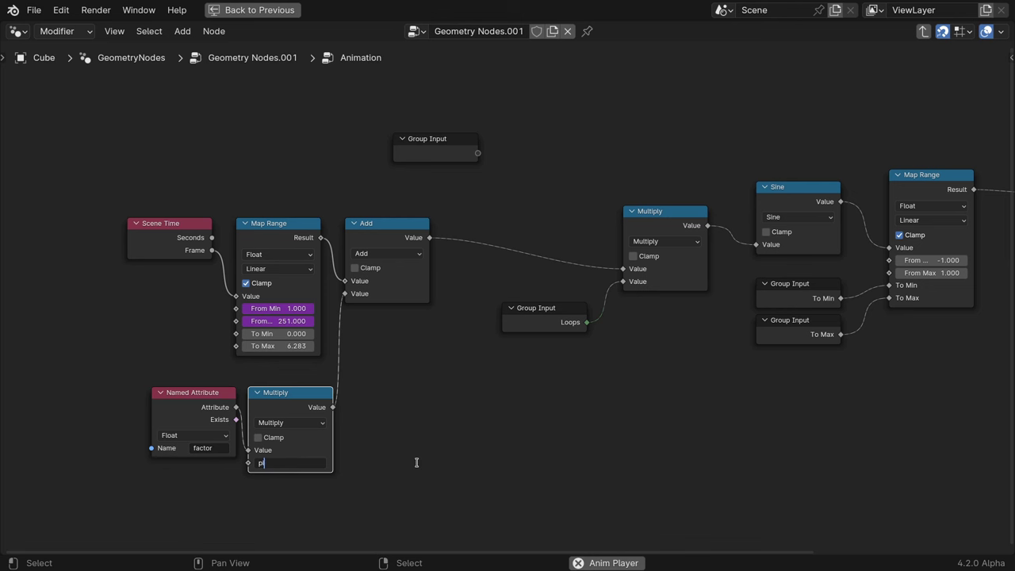
{"action": "type", "text": "i/3"}
{"action": "key", "text": "Return"}
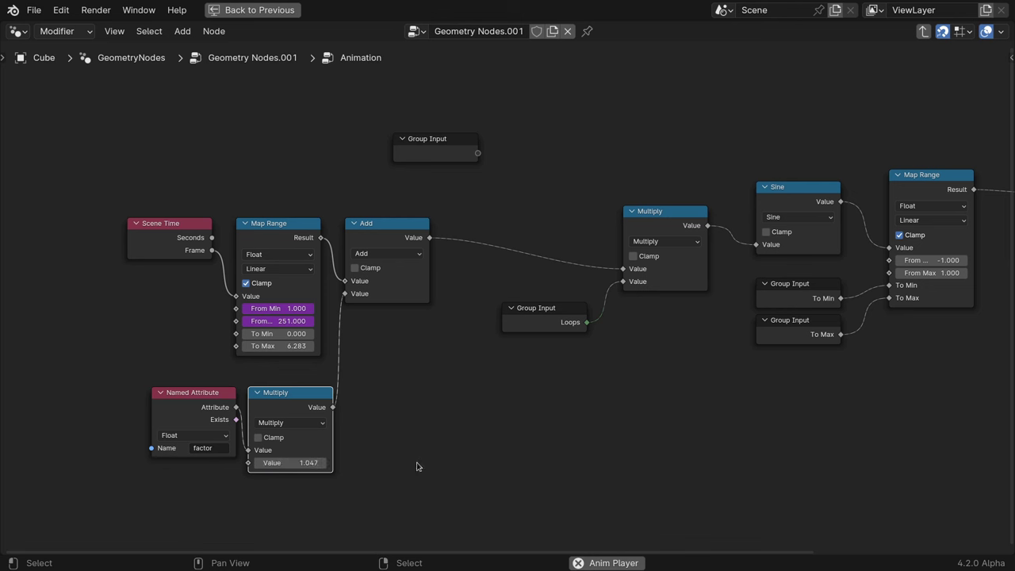
Scale the factor further with a second Multiply fed by a seeded Random Value.
{"action": "left_click_drag", "start_coordinate": [333, 406], "coordinate": [343, 399]}
{"action": "type", "text": "multipl"}
{"action": "key", "text": "Return"}
{"action": "left_click", "coordinate": [355, 394]}
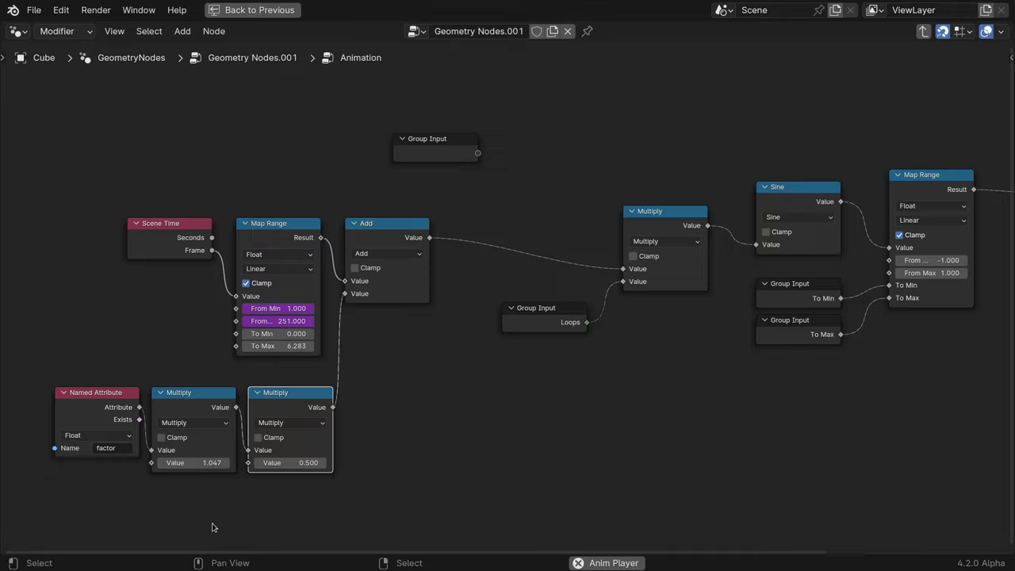
{"action": "middle_click_drag", "start_coordinate": [211, 528], "coordinate": [341, 361]}
{"action": "left_click_drag", "start_coordinate": [377, 301], "coordinate": [330, 357]}
{"action": "type", "text": "random"}
{"action": "key", "text": "Return"}
{"action": "left_click", "coordinate": [329, 357]}
{"action": "left_click_drag", "start_coordinate": [279, 421], "coordinate": [262, 421]}
Replace the Random Value node with a new Group Input wired into Multiply.
{"action": "type", "text": "input"}
{"action": "key", "text": "Return"}
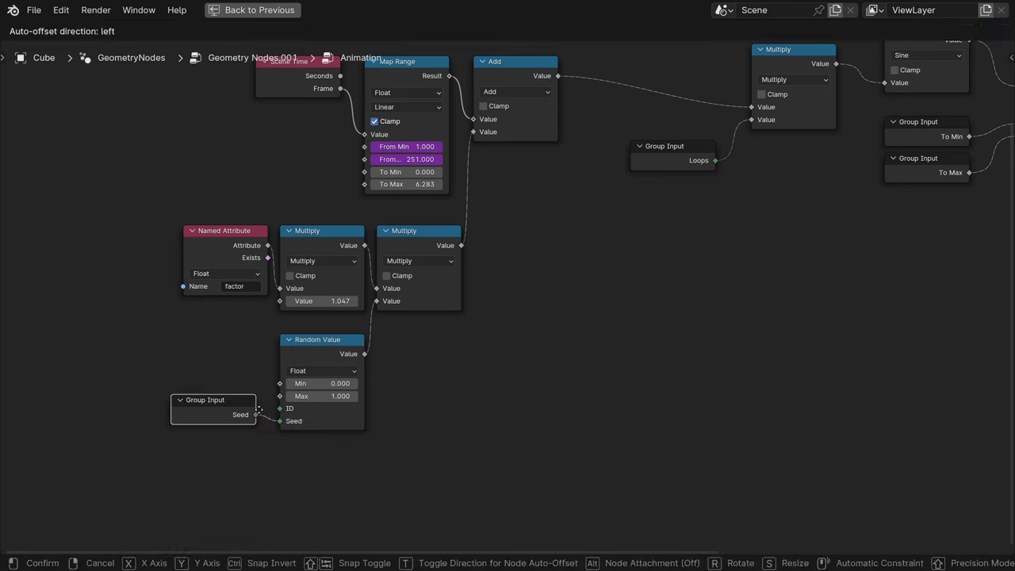
{"action": "left_click", "coordinate": [262, 415]}
{"action": "left_click", "coordinate": [305, 348]}
{"action": "key", "text": "ctrl+x"}
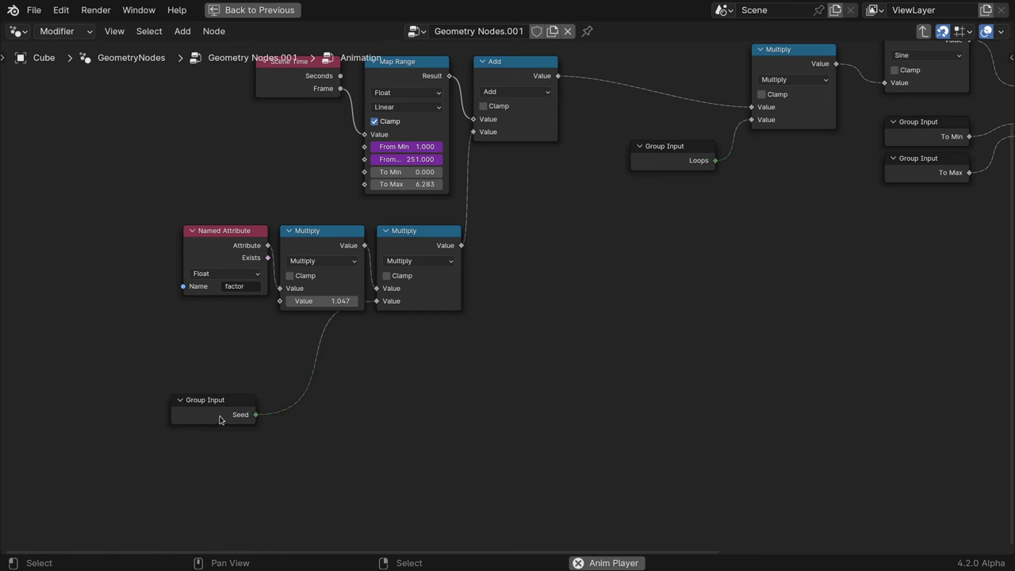
{"action": "left_click_drag", "start_coordinate": [216, 410], "coordinate": [314, 350]}
Rename the input Row Offset with default 1, min 0, max 100, then exit the group.
{"action": "key", "text": "n"}
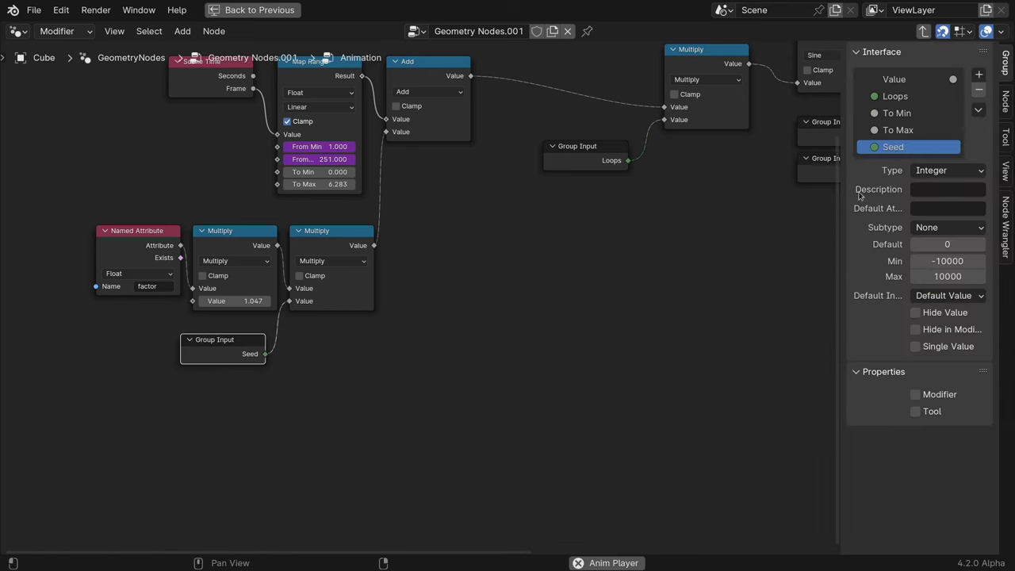
{"action": "double_click", "coordinate": [892, 147]}
{"action": "type", "text": "Row"}
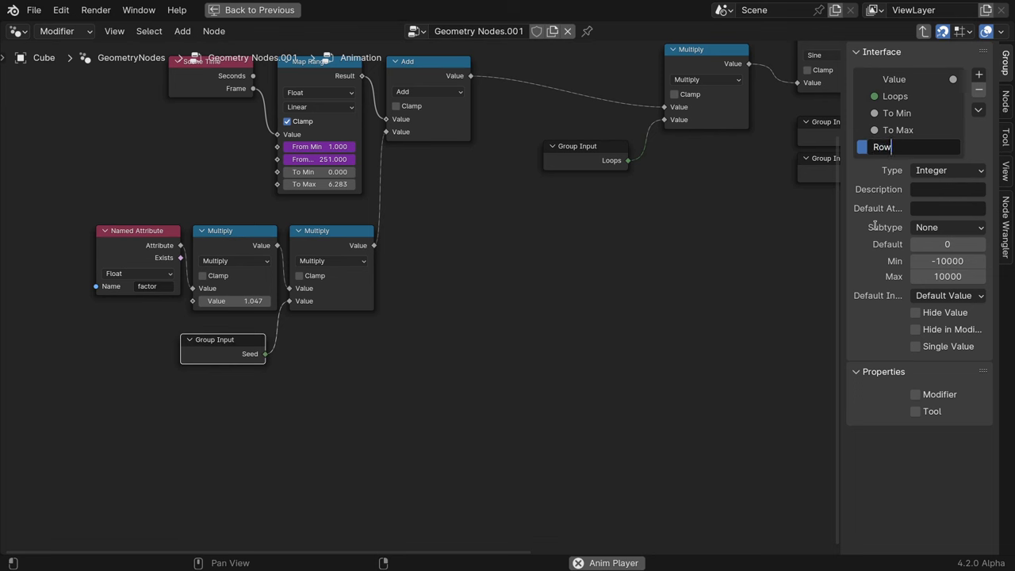
{"action": "type", "text": " Offs"}
{"action": "key", "text": "Return"}
{"action": "left_click", "coordinate": [949, 245]}
{"action": "type", "text": "1"}
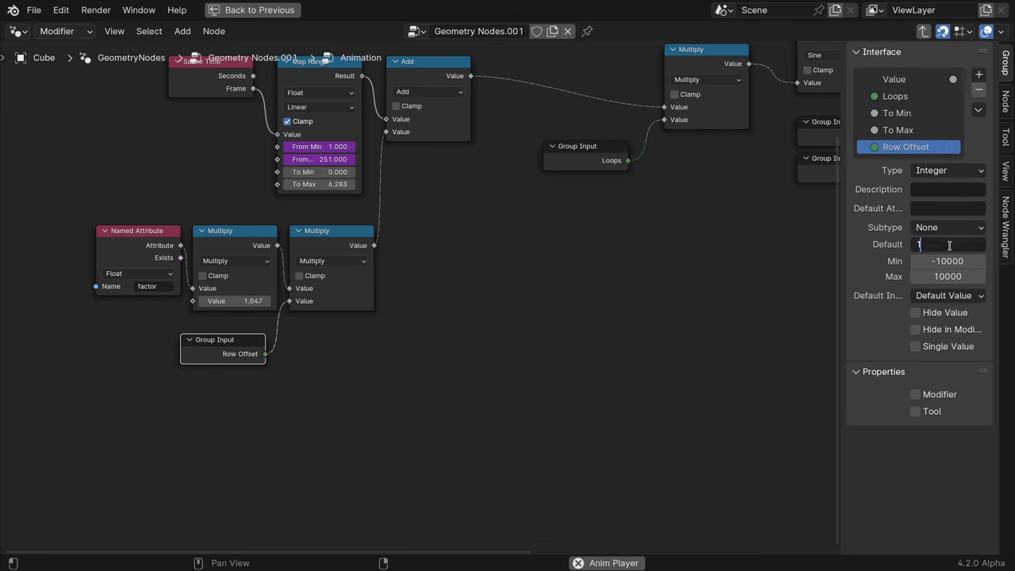
{"action": "key", "text": "Tab"}
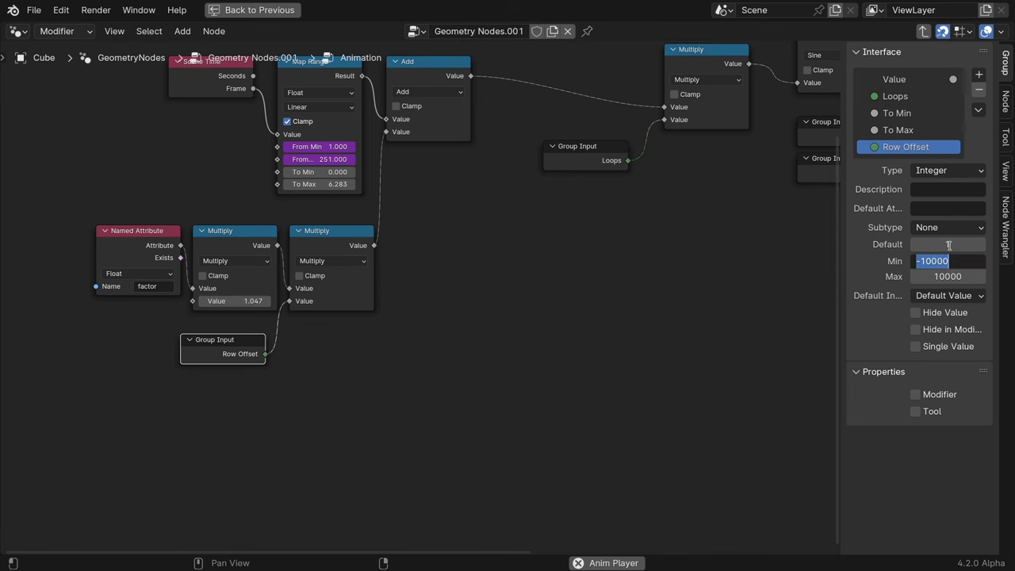
{"action": "type", "text": "0"}
{"action": "key", "text": "Tab"}
{"action": "type", "text": "1"}
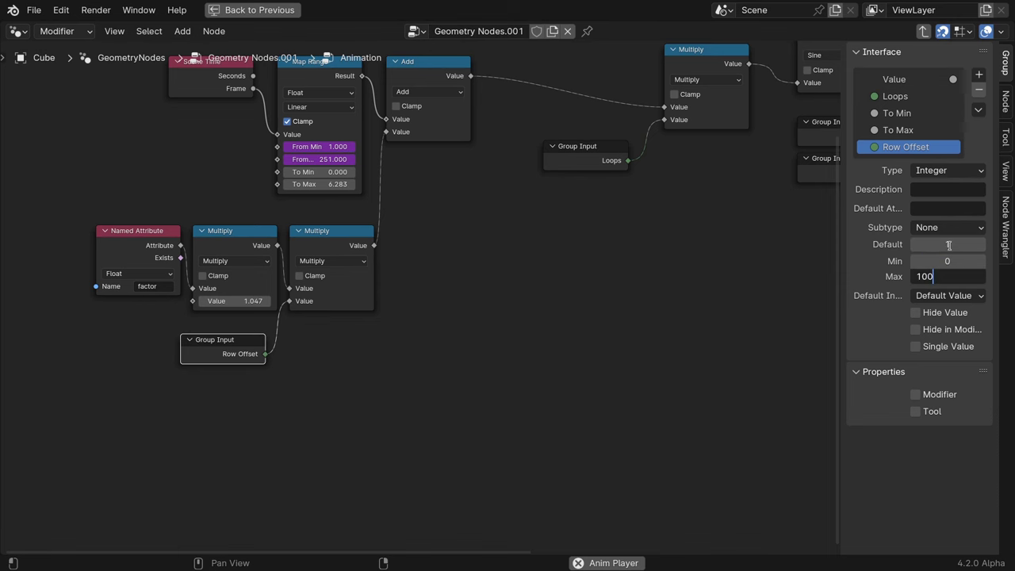
{"action": "key", "text": "Return"}
{"action": "key", "text": "n"}
{"action": "key", "text": "Tab"}
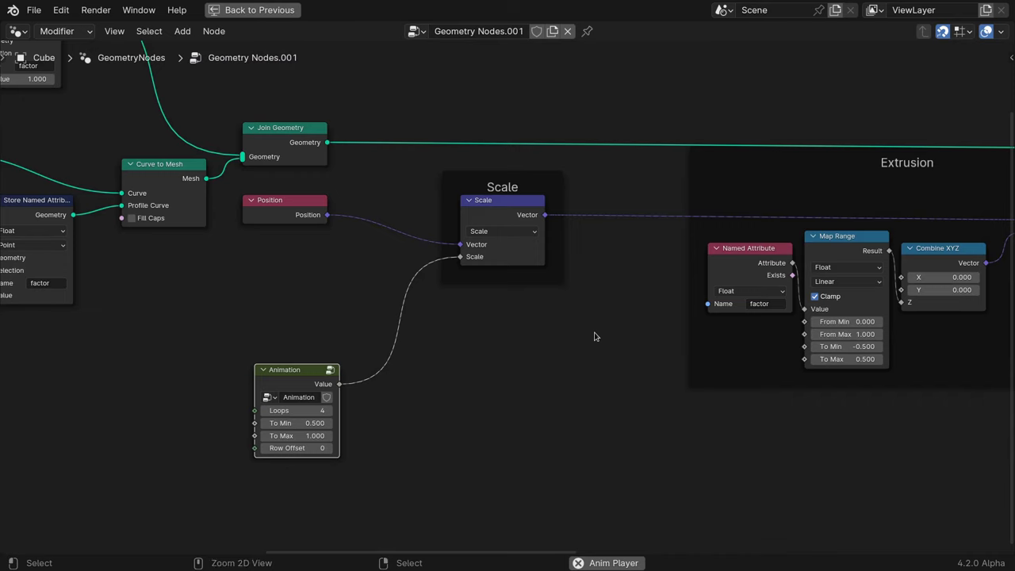
Step the Animation node's Row Offset through several values during playback, ending at 2.
{"action": "left_click", "coordinate": [327, 449]}
{"action": "key", "text": "ctrl+space"}
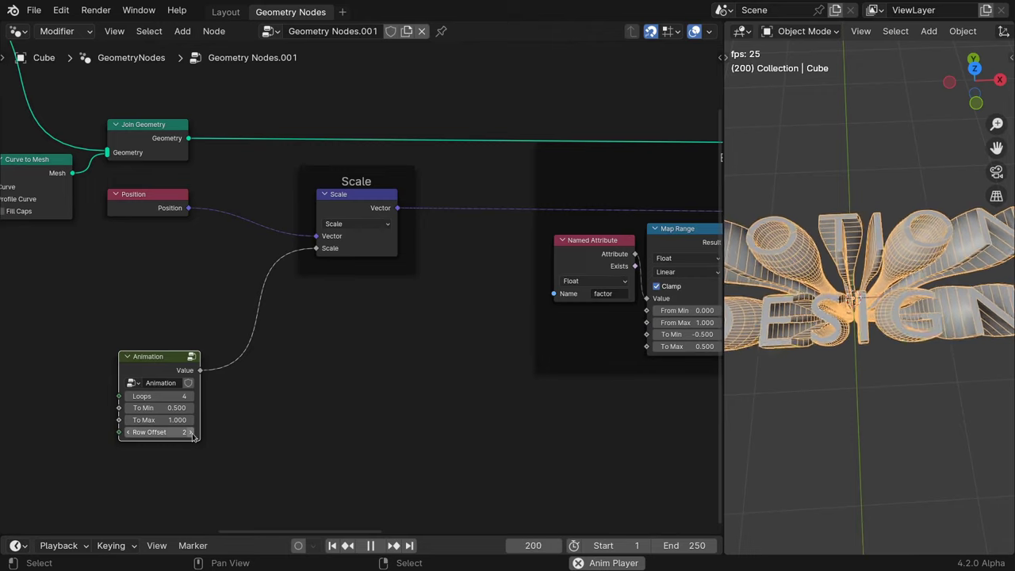
{"action": "left_click", "coordinate": [192, 433]}
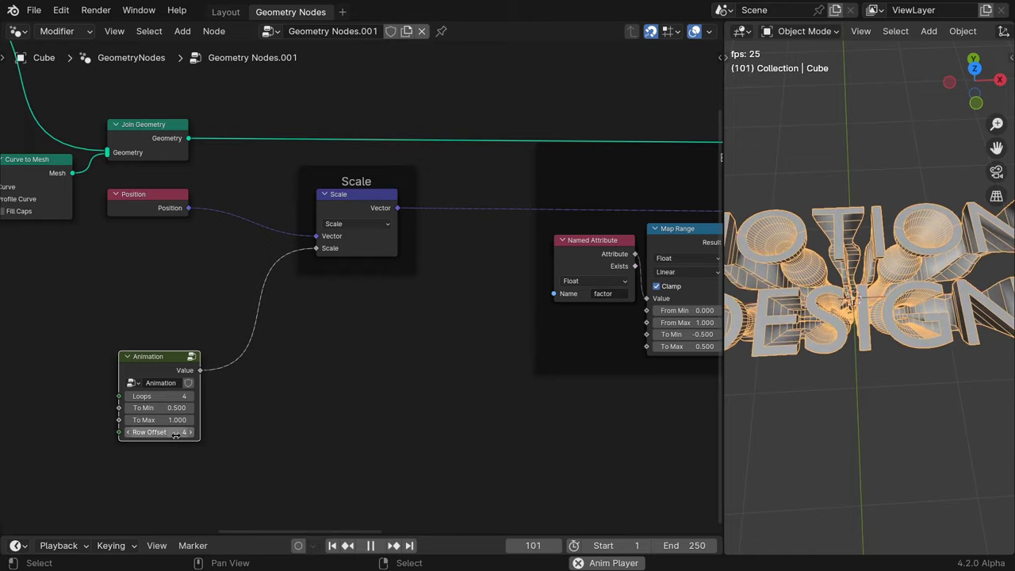
{"action": "left_click", "coordinate": [127, 432]}
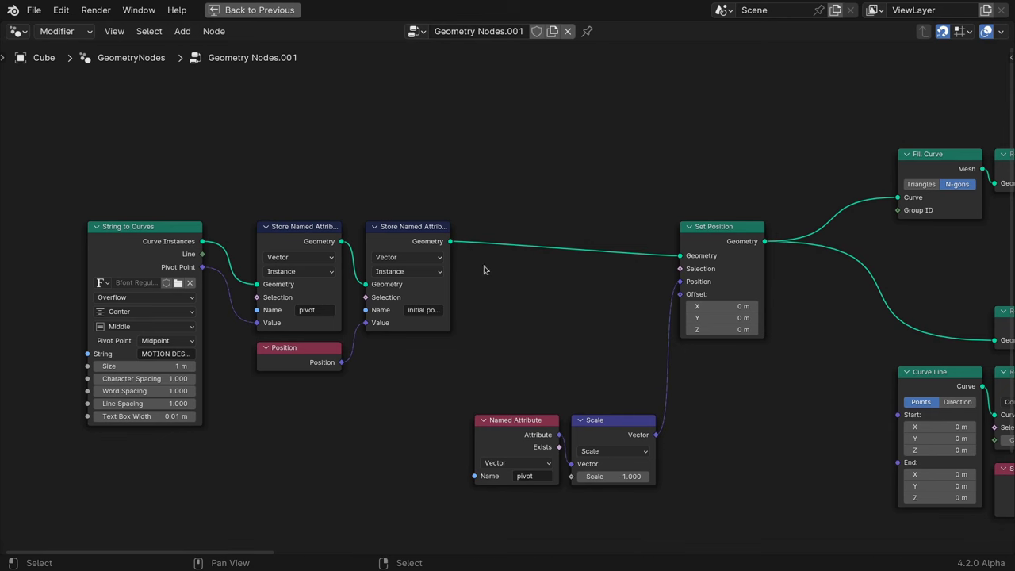
Duplicate Store Named Attribute as a Float attribute named 'character factor'.
{"action": "key", "text": "shift+d"}
{"action": "left_click", "coordinate": [576, 252]}
{"action": "left_click", "coordinate": [530, 257]}
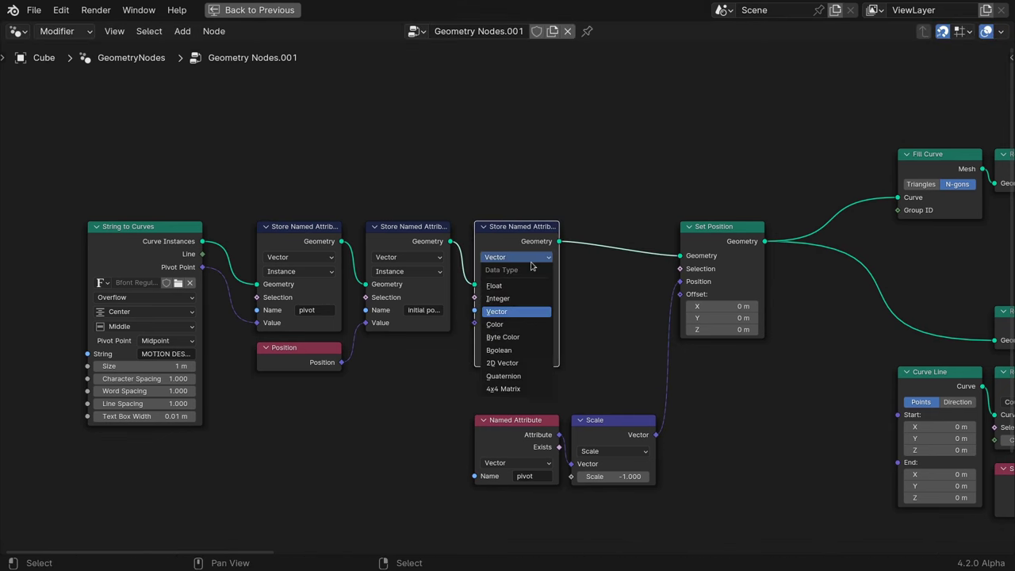
{"action": "left_click", "coordinate": [528, 287]}
{"action": "left_click", "coordinate": [533, 310]}
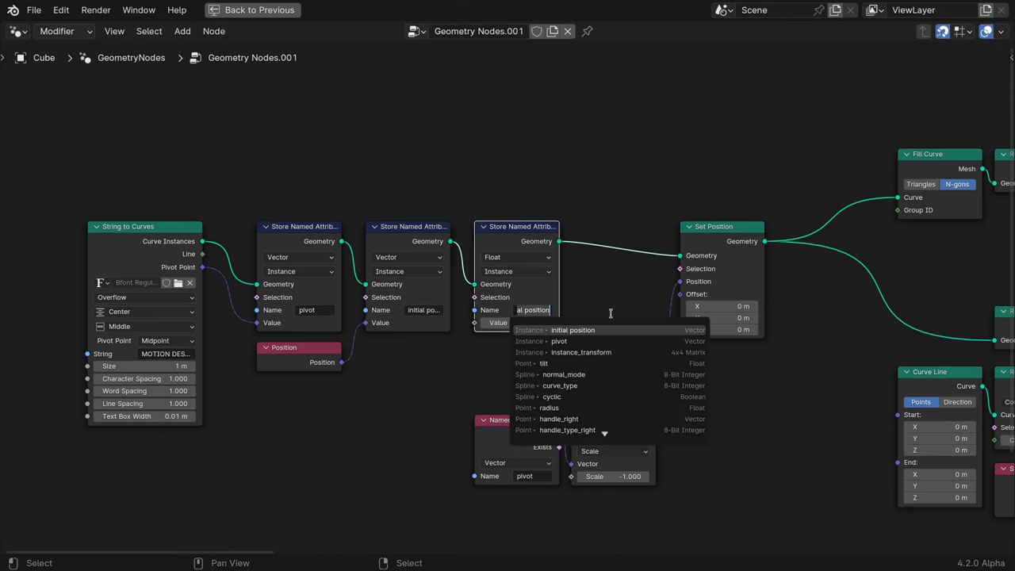
{"action": "type", "text": "character"}
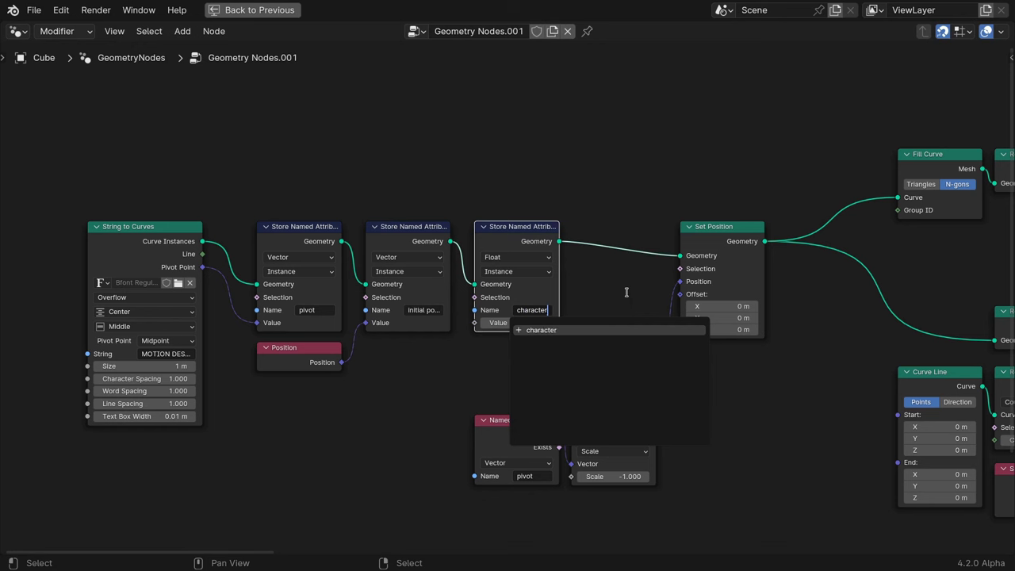
{"action": "type", "text": " factor"}
{"action": "key", "text": "Return"}
Feed Index through a Divide node into the stored value.
{"action": "left_click_drag", "start_coordinate": [474, 323], "coordinate": [365, 404]}
{"action": "type", "text": "index"}
{"action": "key", "text": "Return"}
{"action": "left_click", "coordinate": [349, 401]}
{"action": "type", "text": "divid"}
{"action": "key", "text": "Return"}
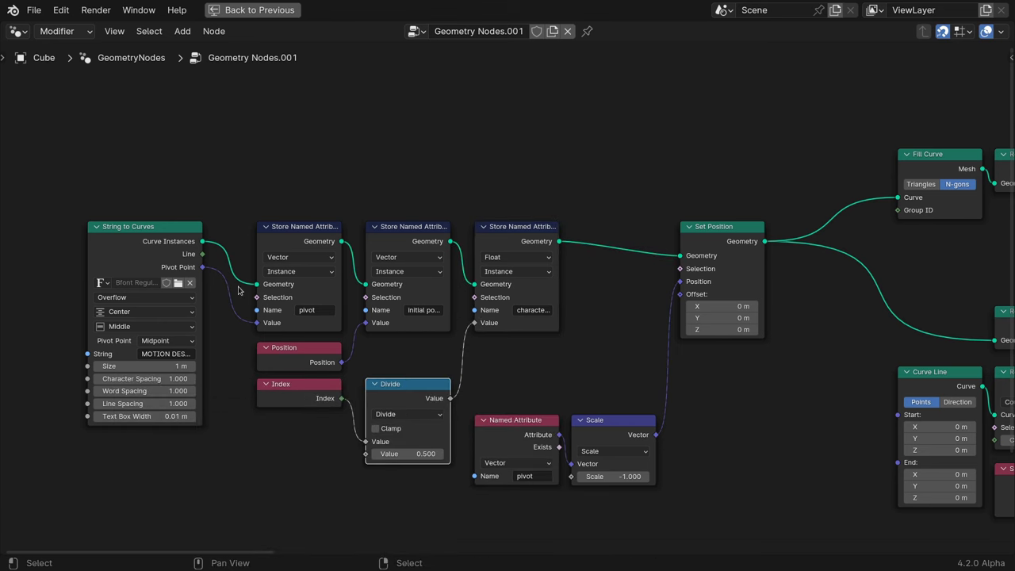
Use Domain Size Instance Count minus 1 as the Divide divisor.
{"action": "left_click_drag", "start_coordinate": [202, 242], "coordinate": [213, 424]}
{"action": "type", "text": "domain s"}
{"action": "key", "text": "Return"}
{"action": "left_click", "coordinate": [262, 450]}
{"action": "left_click", "coordinate": [277, 485]}
{"action": "left_click_drag", "start_coordinate": [366, 454], "coordinate": [322, 429]}
{"action": "type", "text": "subt"}
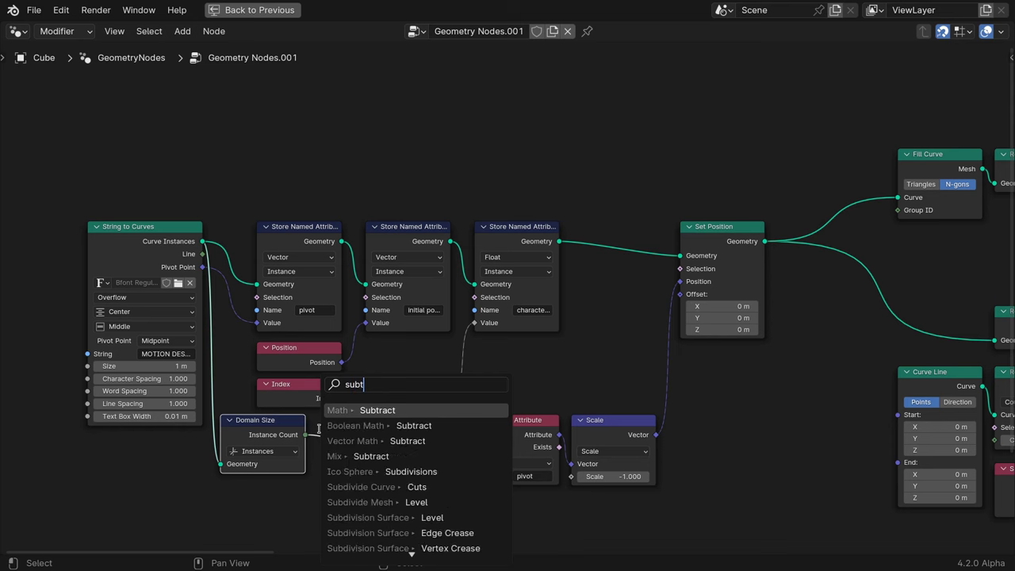
{"action": "key", "text": "Return"}
{"action": "left_click", "coordinate": [301, 421]}
{"action": "left_click", "coordinate": [313, 490]}
{"action": "key", "text": "BackSpace"}
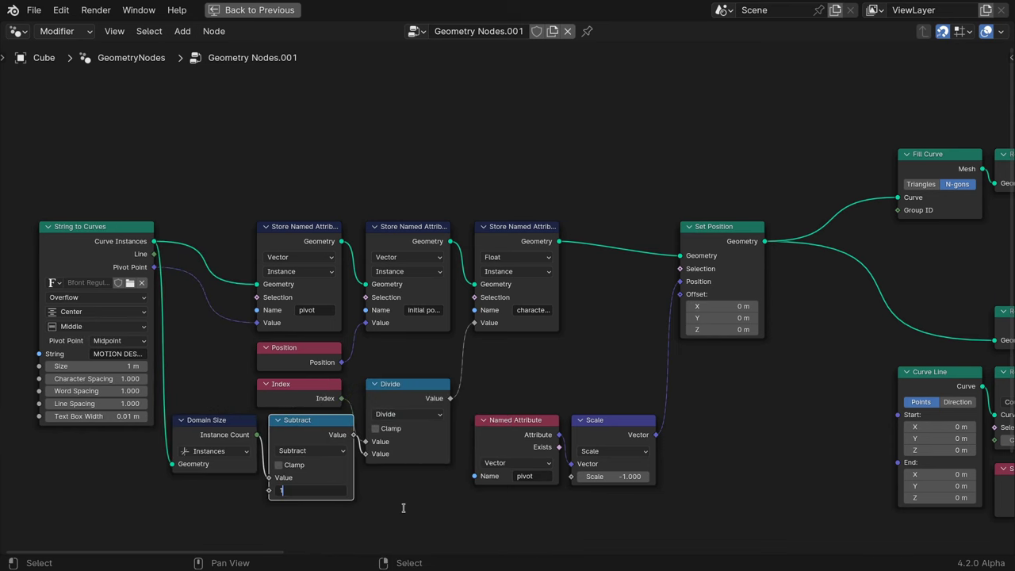
{"action": "type", "text": "1"}
{"action": "key", "text": "Return"}
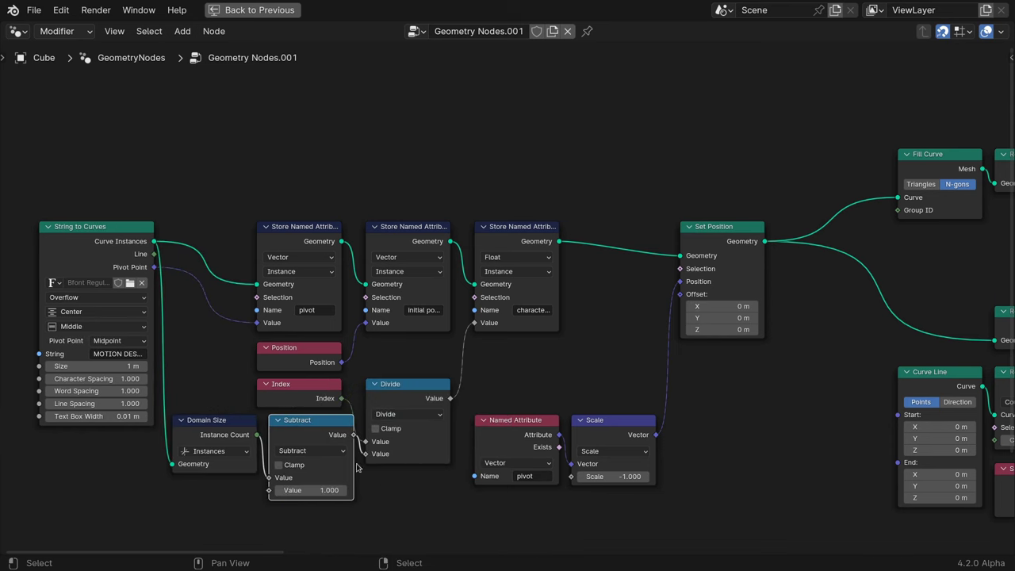
Pan over to the Animation node and select it.
{"action": "scroll", "coordinate": [547, 367], "scroll_direction": "right", "scroll_amount": 10}
{"action": "scroll", "coordinate": [546, 367], "scroll_direction": "down", "scroll_amount": 3}
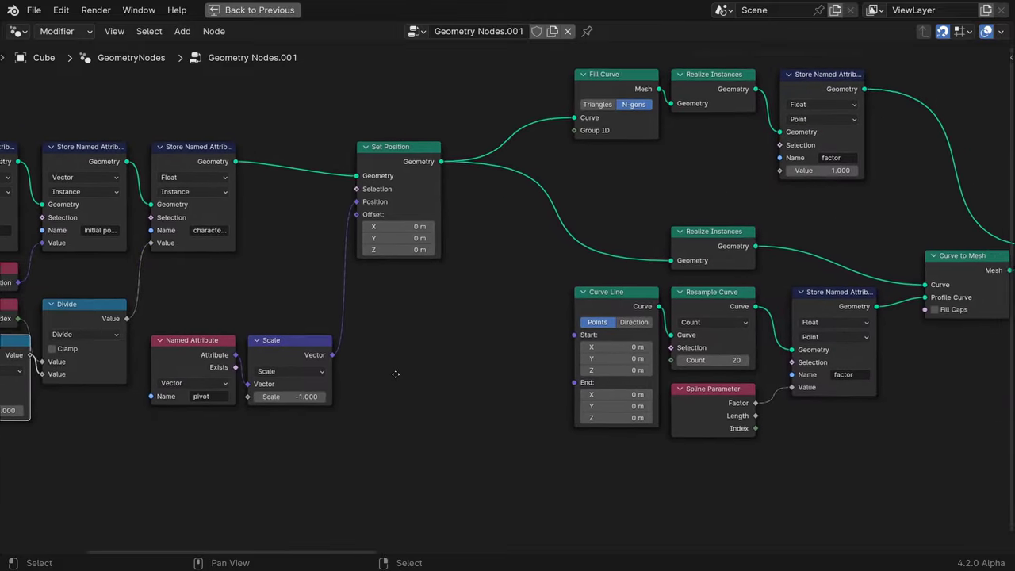
{"action": "scroll", "coordinate": [268, 355], "scroll_direction": "right", "scroll_amount": 15}
{"action": "scroll", "coordinate": [268, 355], "scroll_direction": "down", "scroll_amount": 4}
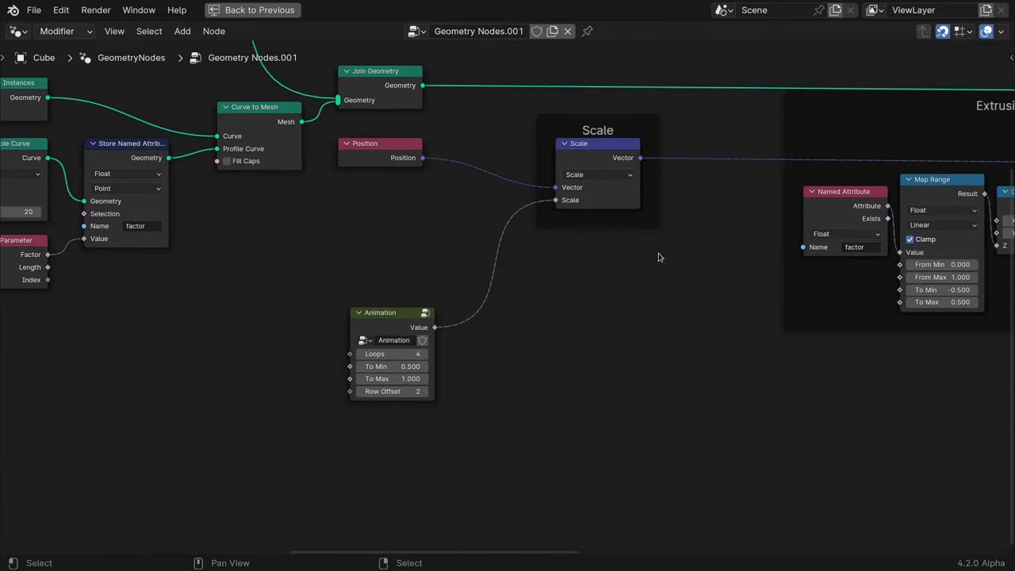
{"action": "left_click", "coordinate": [392, 322]}
Inside the Animation group, insert an Add math node on the phase link.
{"action": "key", "text": "Tab"}
{"action": "key", "text": "shift+a"}
{"action": "type", "text": "a"}
{"action": "key", "text": "Return"}
{"action": "left_click", "coordinate": [546, 112]}
Duplicate the Named Attribute node as 'character' and connect it to the second Add.
{"action": "left_click", "coordinate": [155, 262]}
{"action": "key", "text": "shift+d"}
{"action": "left_click", "coordinate": [330, 369]}
{"action": "left_click", "coordinate": [333, 413]}
{"action": "type", "text": "charact"}
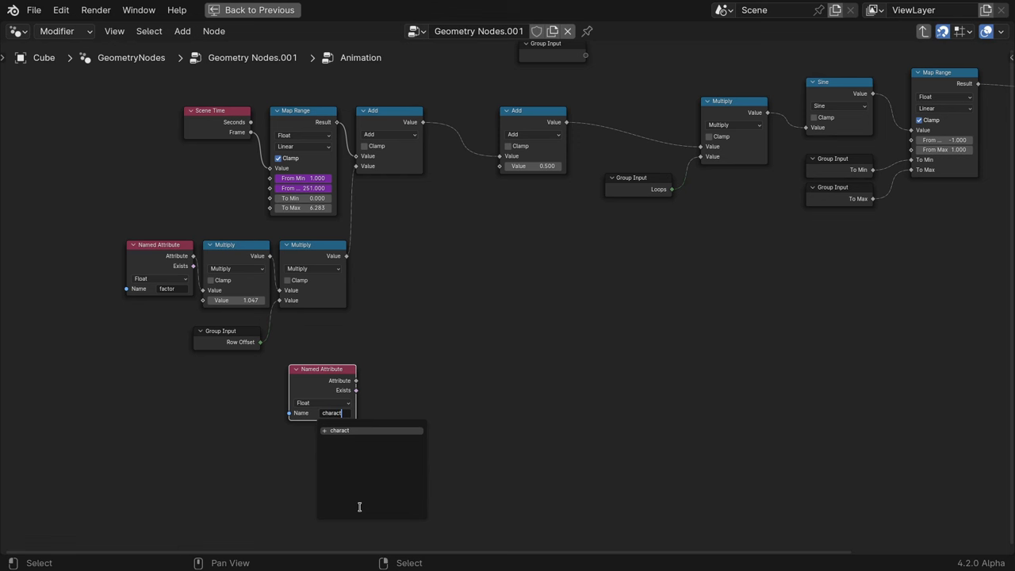
{"action": "type", "text": "er"}
{"action": "key", "text": "Return"}
{"action": "left_click_drag", "start_coordinate": [360, 383], "coordinate": [508, 169]}
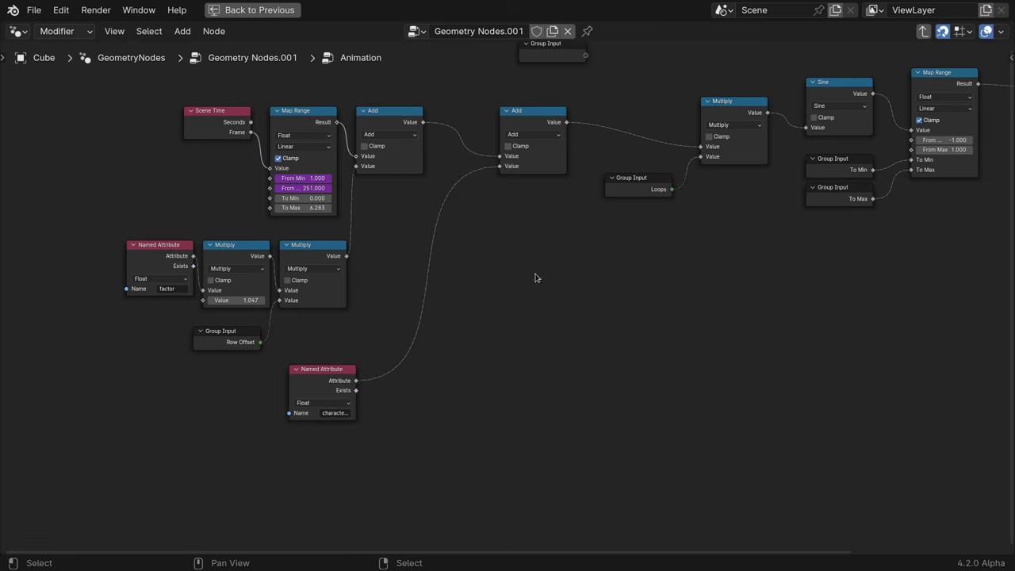
Multiply the character attribute by pi/3.
{"action": "left_click_drag", "start_coordinate": [357, 380], "coordinate": [378, 364]}
{"action": "type", "text": "mult"}
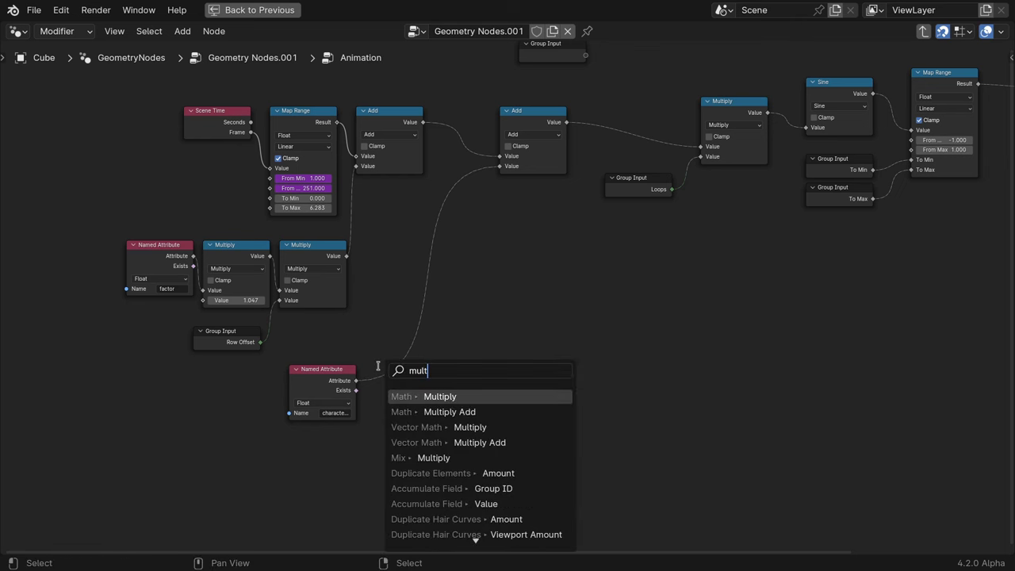
{"action": "key", "text": "Return"}
{"action": "left_click", "coordinate": [400, 369]}
{"action": "left_click", "coordinate": [401, 415]}
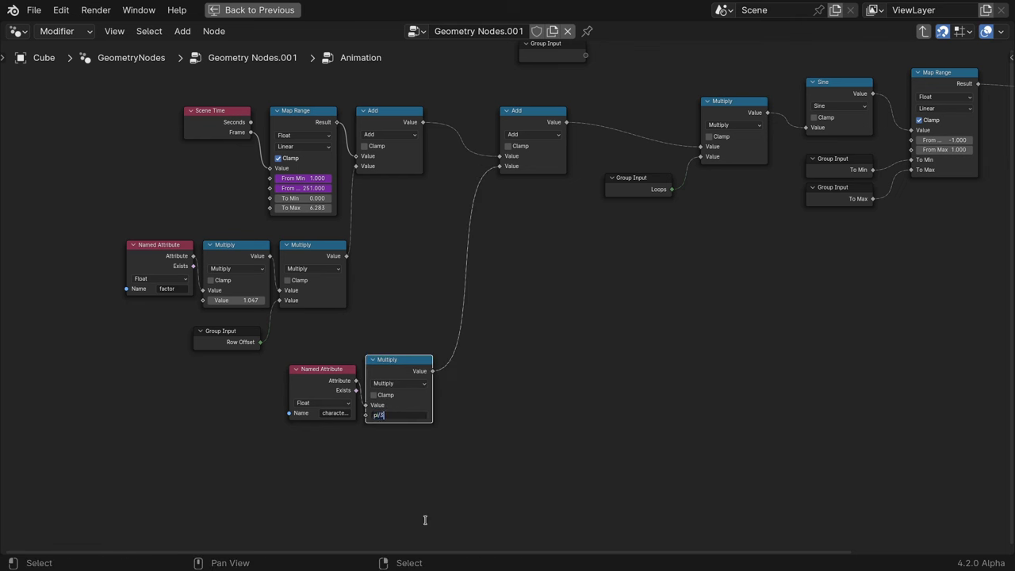
{"action": "type", "text": "pi/3"}
{"action": "key", "text": "Return"}
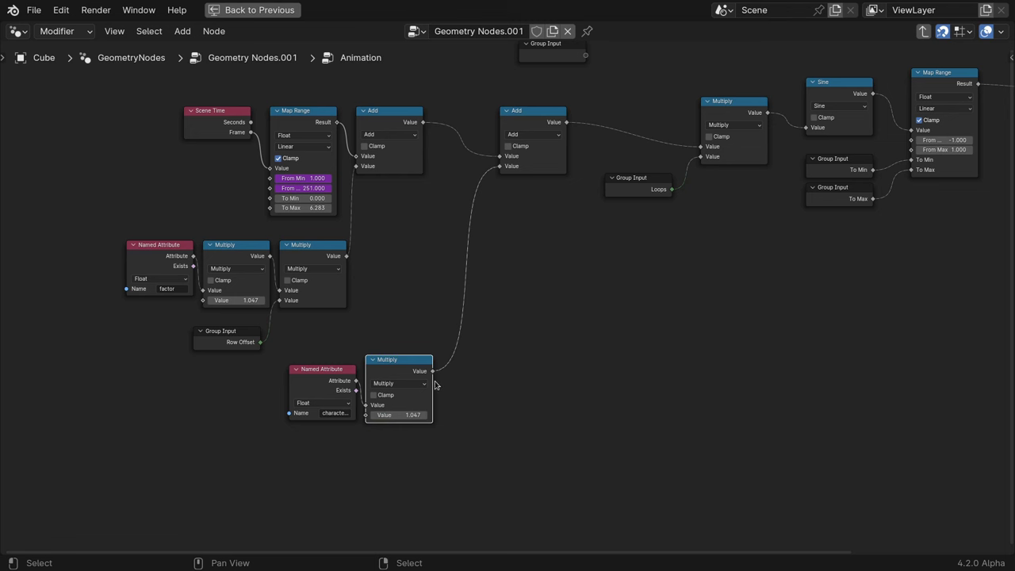
Add a second Multiply node after the pi/3 multiply.
{"action": "left_click_drag", "start_coordinate": [432, 371], "coordinate": [446, 379]}
{"action": "type", "text": "mul"}
{"action": "key", "text": "Return"}
{"action": "left_click", "coordinate": [459, 367]}
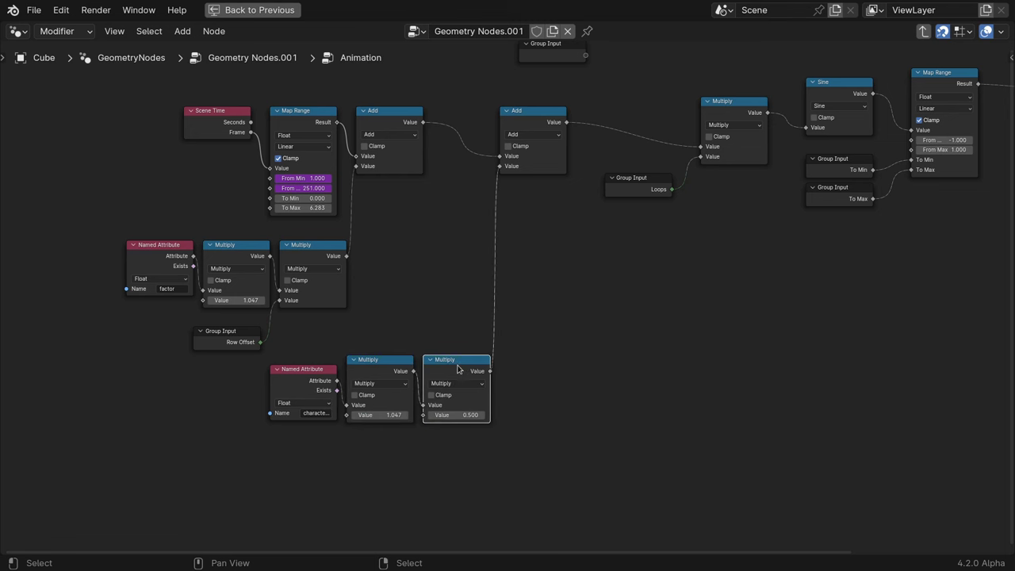
Drive the second Multiply's factor with a new Group Input, removing the temporary Random Value.
{"action": "left_click_drag", "start_coordinate": [423, 415], "coordinate": [414, 447]}
{"action": "type", "text": "rand"}
{"action": "key", "text": "Return"}
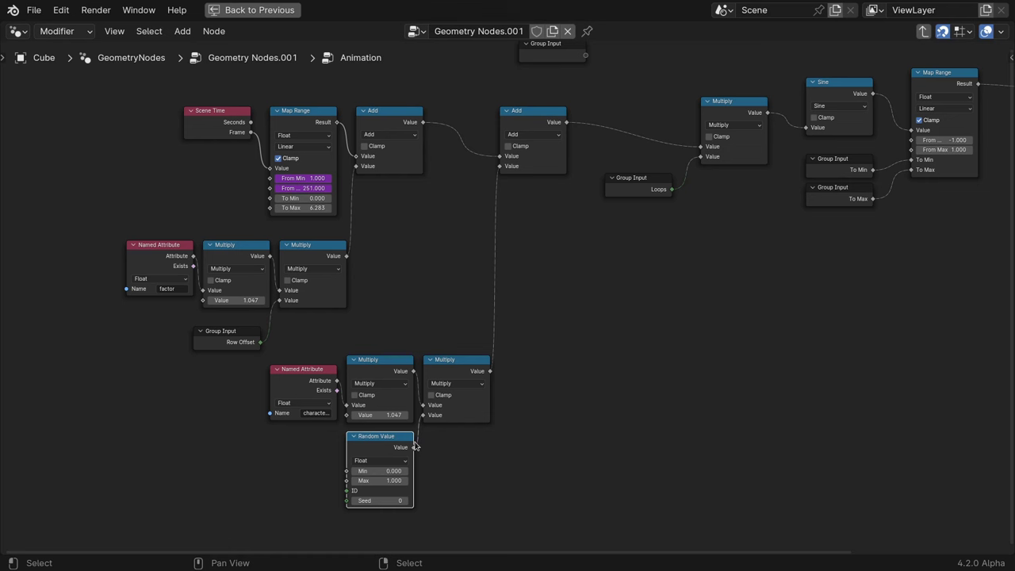
{"action": "left_click_drag", "start_coordinate": [348, 505], "coordinate": [317, 458]}
{"action": "type", "text": "niput"}
{"action": "key", "text": "Return"}
{"action": "left_click", "coordinate": [331, 458]}
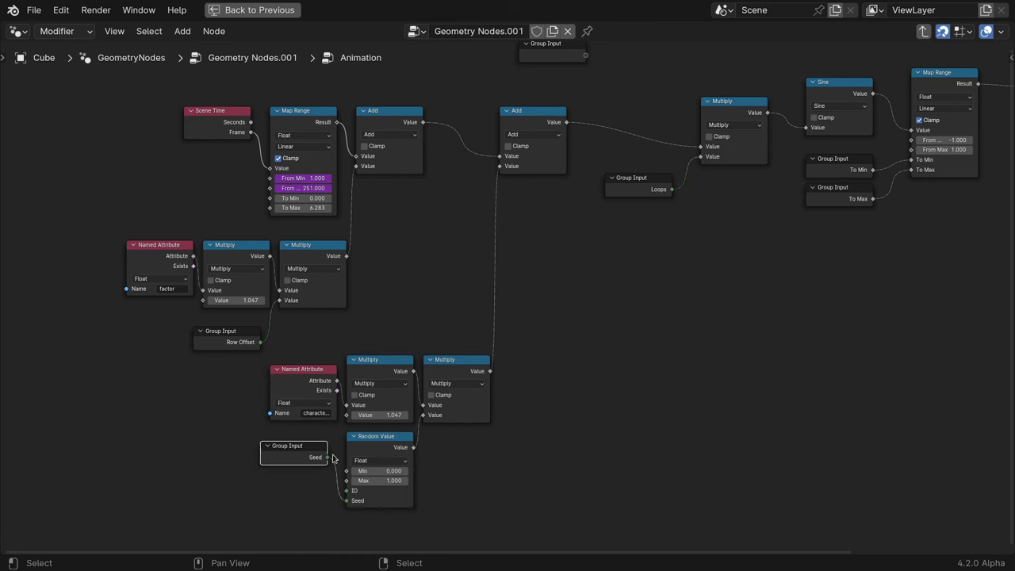
{"action": "left_click", "coordinate": [363, 446]}
{"action": "key", "text": "ctrl+x"}
{"action": "left_click_drag", "start_coordinate": [305, 457], "coordinate": [390, 447]}
Rename the input Character Offset with default 1, minimum 0, maximum 100.
{"action": "key", "text": "n"}
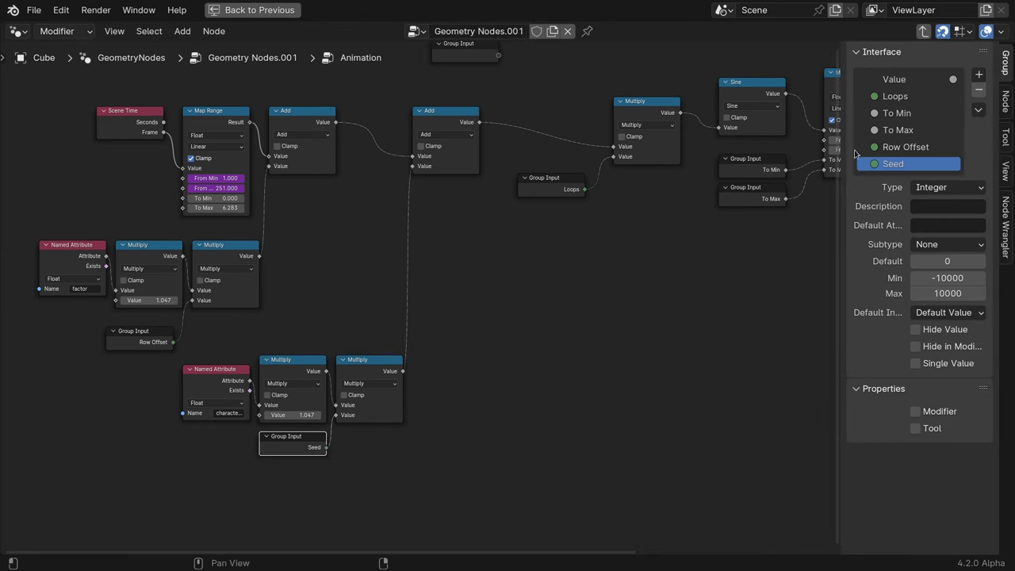
{"action": "double_click", "coordinate": [884, 164]}
{"action": "type", "text": "Character"}
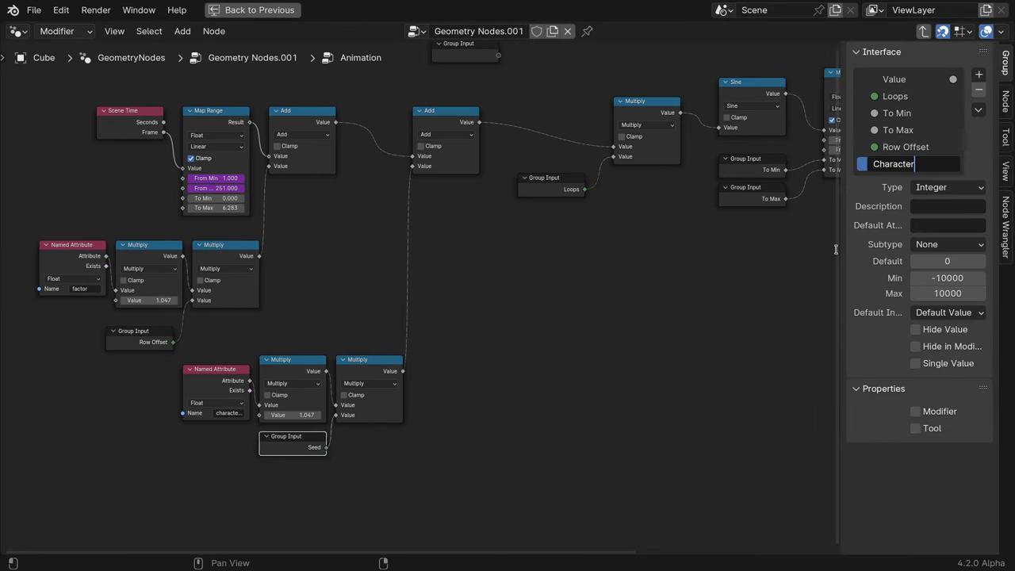
{"action": "type", "text": " Offset"}
{"action": "key", "text": "Return"}
{"action": "left_click", "coordinate": [952, 261]}
{"action": "key", "text": "Tab"}
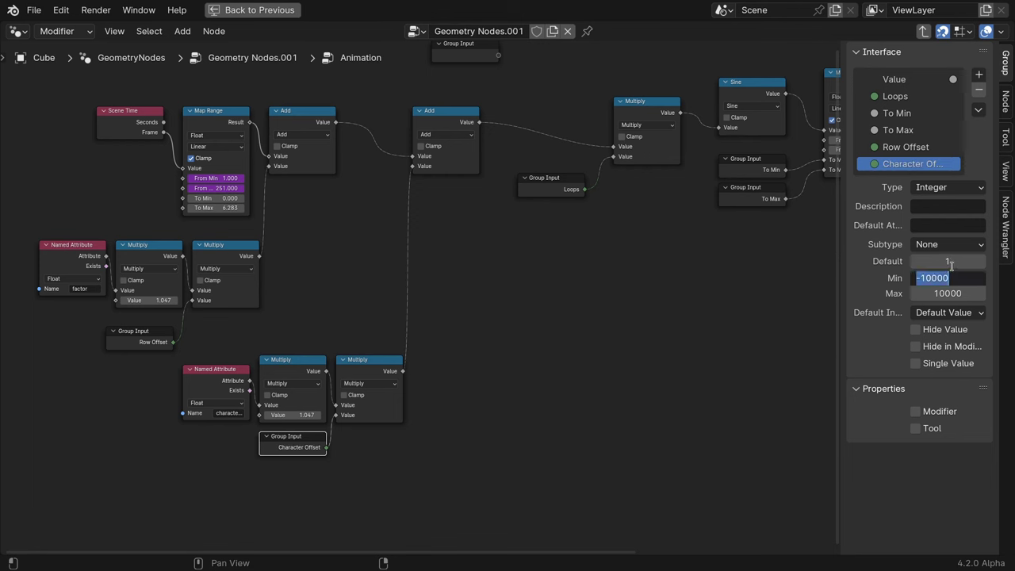
{"action": "type", "text": "0"}
{"action": "key", "text": "Tab"}
{"action": "type", "text": "100"}
{"action": "key", "text": "Return"}
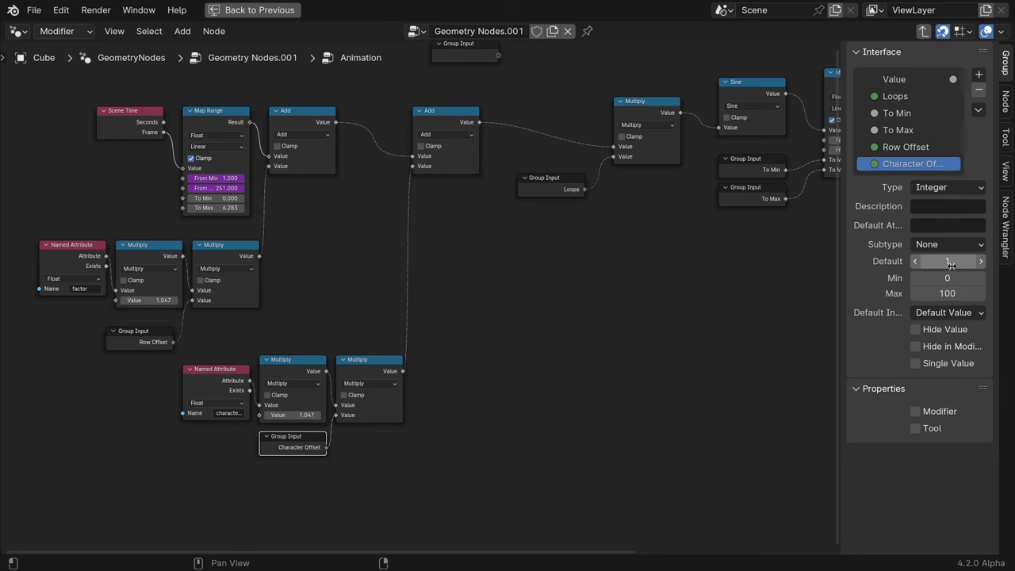
Exit the group, restore the layout, and drag Character Offset to 4 during playback.
{"action": "scroll", "coordinate": [788, 356], "scroll_direction": "left", "scroll_amount": 3, "text": "ctrl"}
{"action": "key", "text": "ctrl+Tab"}
{"action": "key", "text": "n"}
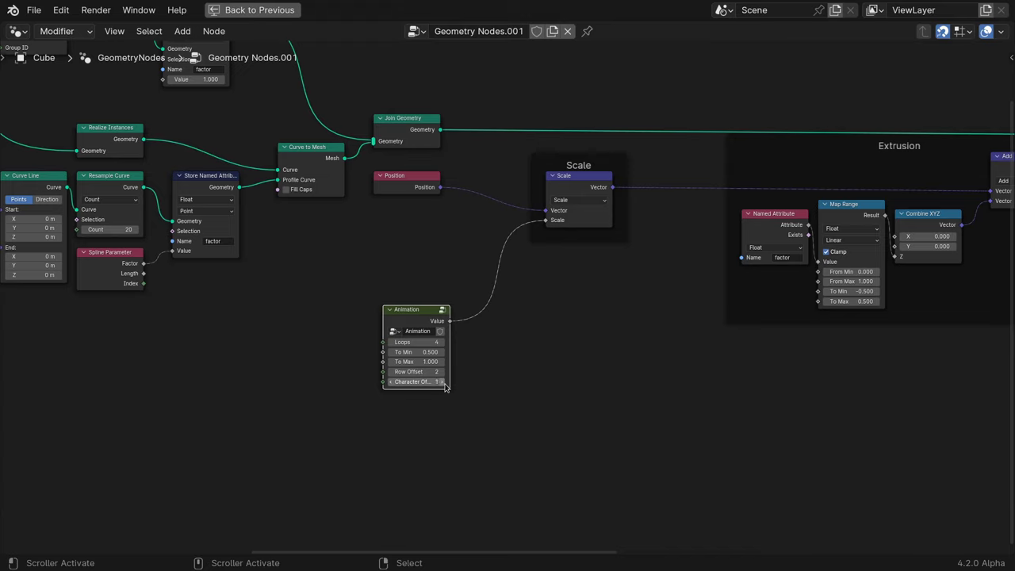
{"action": "key", "text": "ctrl+space"}
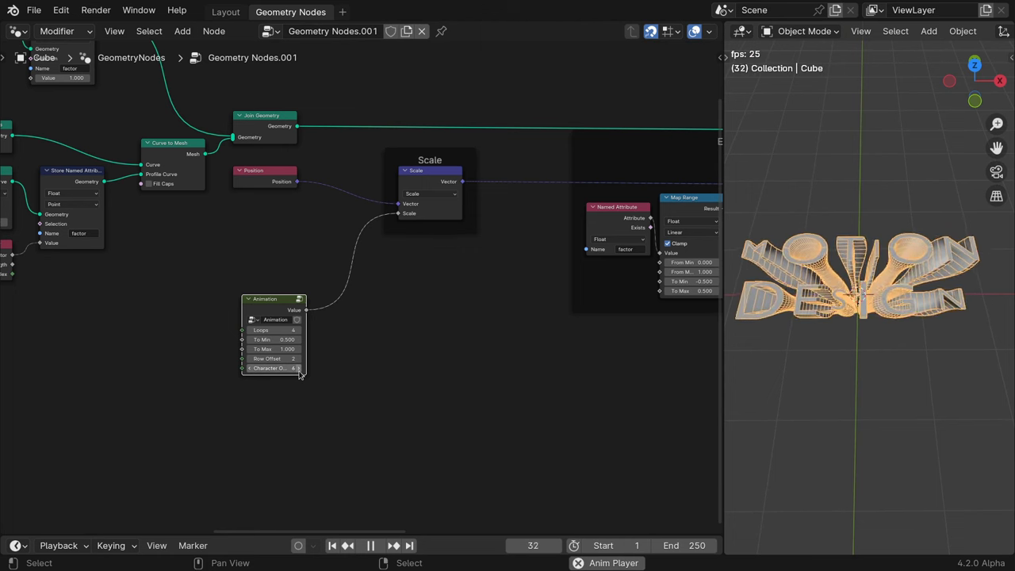
{"action": "mouse_move", "coordinate": [300, 374]}
{"action": "left_mouse_down"}
{"action": "mouse_move", "coordinate": [317, 374]}
{"action": "mouse_move", "coordinate": [290, 374]}
{"action": "left_mouse_up"}
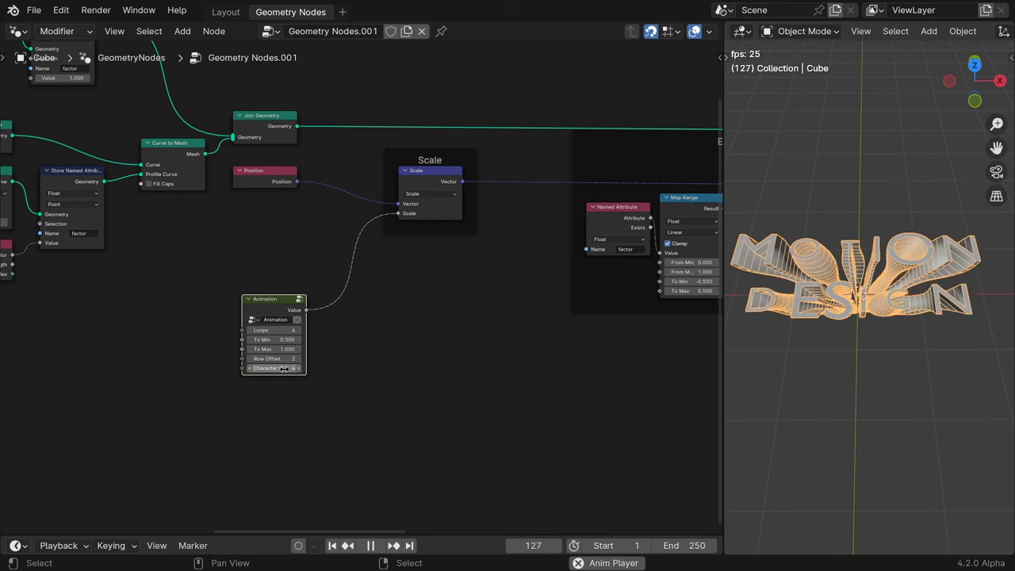
Duplicate the Animation node below the Extrusion frame and set its To Min to -pi/3.
{"action": "key", "text": "shift+d"}
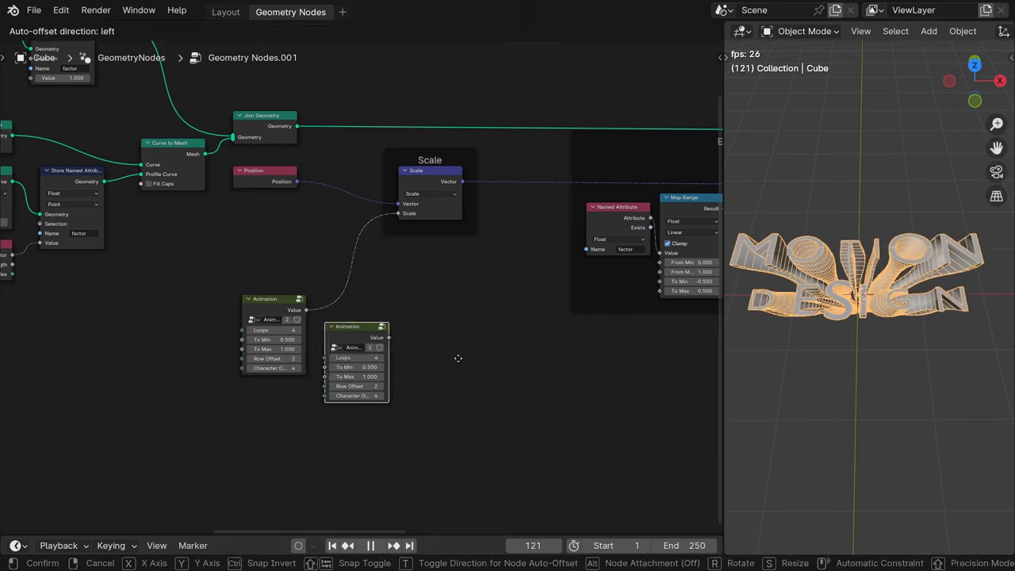
{"action": "left_click", "coordinate": [644, 346]}
{"action": "middle_click_drag", "start_coordinate": [643, 347], "coordinate": [193, 346]}
{"action": "left_click_drag", "start_coordinate": [141, 366], "coordinate": [379, 356]}
{"action": "double_click", "coordinate": [385, 391]}
{"action": "type", "text": "-pi/3"}
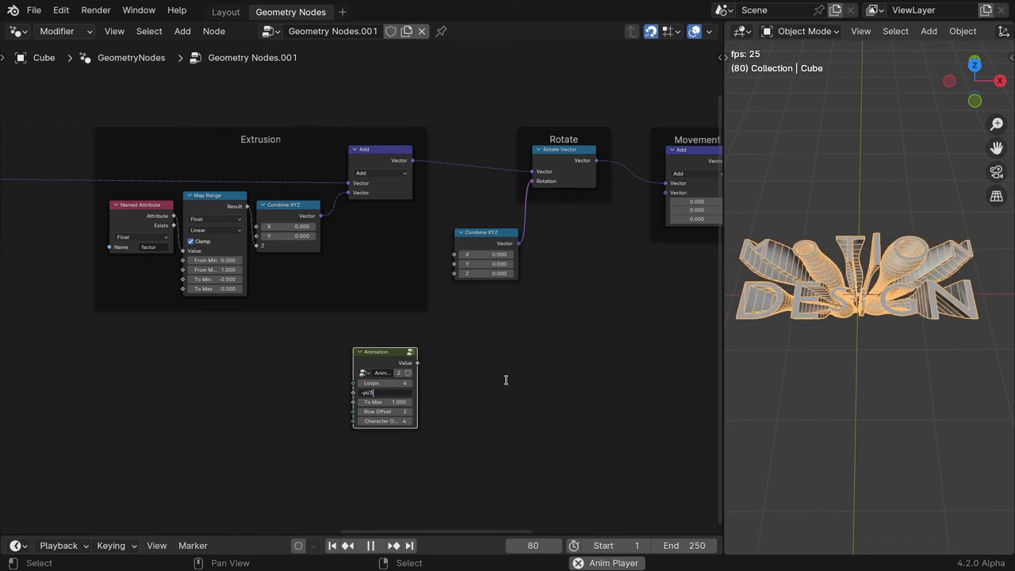
{"action": "key", "text": "Tab"}
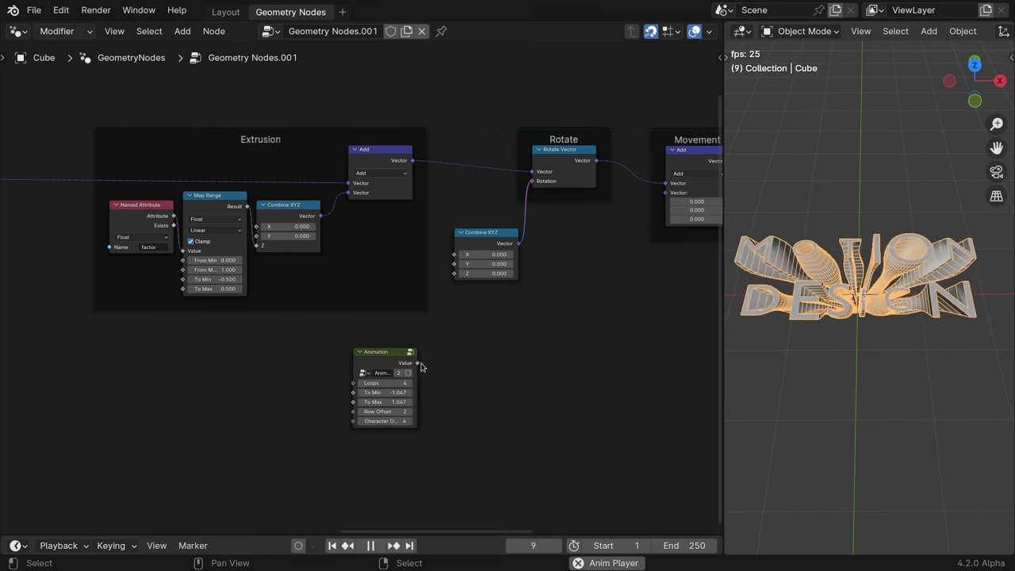
Wire its Value into the rotation's Z, with Row Offset 1 and Character Offset 6.
{"action": "left_click_drag", "start_coordinate": [418, 362], "coordinate": [456, 318]}
{"action": "left_click_drag", "start_coordinate": [452, 280], "coordinate": [453, 280]}
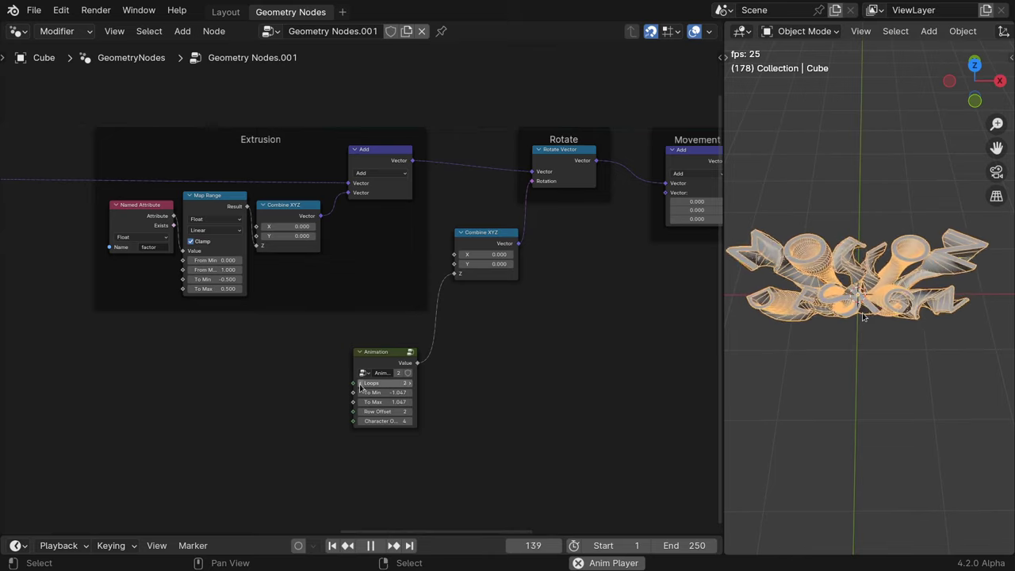
{"action": "scroll", "coordinate": [359, 386], "scroll_direction": "up", "scroll_amount": 2}
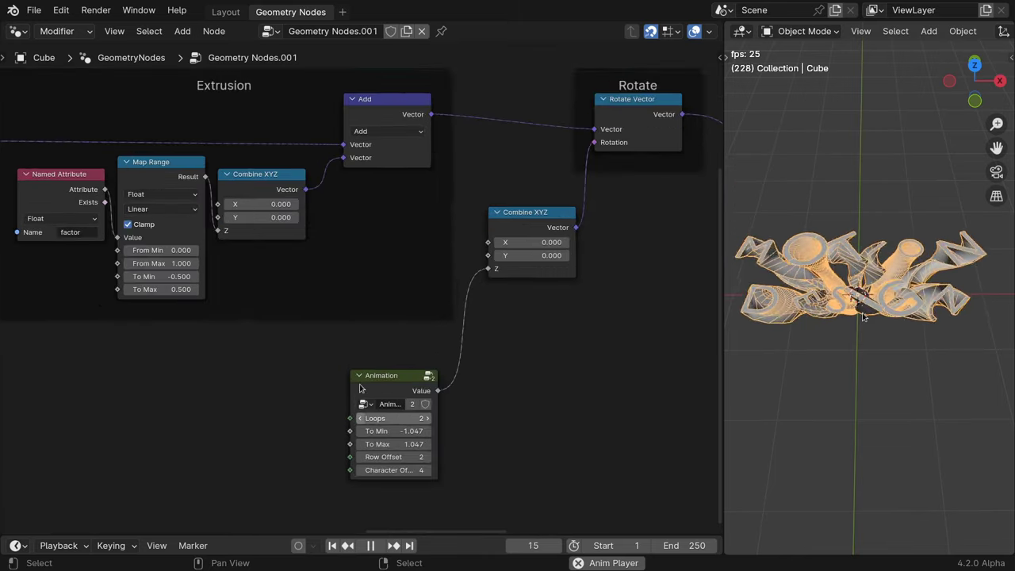
{"action": "left_click", "coordinate": [361, 457]}
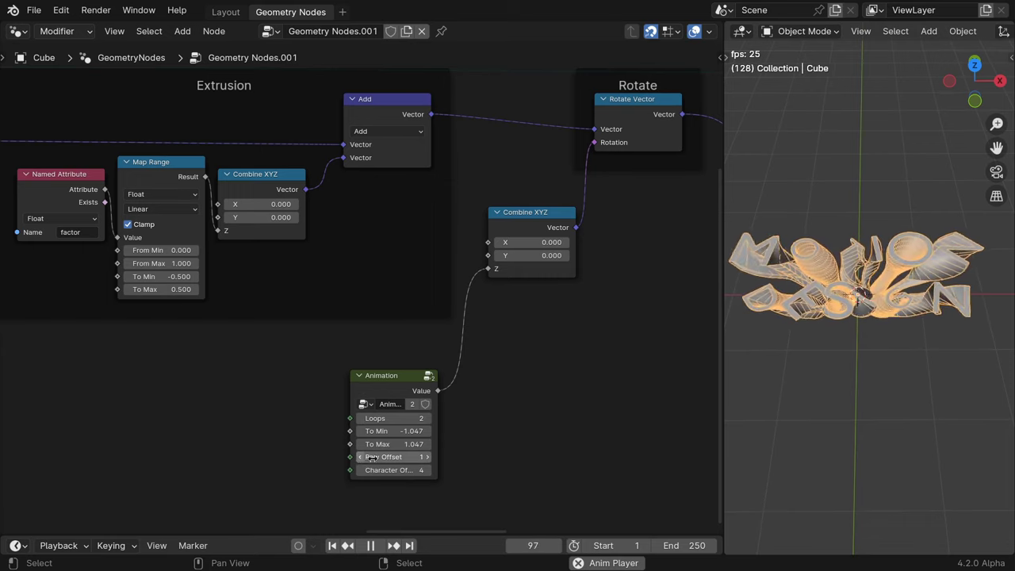
{"action": "left_click", "coordinate": [428, 471]}
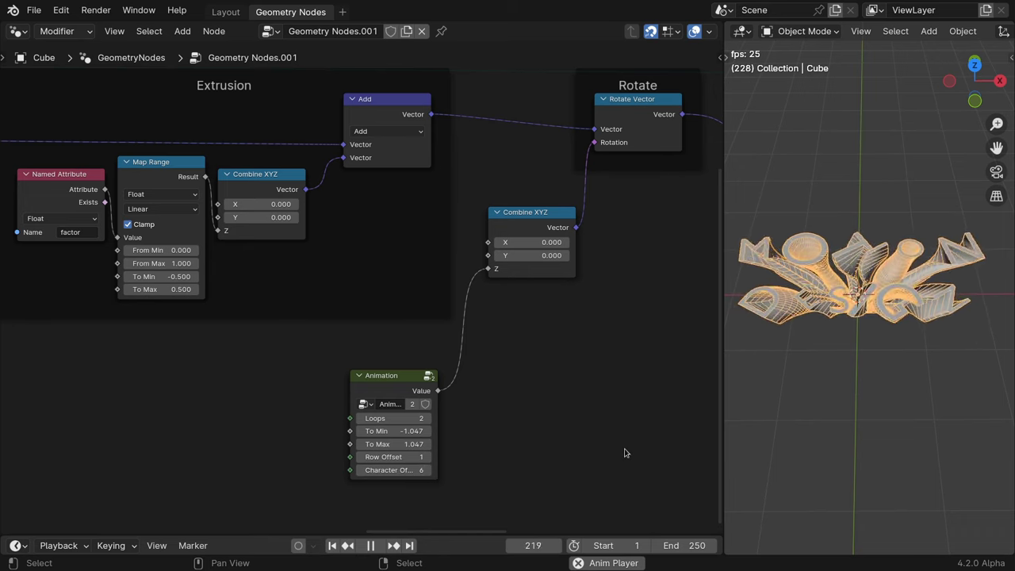
{"action": "middle_click_drag", "start_coordinate": [623, 451], "coordinate": [349, 441]}
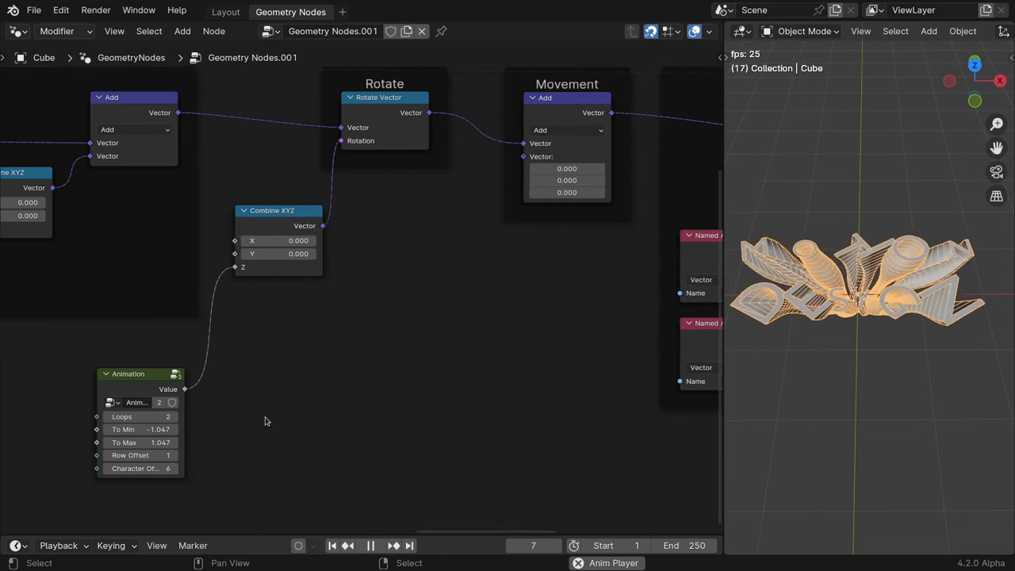
{"action": "left_click", "coordinate": [145, 381]}
Duplicate the Animation node with range -0.25 to 0.25, Row and Character Offset 4.
{"action": "key", "text": "shift+d"}
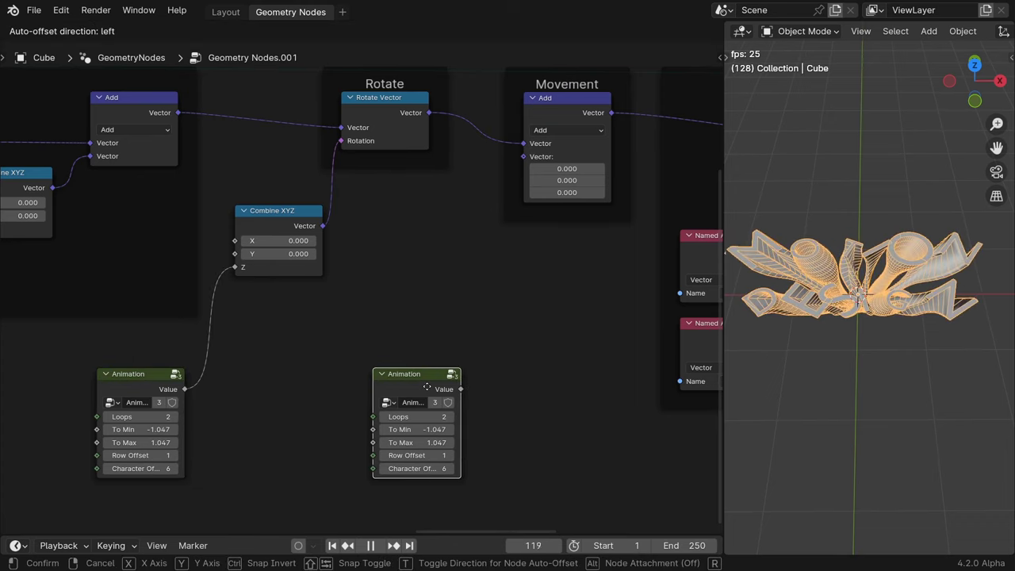
{"action": "left_click", "coordinate": [427, 387]}
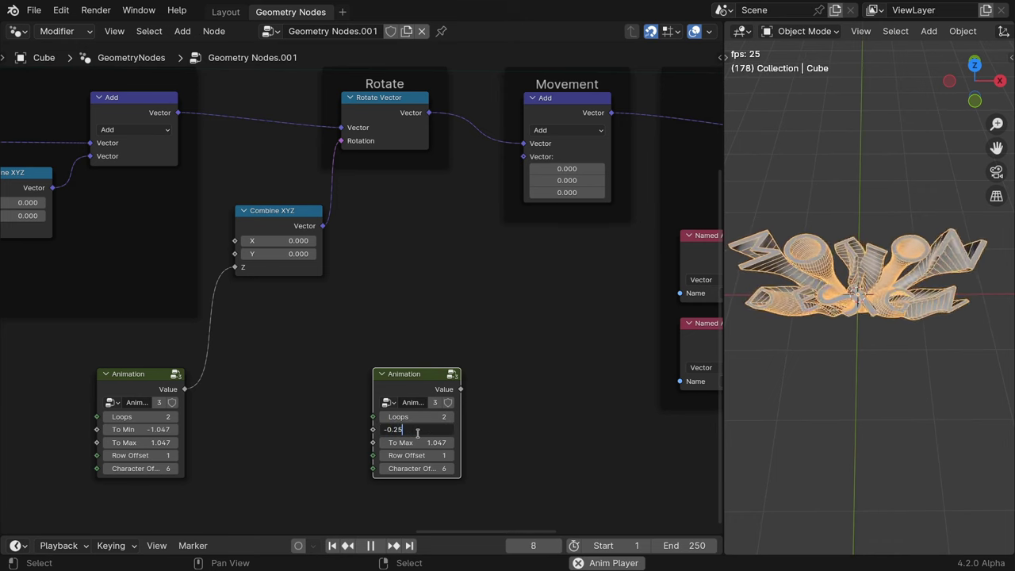
{"action": "key", "text": "Tab"}
{"action": "type", "text": "0.2"}
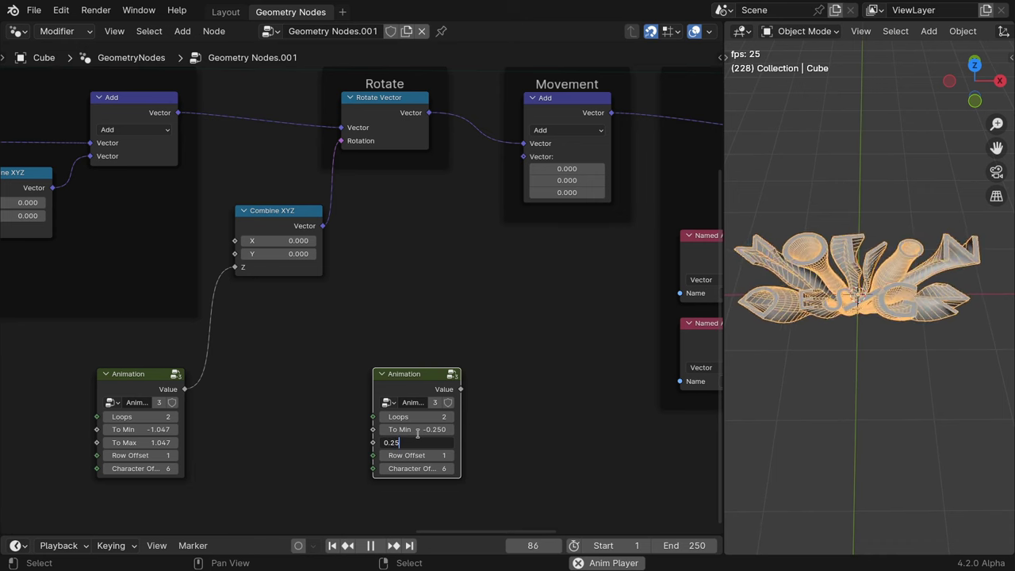
{"action": "key", "text": "Tab"}
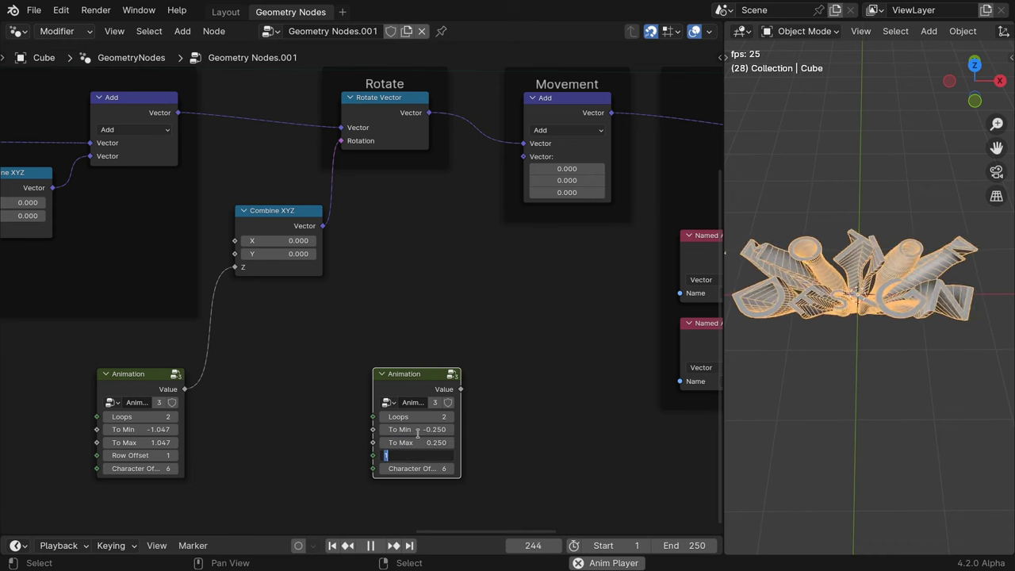
{"action": "type", "text": "4"}
{"action": "key", "text": "Tab"}
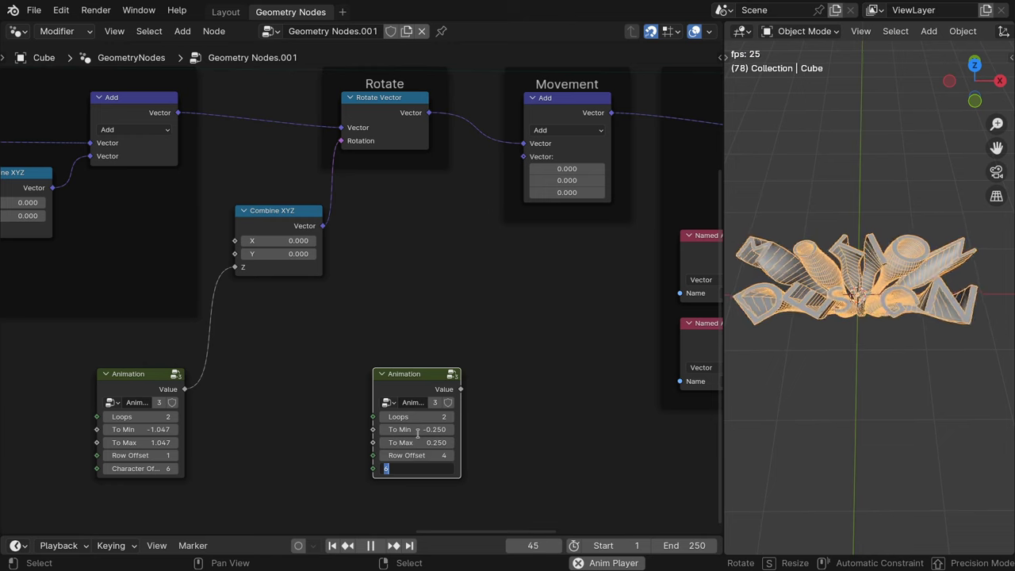
{"action": "type", "text": "4"}
{"action": "key", "text": "Return"}
Route its Value through a Combine XYZ Y into the Movement Add.
{"action": "key", "text": "shift+a"}
{"action": "type", "text": "combin"}
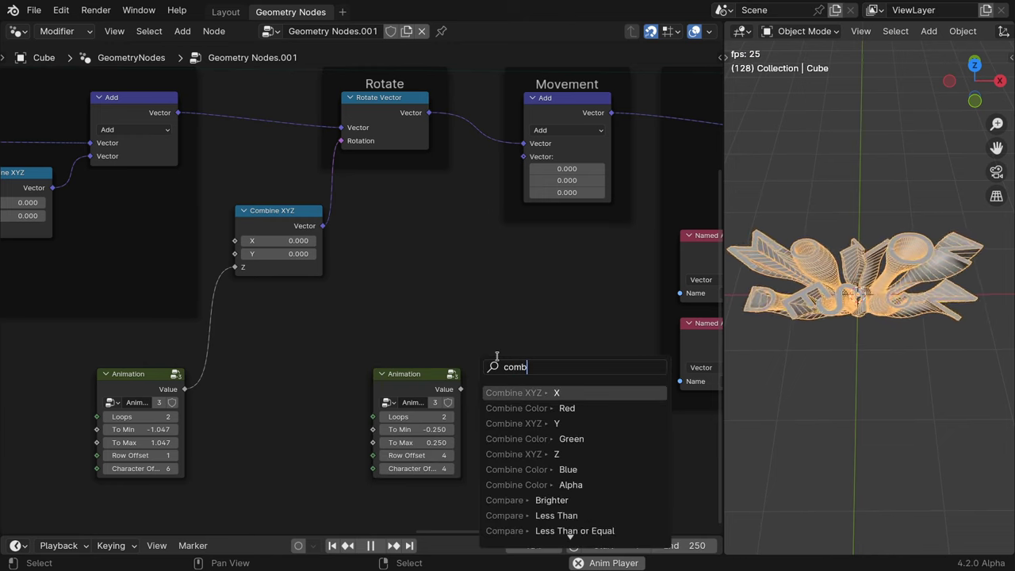
{"action": "key", "text": "Down"}
{"action": "key", "text": "Down"}
{"action": "key", "text": "Return"}
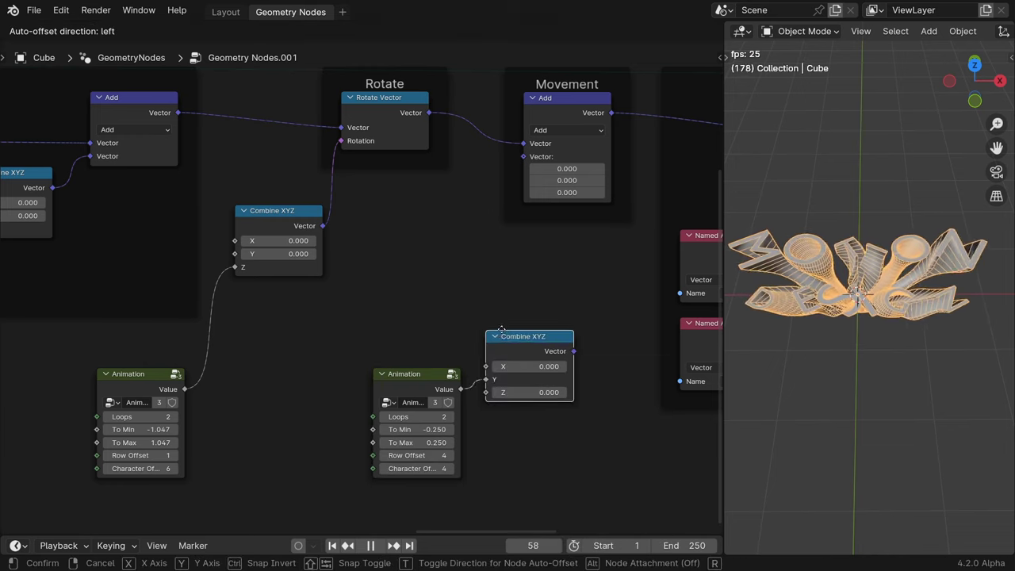
{"action": "left_click", "coordinate": [495, 353]}
{"action": "left_click_drag", "start_coordinate": [574, 339], "coordinate": [523, 157]}
{"action": "middle_click_drag", "start_coordinate": [139, 387], "coordinate": [480, 388]}
Duplicate the Animation node as a third wave ranging from 2 to 4.
{"action": "key", "text": "shift+d"}
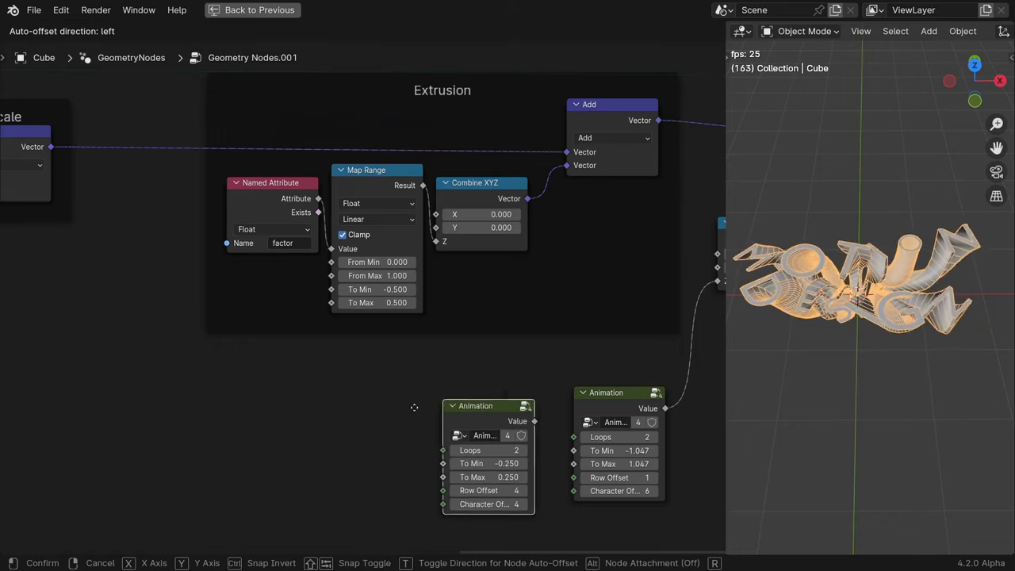
{"action": "left_click", "coordinate": [239, 391]}
{"action": "key", "text": "ctrl+space"}
{"action": "middle_click_drag", "start_coordinate": [297, 414], "coordinate": [482, 376]}
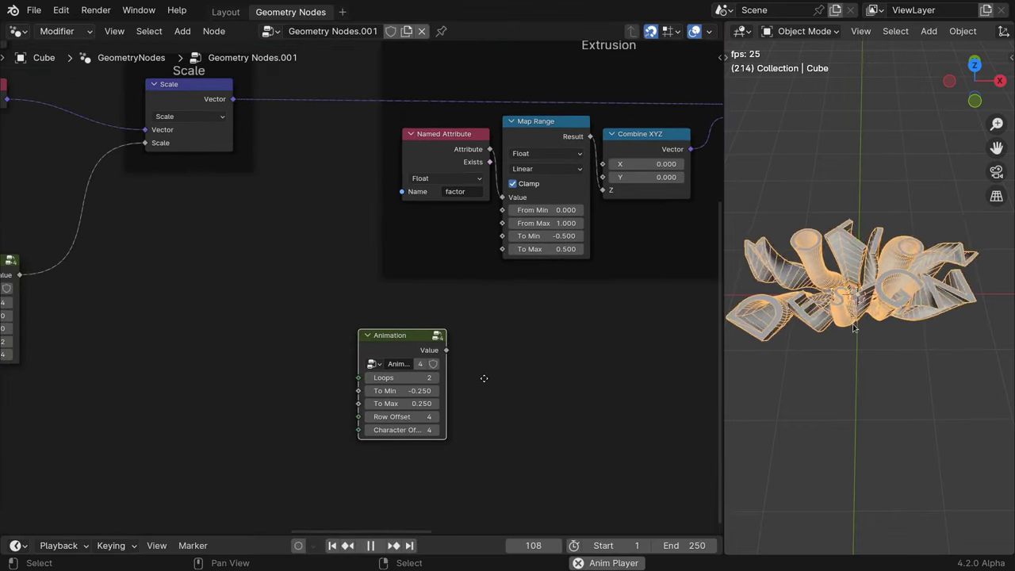
{"action": "left_click", "coordinate": [412, 391]}
{"action": "type", "text": "2"}
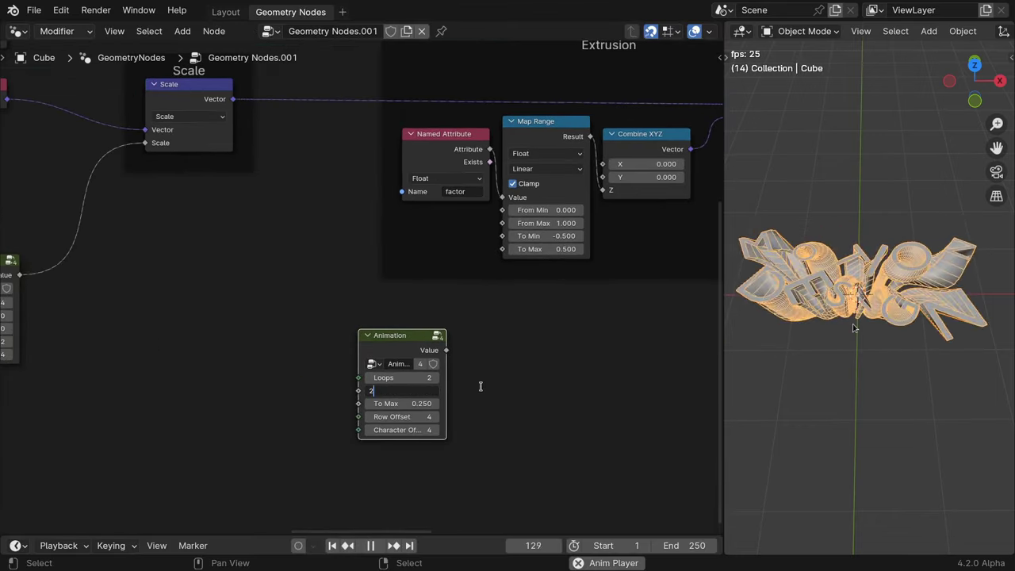
{"action": "key", "text": "Tab"}
{"action": "type", "text": "4"}
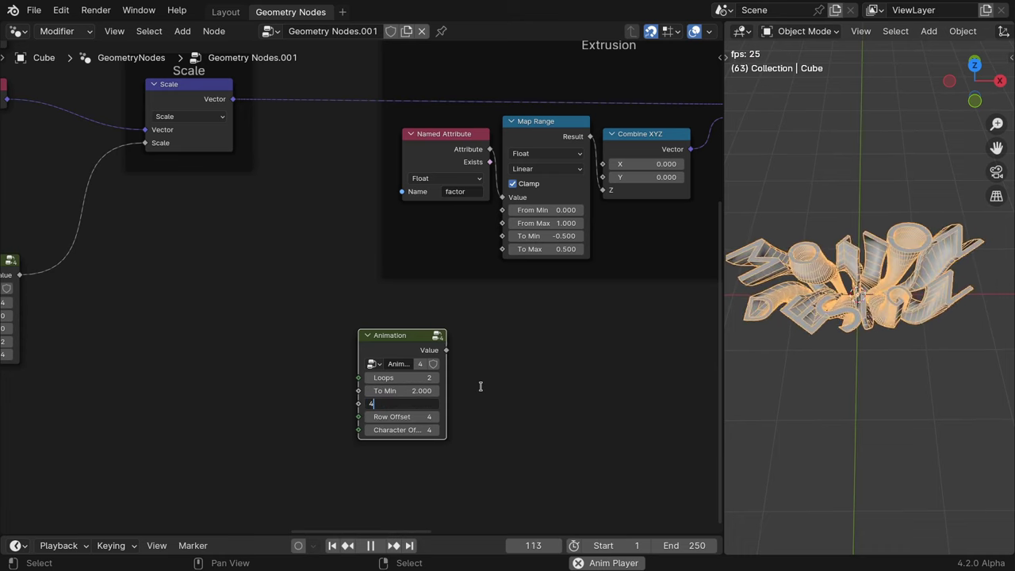
{"action": "key", "text": "Tab"}
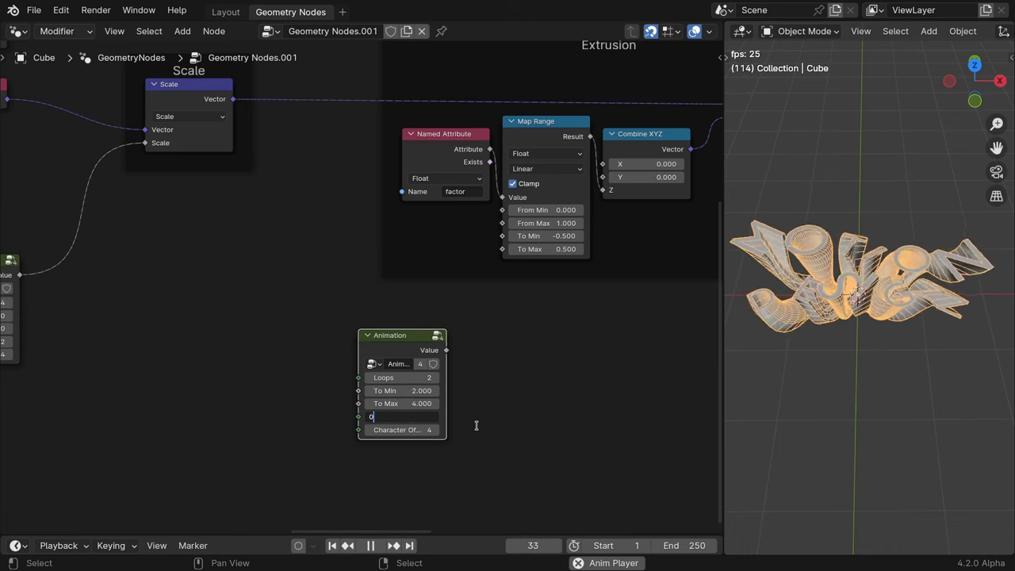
Give the third wave row offset 0 and character offset 2, and connect its Value to the extrusion.
{"action": "type", "text": "0"}
{"action": "key", "text": "Tab"}
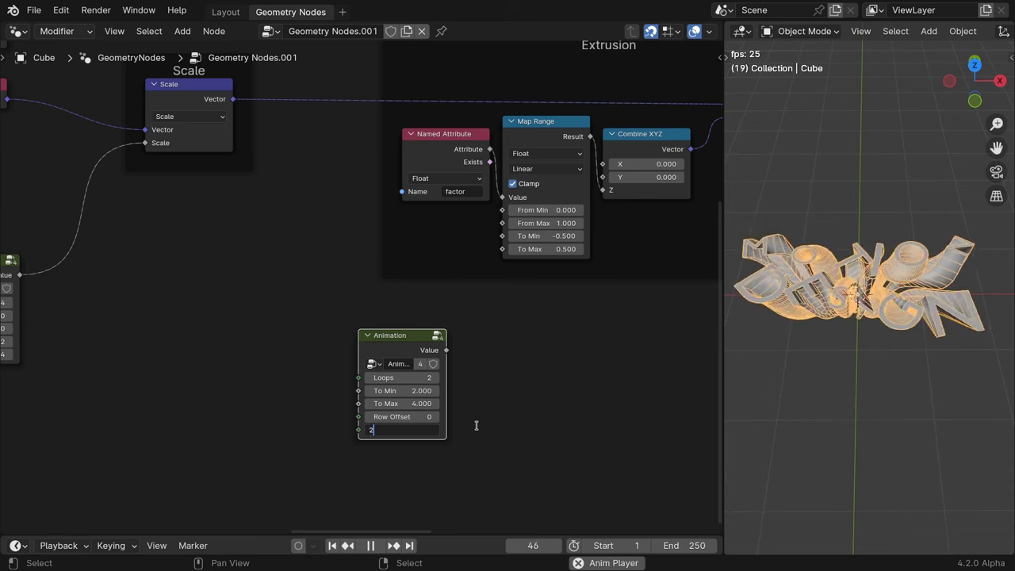
{"action": "type", "text": "2"}
{"action": "key", "text": "Return"}
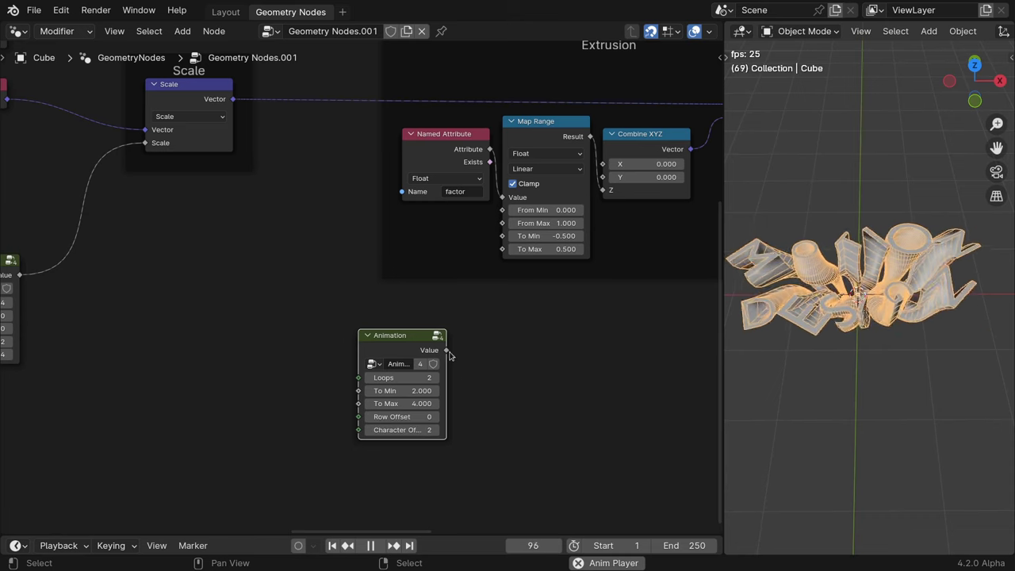
{"action": "left_click_drag", "start_coordinate": [446, 350], "coordinate": [502, 249]}
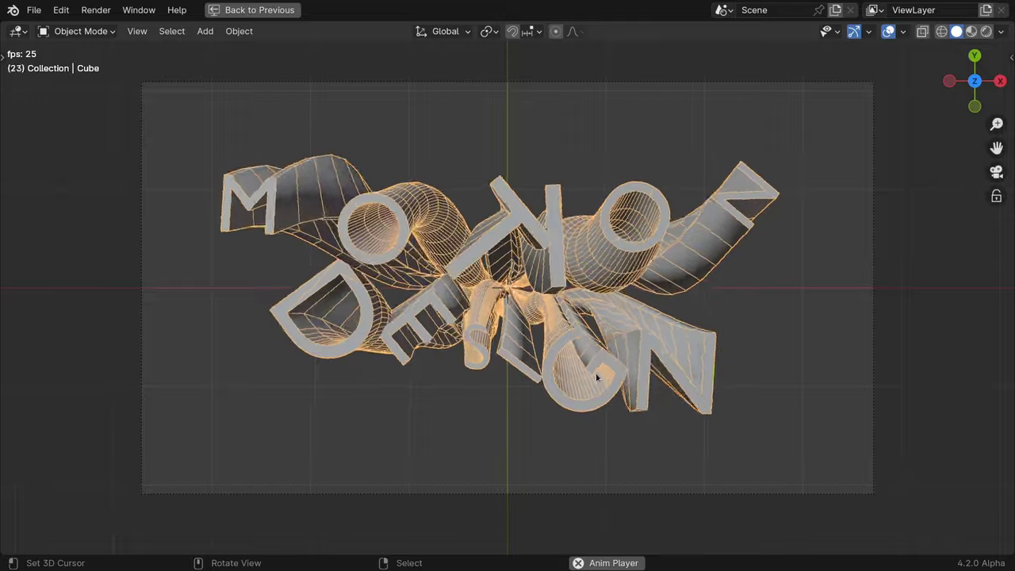
{"action": "mouse_move", "coordinate": [579, 428]}
{"action": "middle_mouse_down"}
{"action": "mouse_move", "coordinate": [567, 398]}
{"action": "mouse_move", "coordinate": [573, 351]}
{"action": "mouse_move", "coordinate": [562, 431]}
{"action": "middle_mouse_up"}
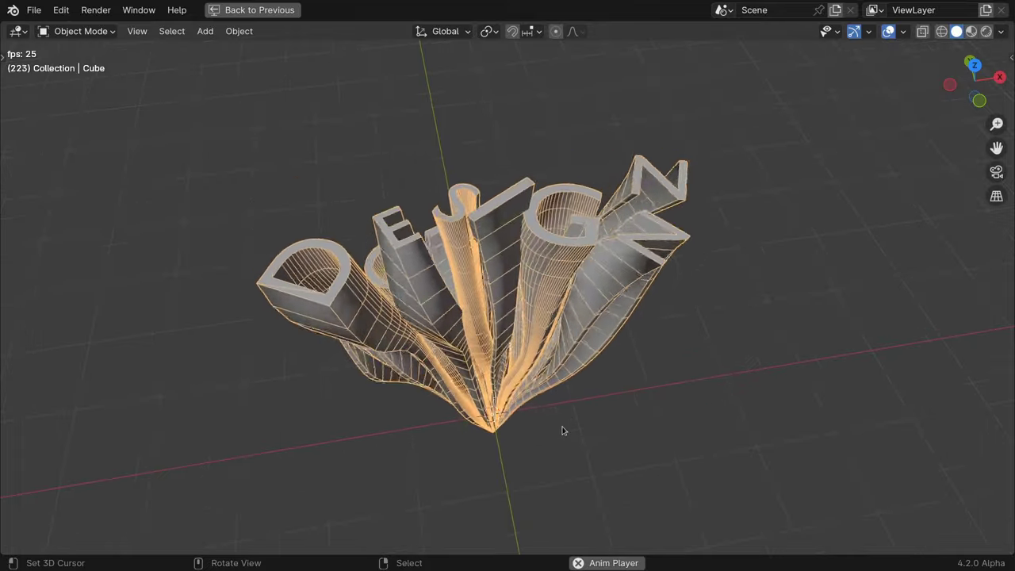
{"action": "middle_click_drag", "start_coordinate": [563, 430], "coordinate": [555, 446]}
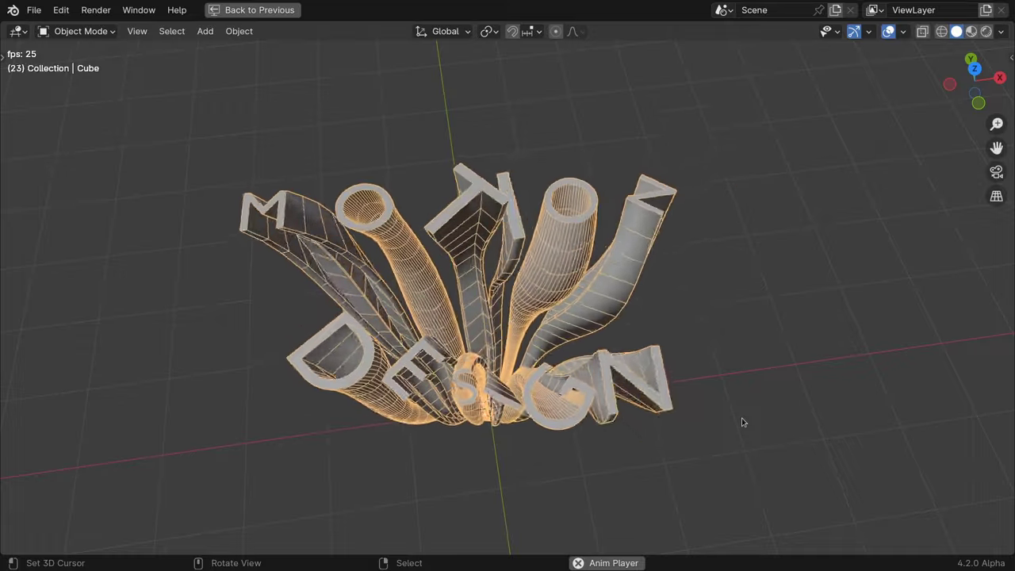
{"action": "key", "text": "KP_0"}
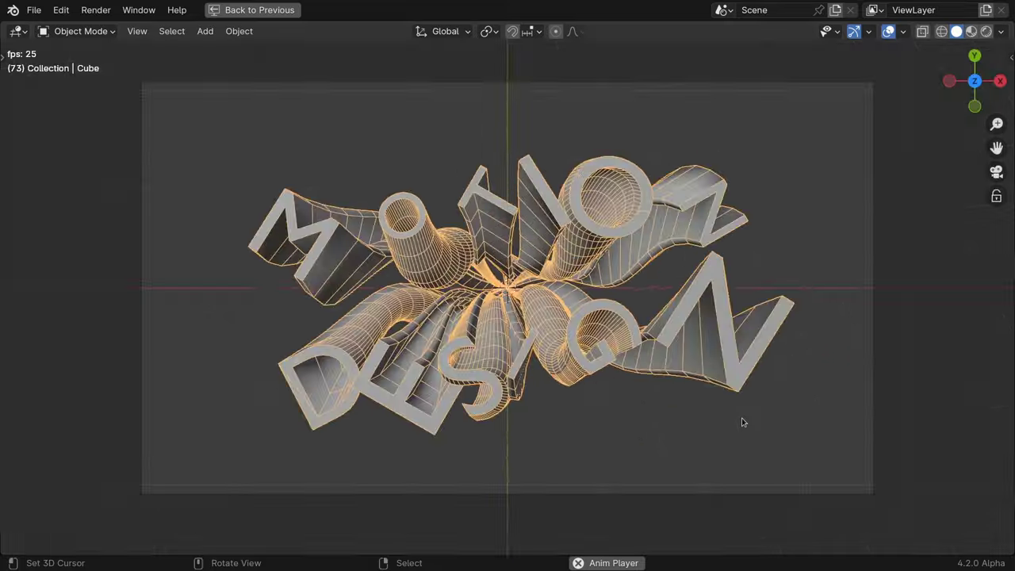